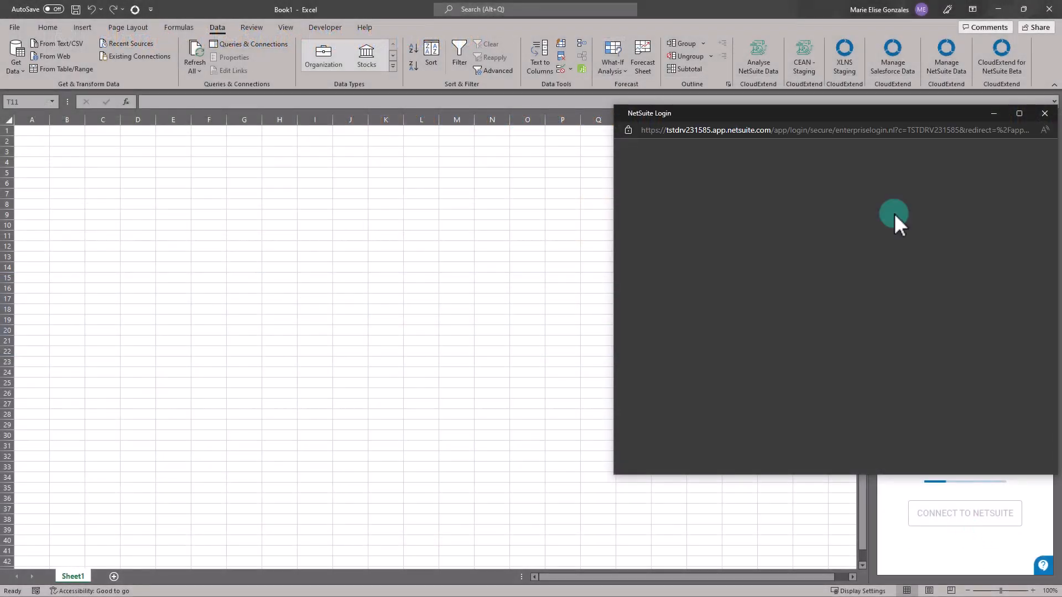
Log in to NetSuite with the prefilled credentials and allow CloudExtend to access the account
click(831, 394)
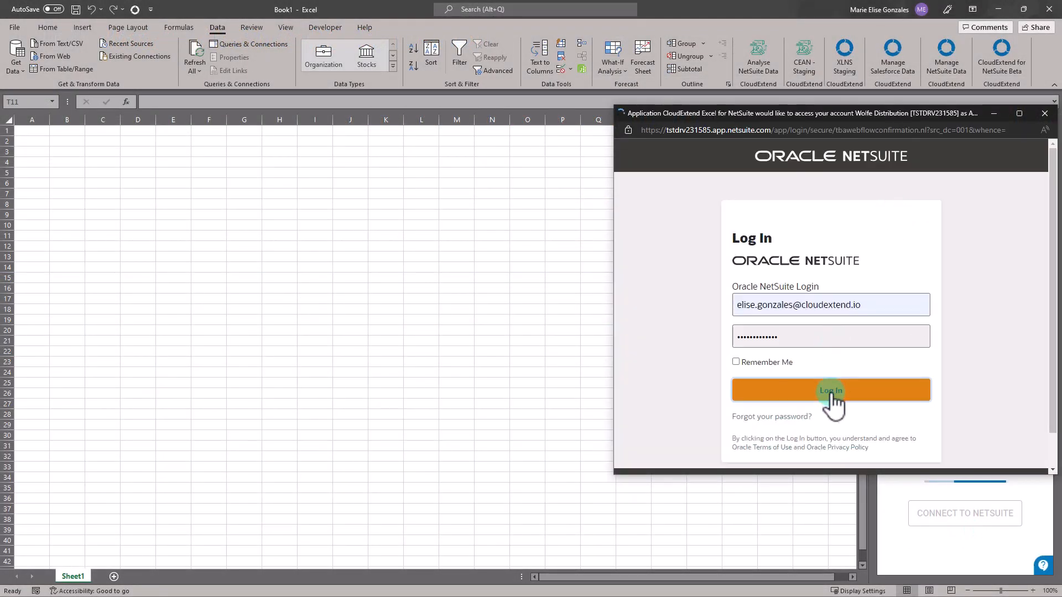
click(671, 289)
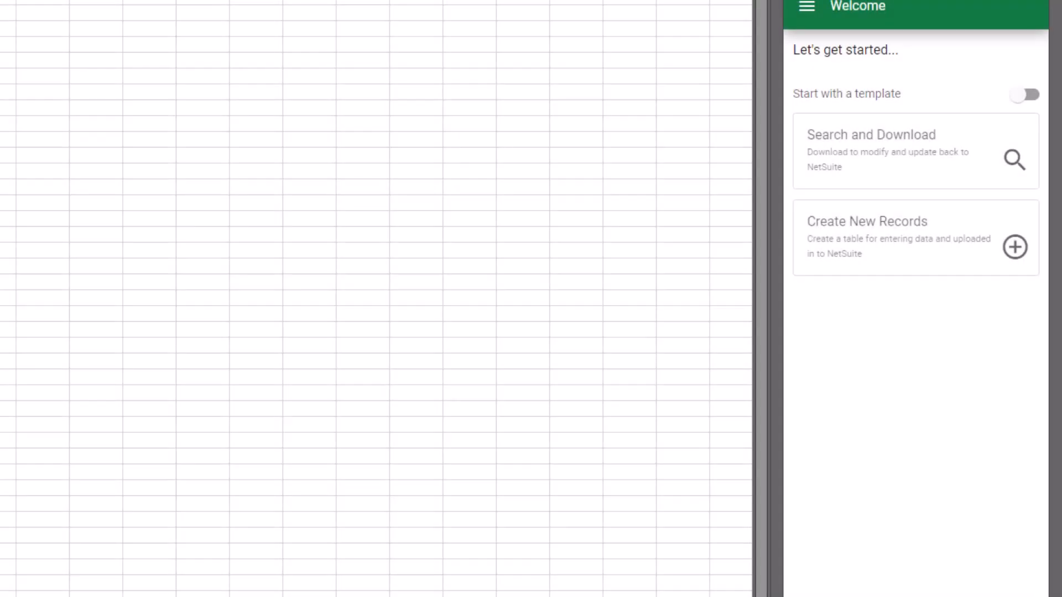
Start creating new records, search the record types for "journal" and choose Journal Entry
click(1013, 227)
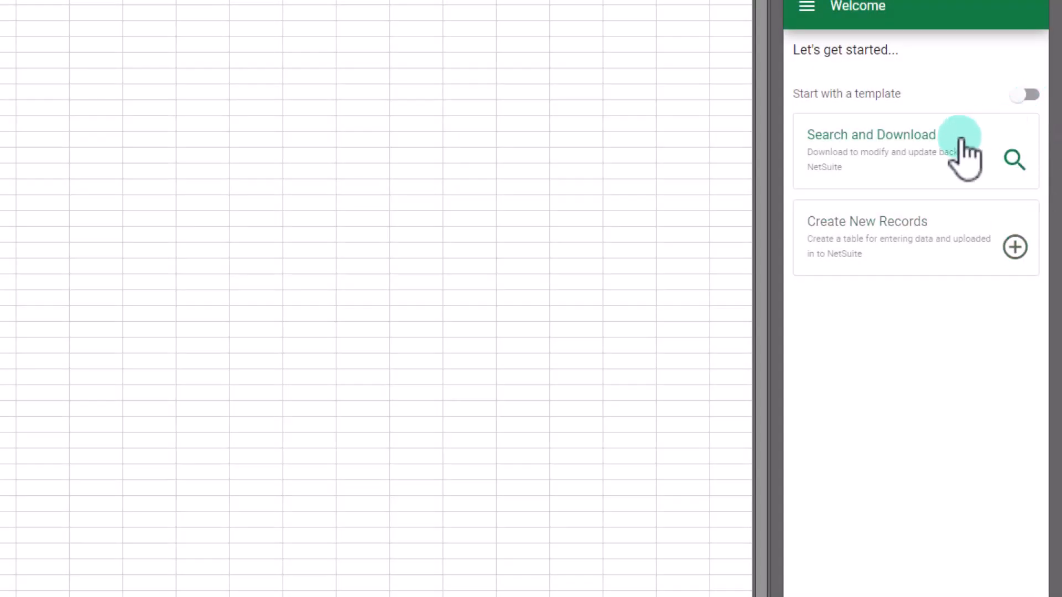
click(939, 222)
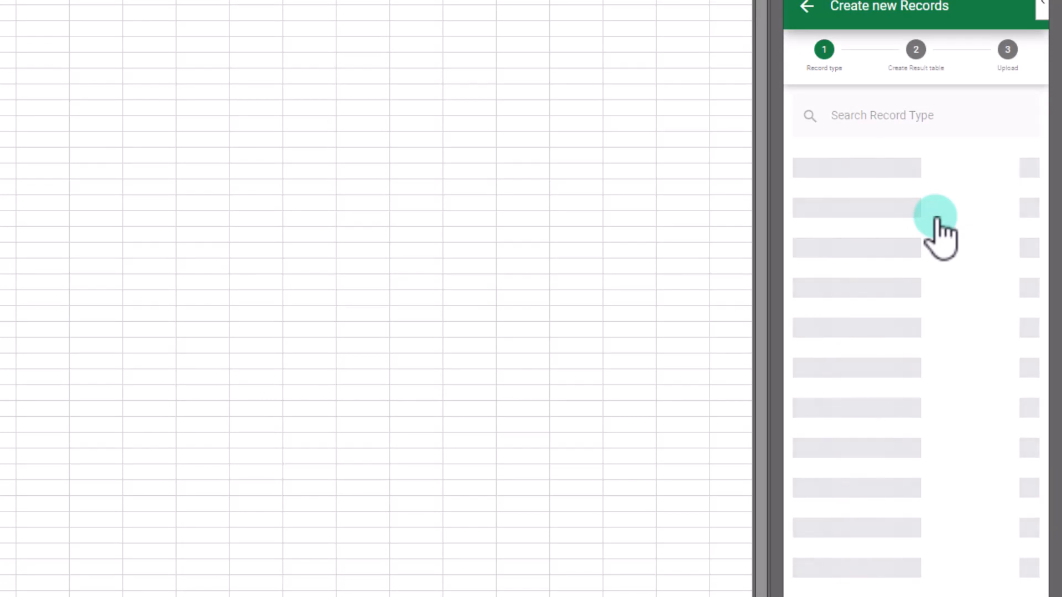
scroll(940, 238, down, 6)
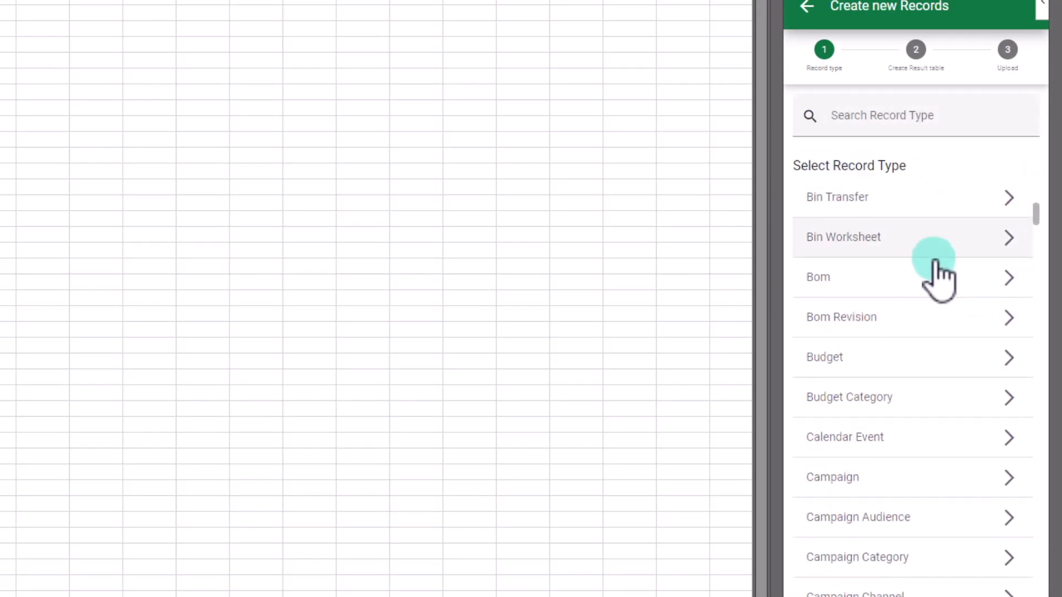
click(907, 118)
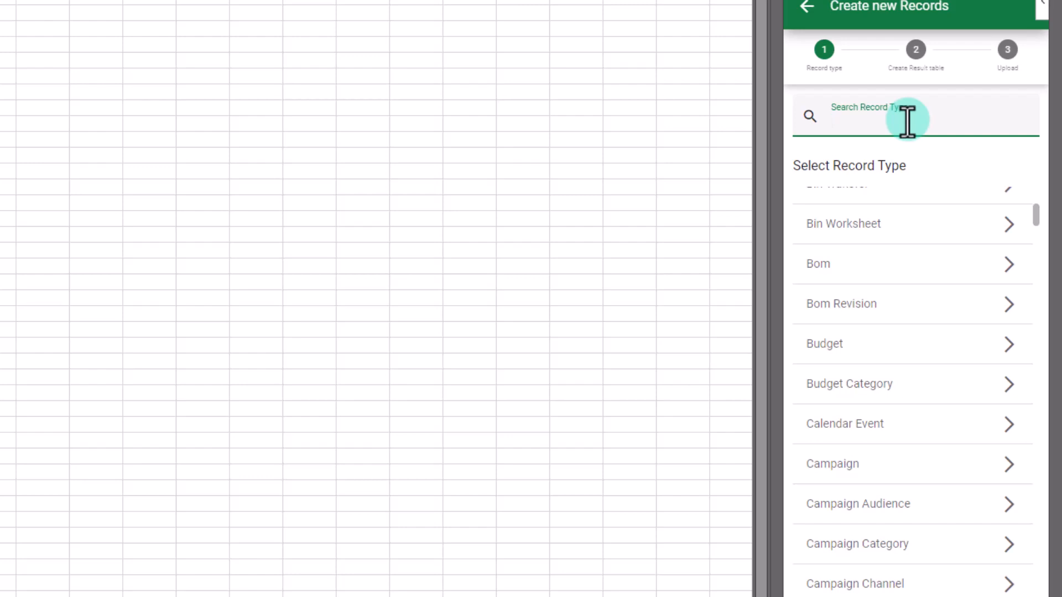
text(journal)
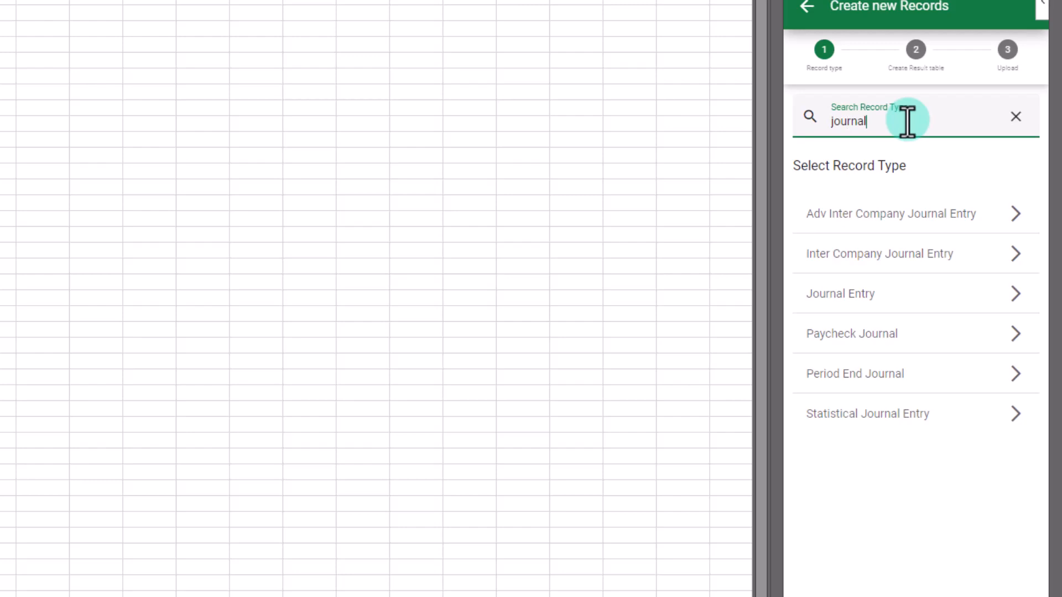
click(909, 295)
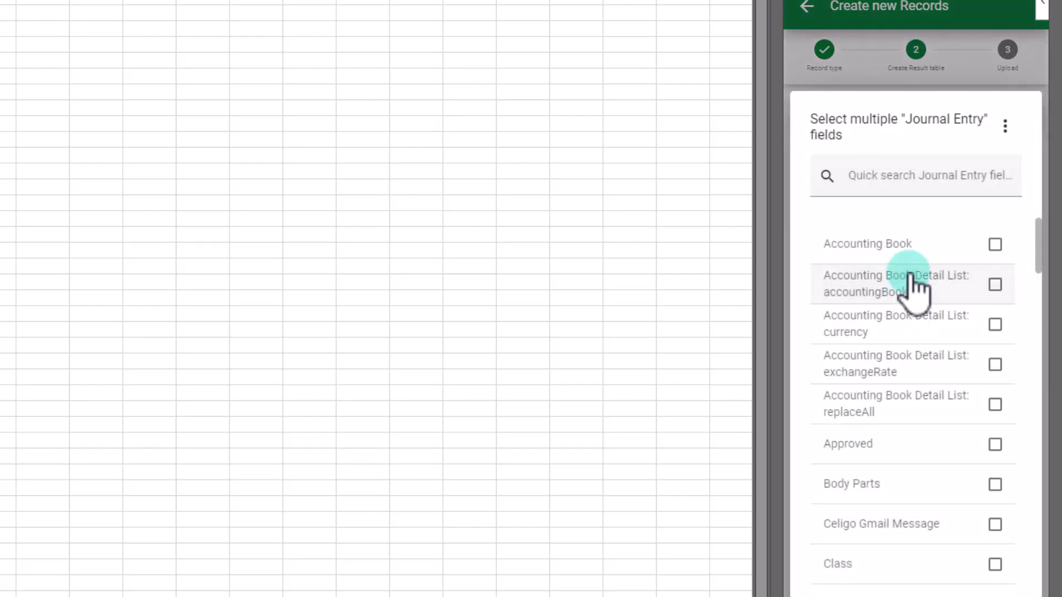
Search the Journal Entry fields for "tran" and select Tran Date and Tran Id
scroll(918, 315, down, 5)
scroll(925, 359, down, 7)
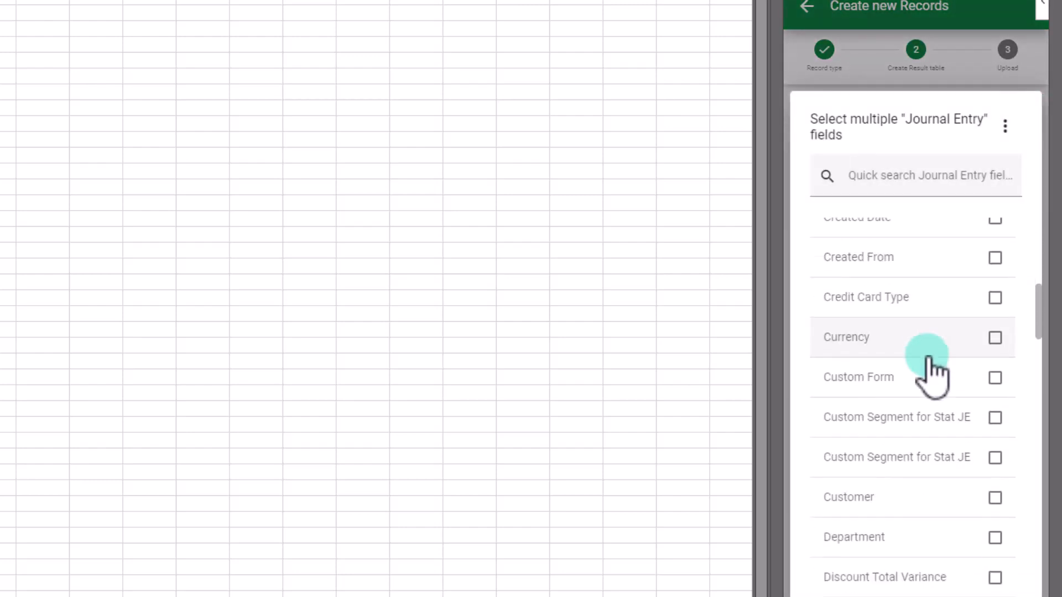
scroll(938, 415, down, 4)
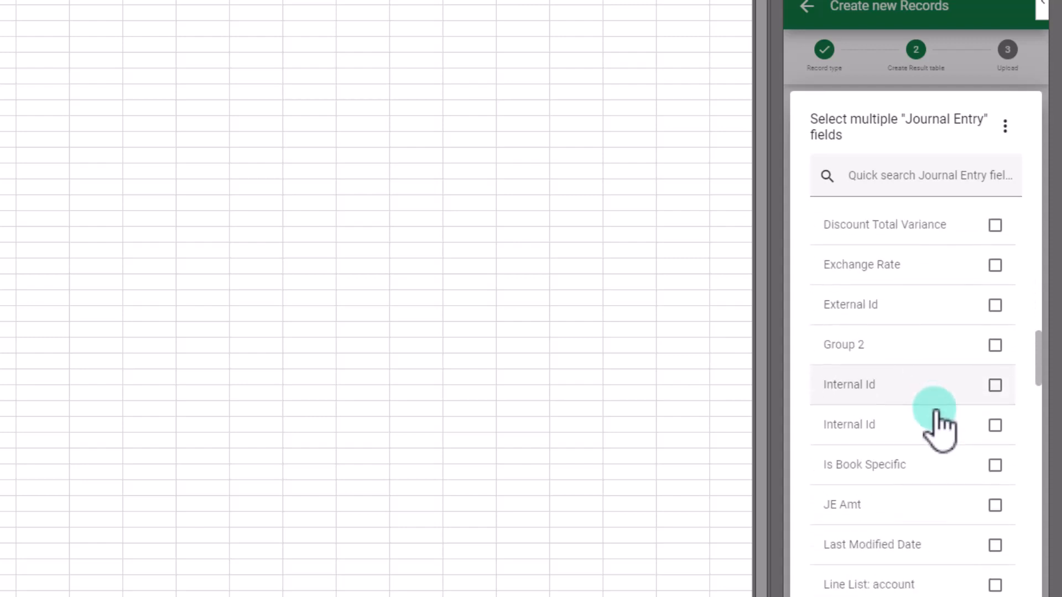
scroll(929, 462, up, 14)
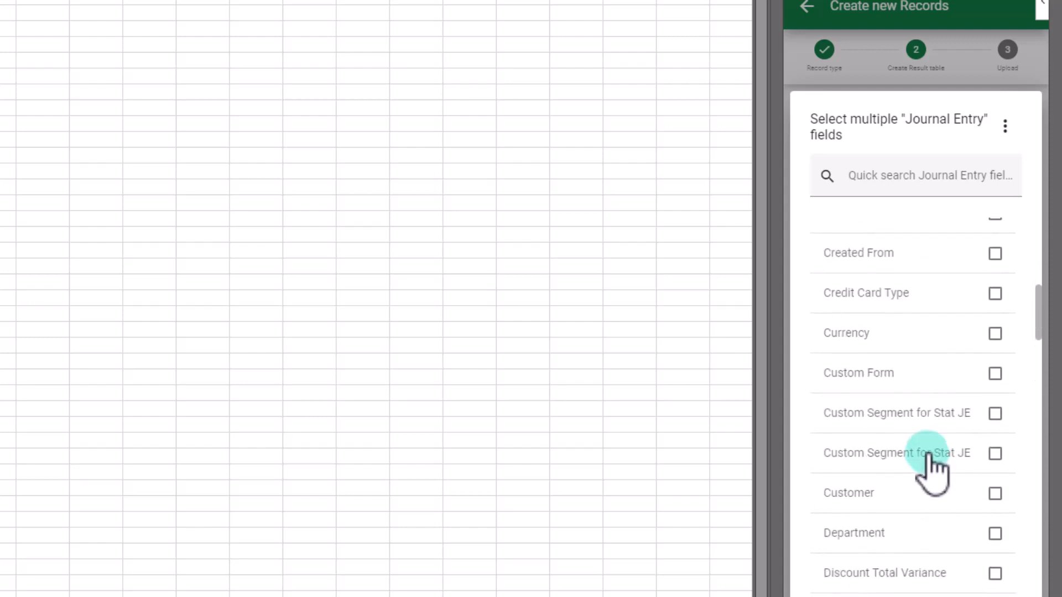
scroll(929, 461, up, 3)
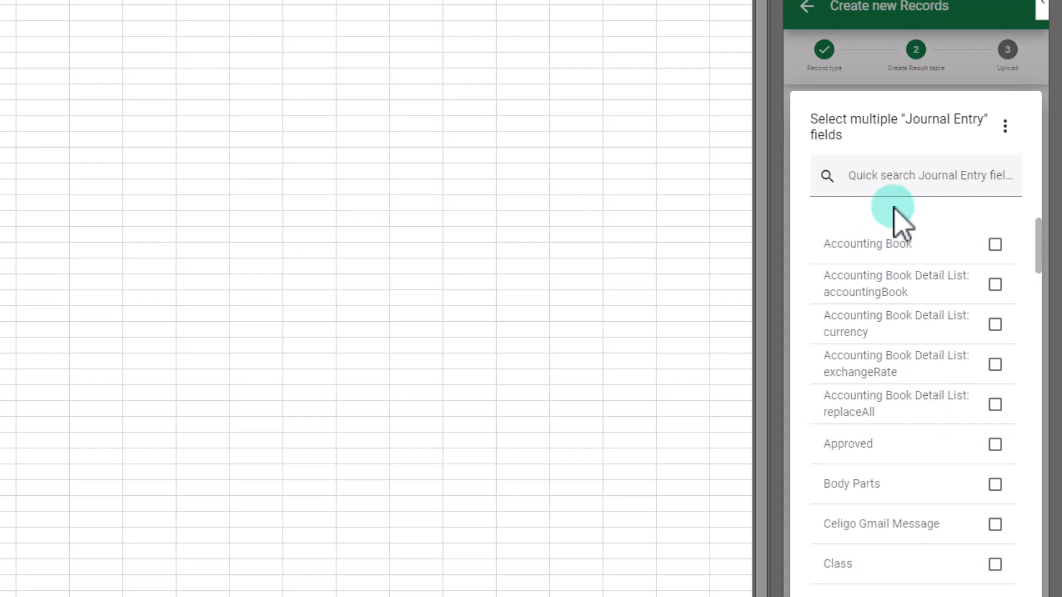
click(895, 177)
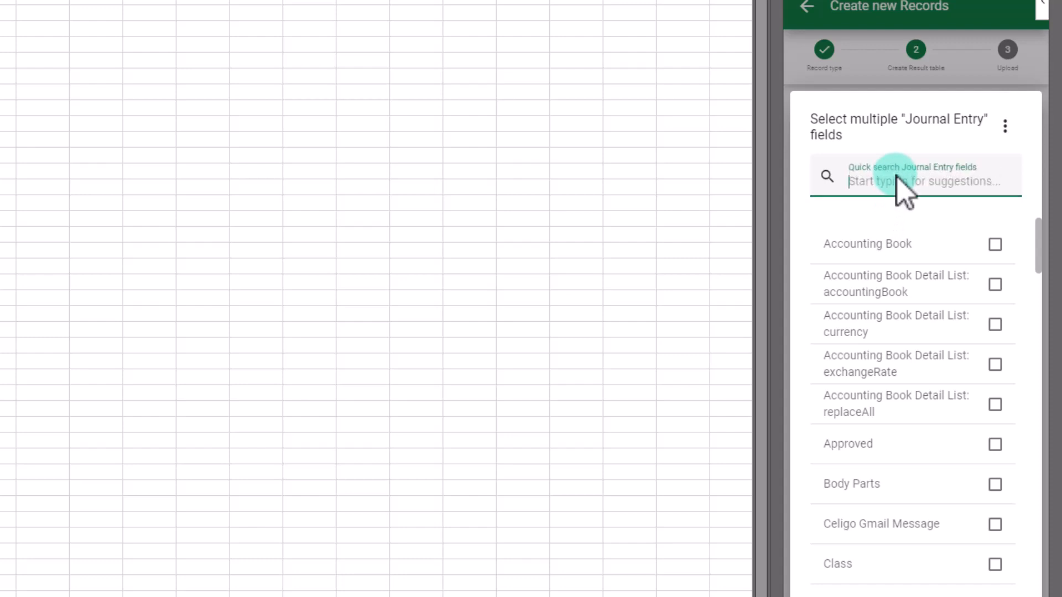
text(tran)
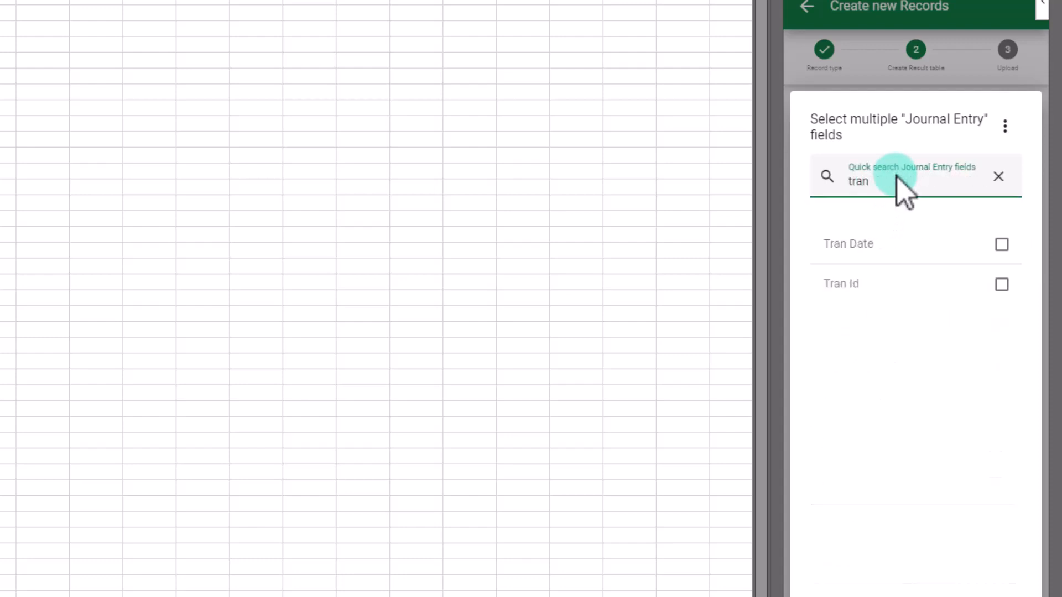
click(1002, 247)
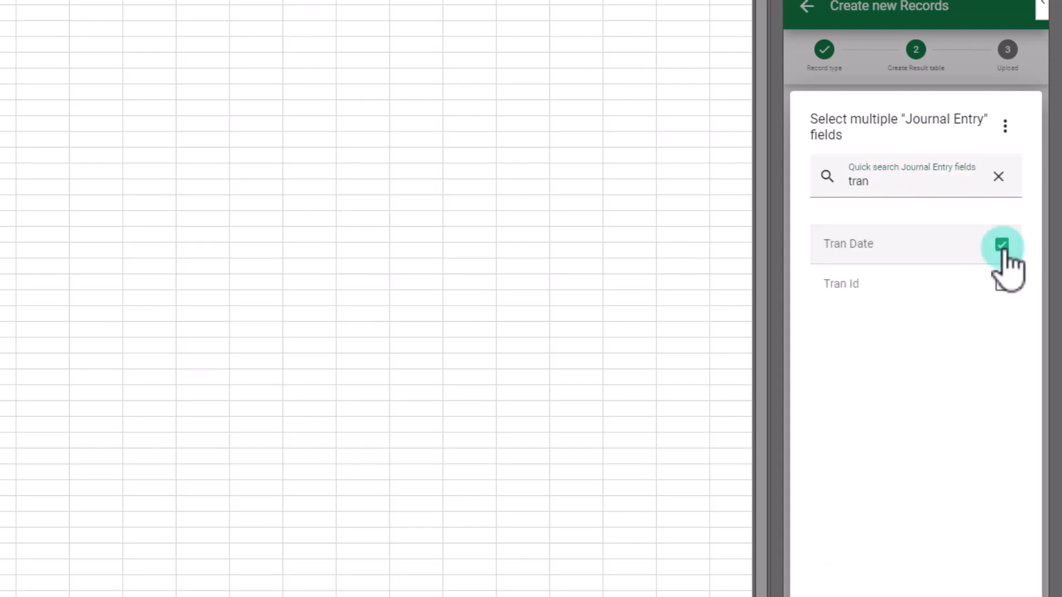
click(1002, 285)
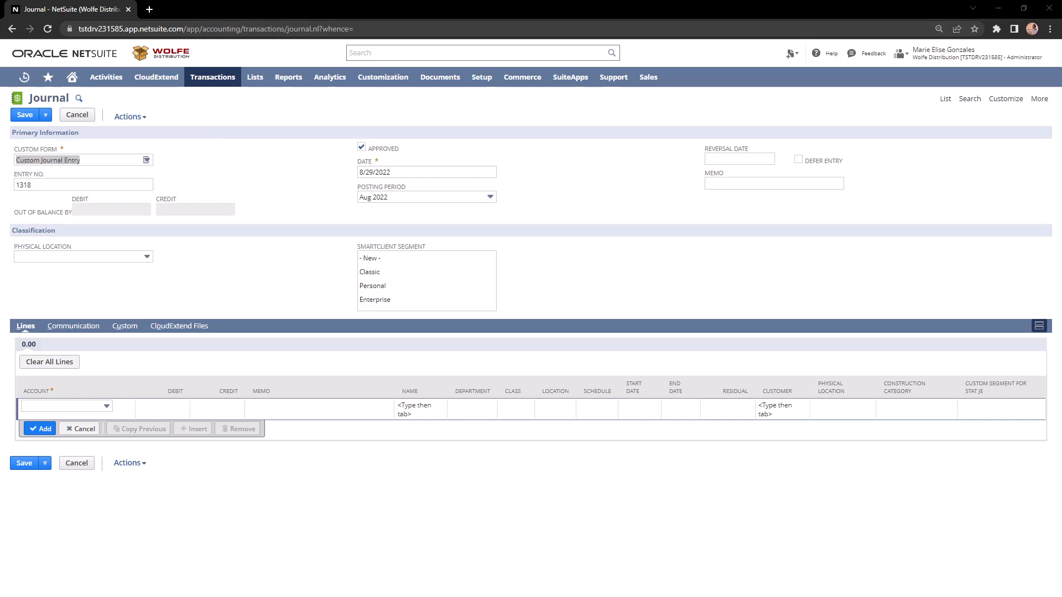
Search the Journal Entry fields for "memo" and select the main Memo field
click(39, 175)
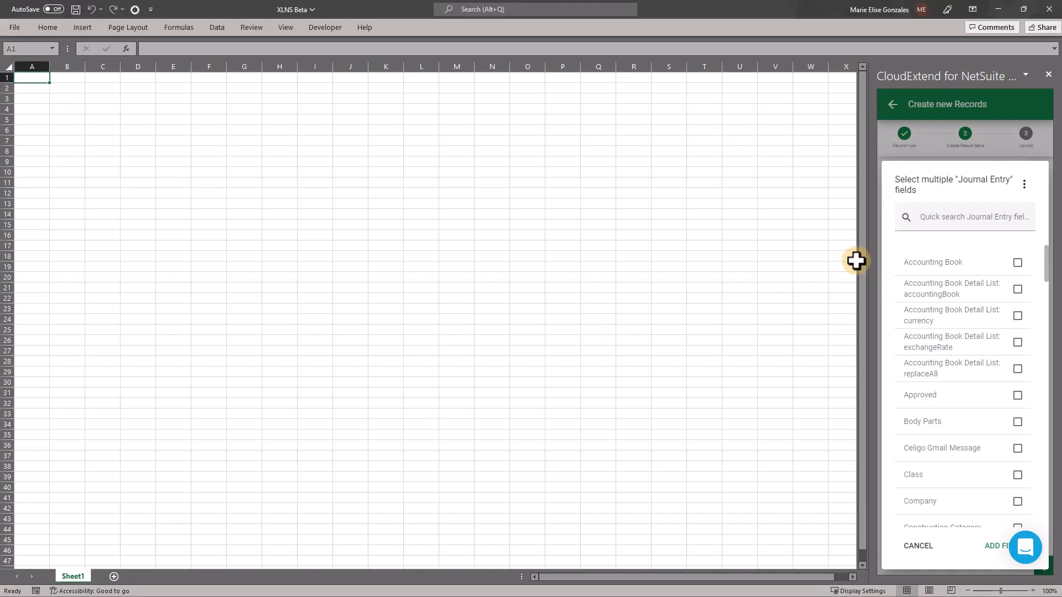
click(927, 215)
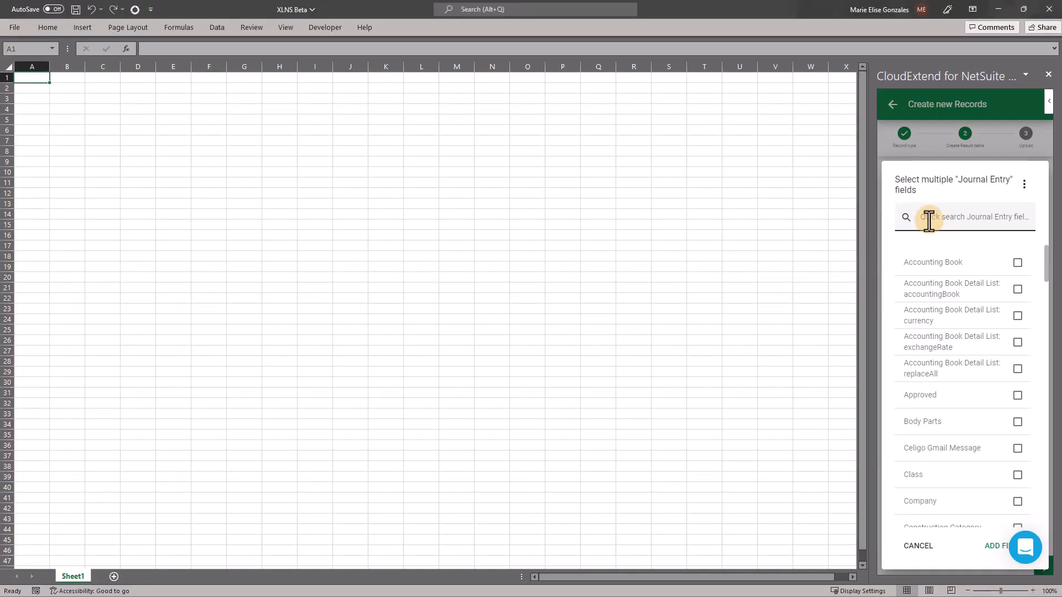
text(tran)
drag(937, 220, 901, 223)
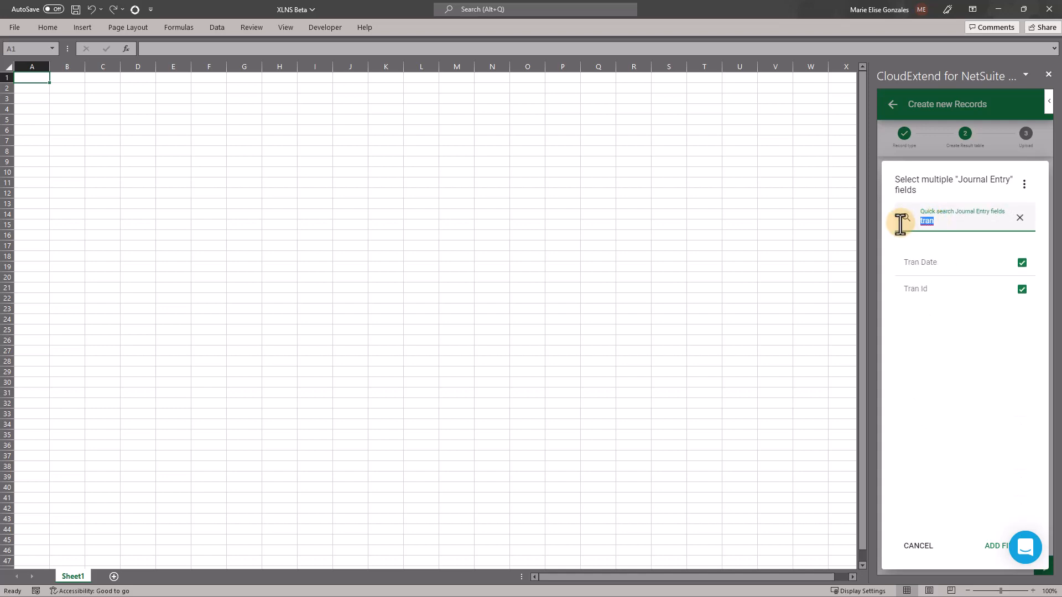
text(memo)
click(1022, 289)
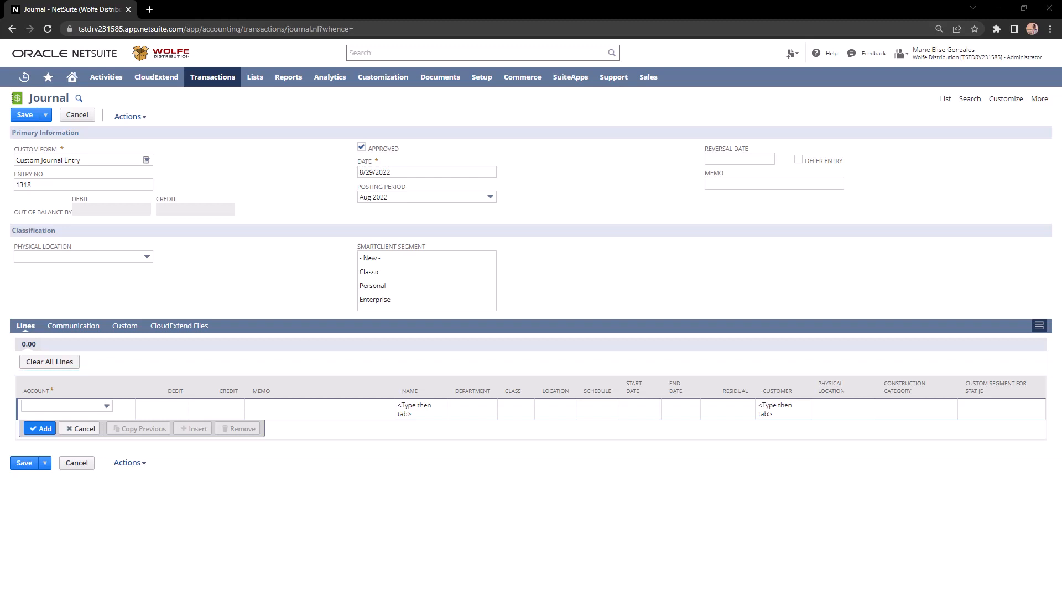
Reopen the Journal Entry field selection, search for "acc" and select Line List: account
click(1040, 178)
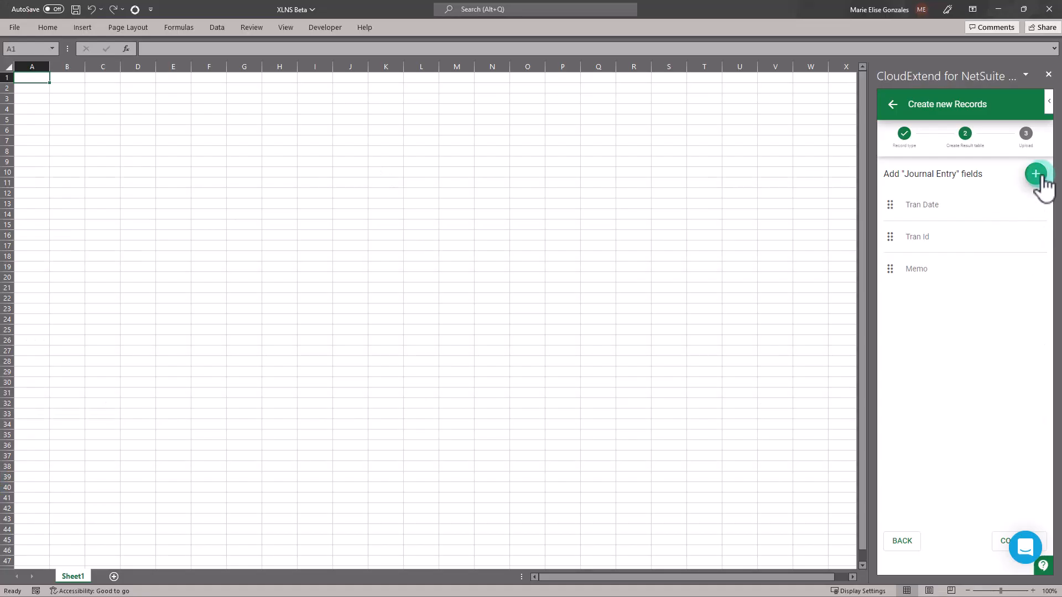
click(940, 219)
text(acc)
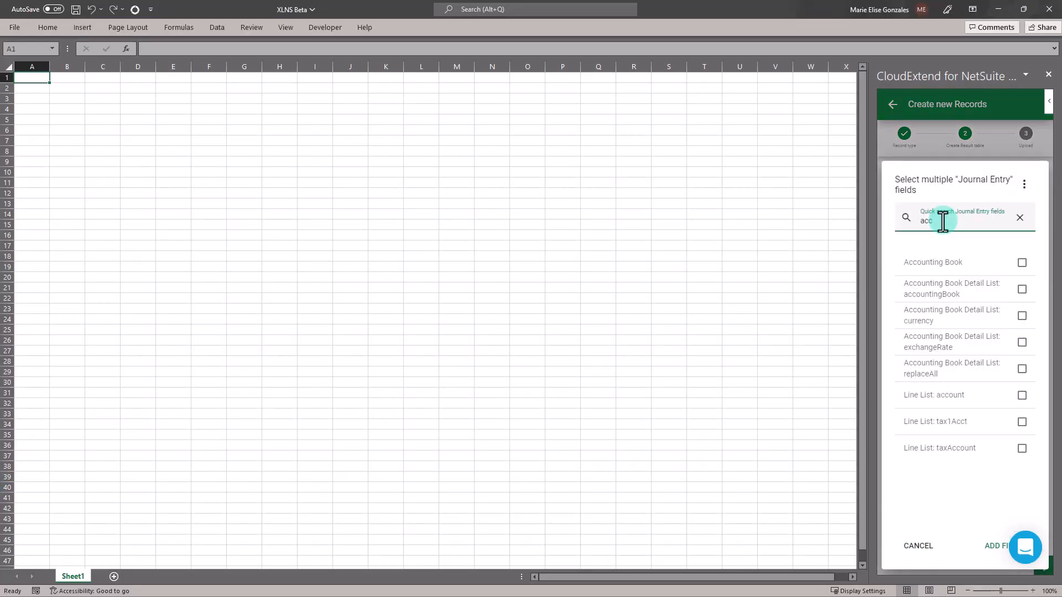
click(1022, 395)
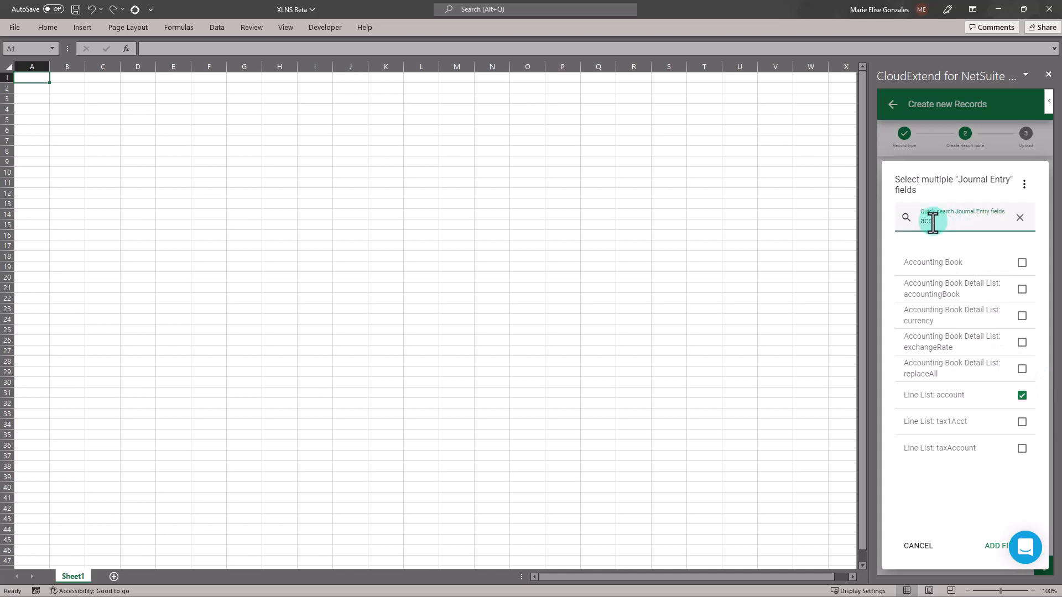
Filter the fields by "line list:", select debit, credit, department and memo, and add the selected fields to the table layout
drag(932, 219, 900, 220)
key(BackSpace)
text(line list:)
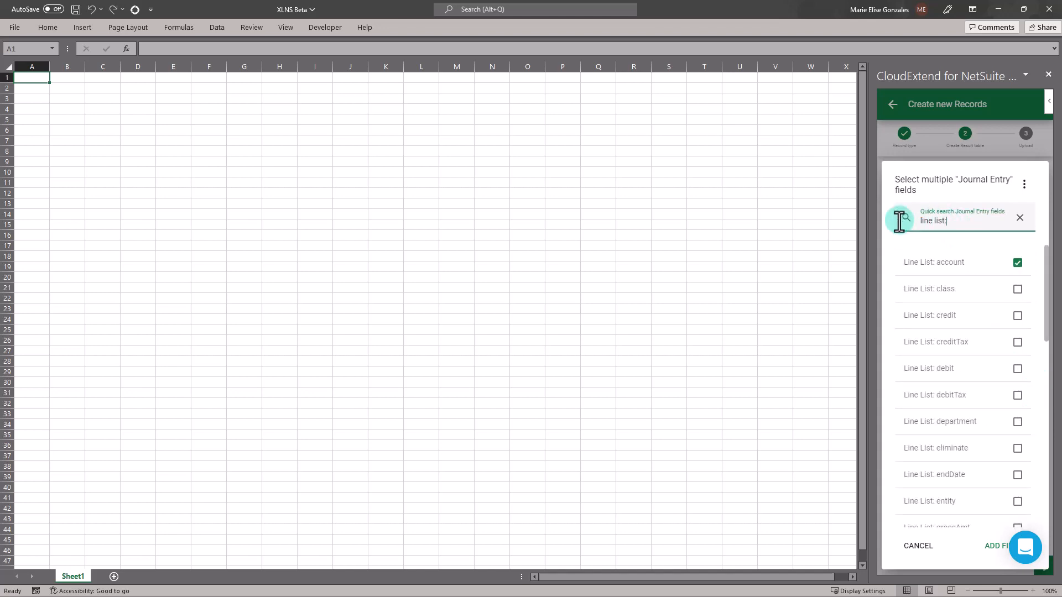
click(1018, 369)
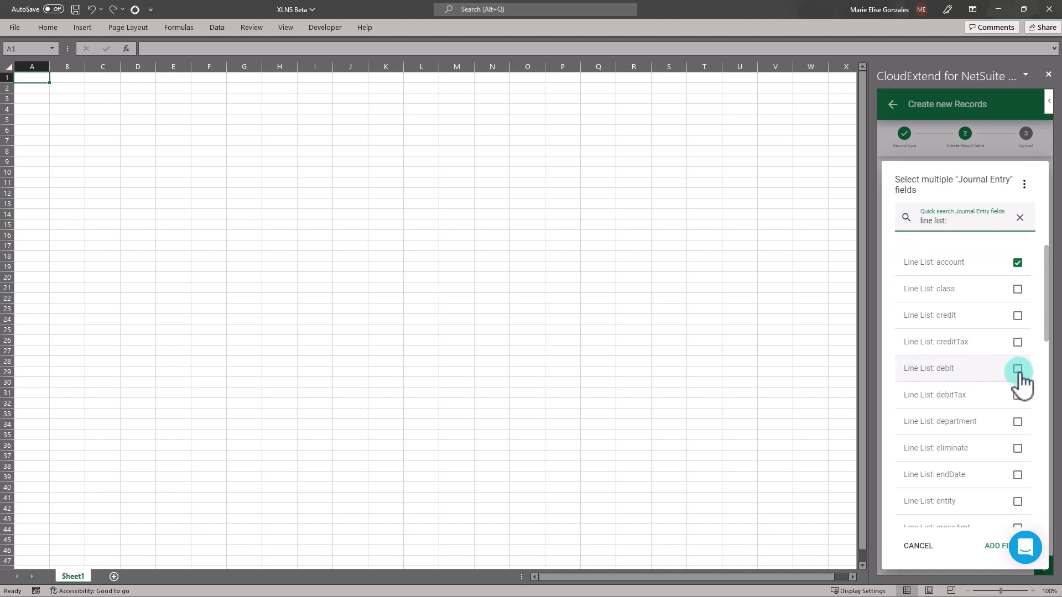
click(1018, 315)
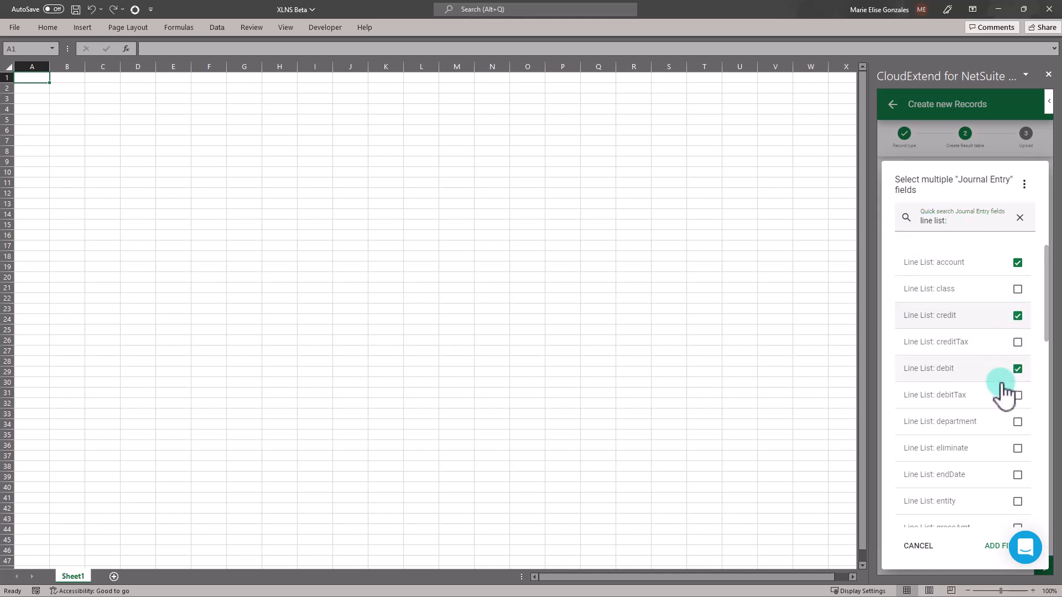
click(1018, 422)
scroll(1018, 487, down, 3)
click(1018, 518)
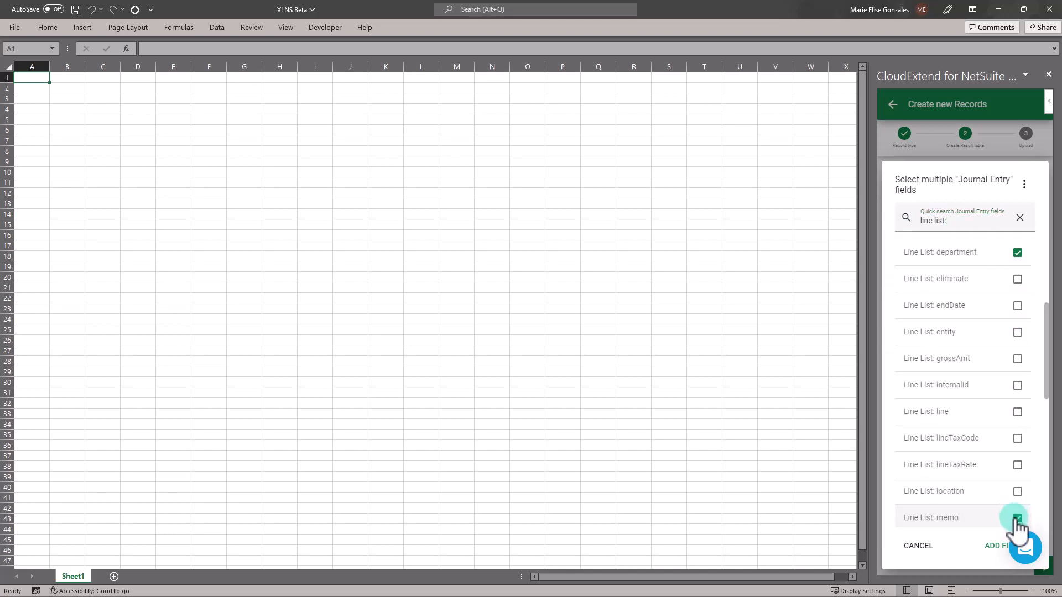
click(995, 545)
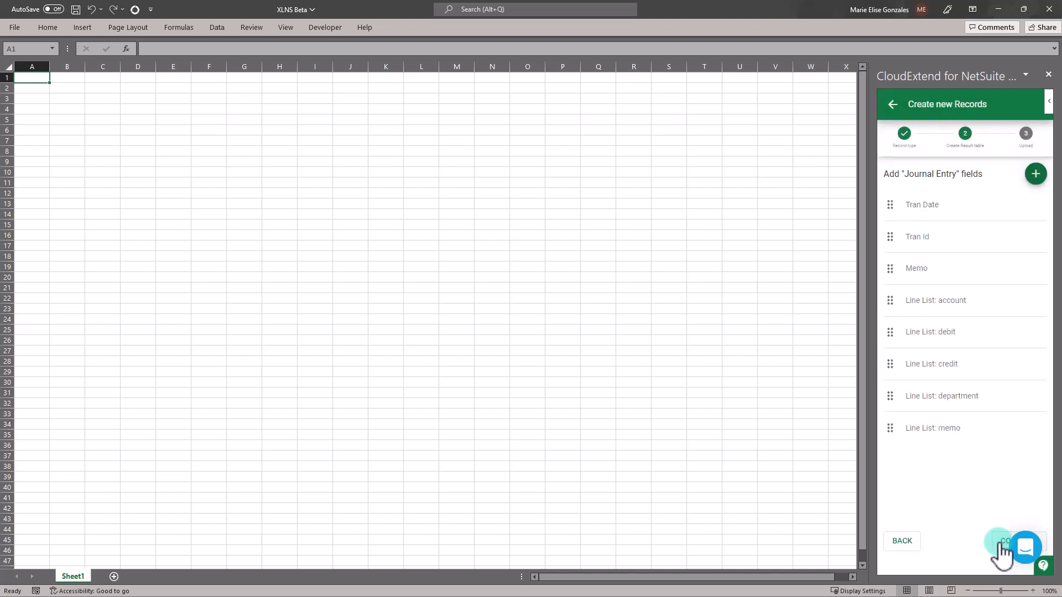
Create the Journal Entry table in the sheet, save it as a template with the suggested name and description, and proceed to data entry
click(1015, 372)
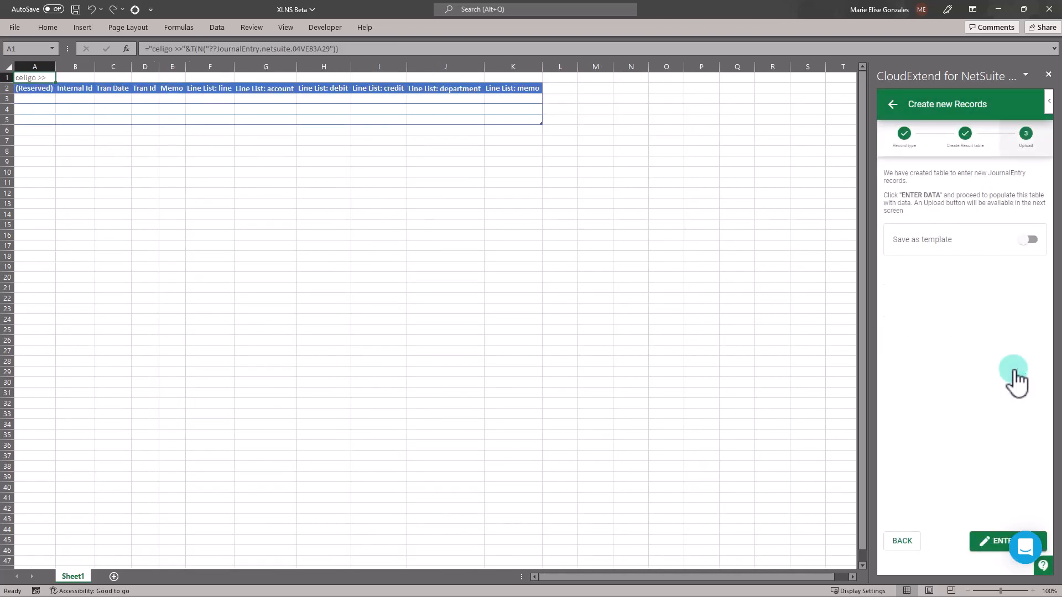
click(1029, 241)
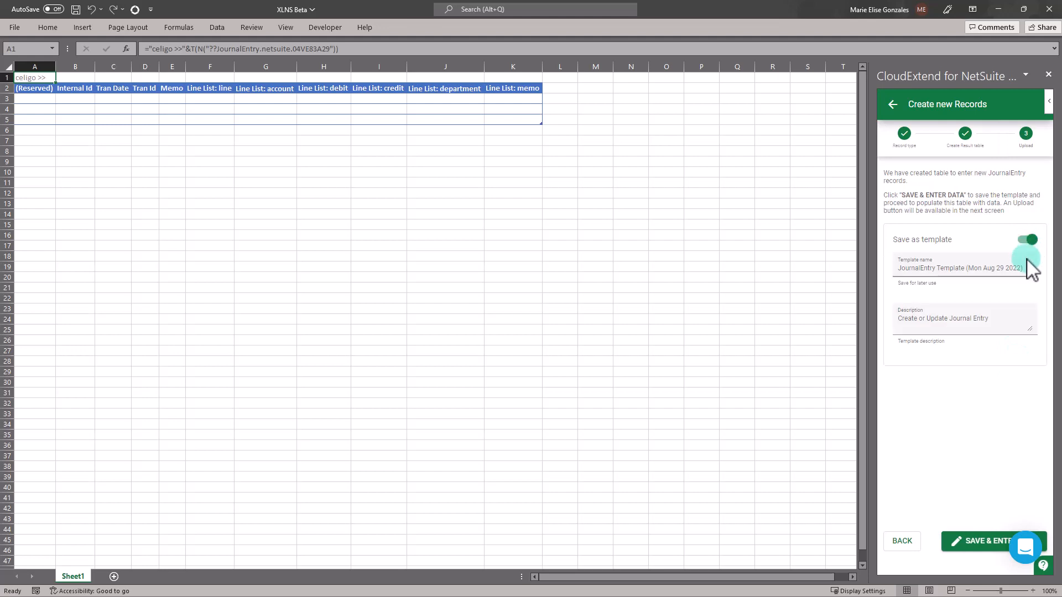
click(984, 549)
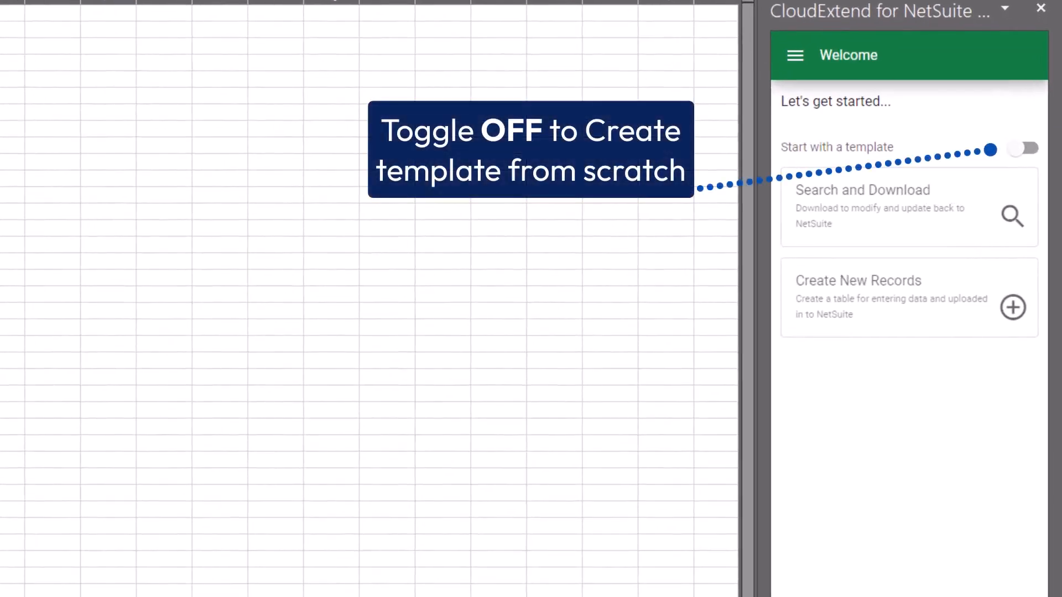
Start a Search and Download table, search the record types for "vendor bill" and choose Vendor Bill
click(851, 209)
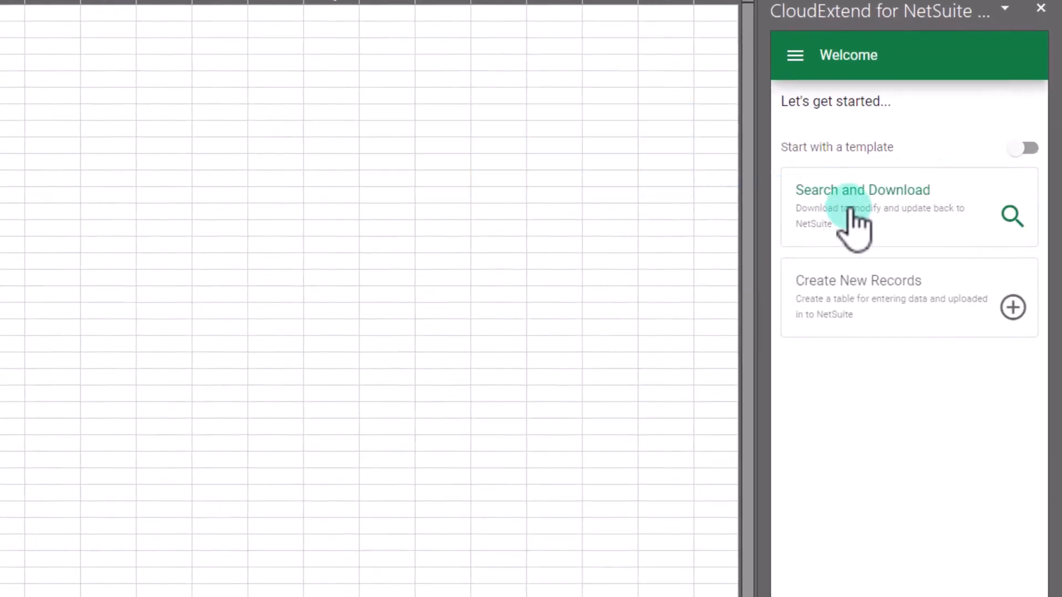
click(878, 174)
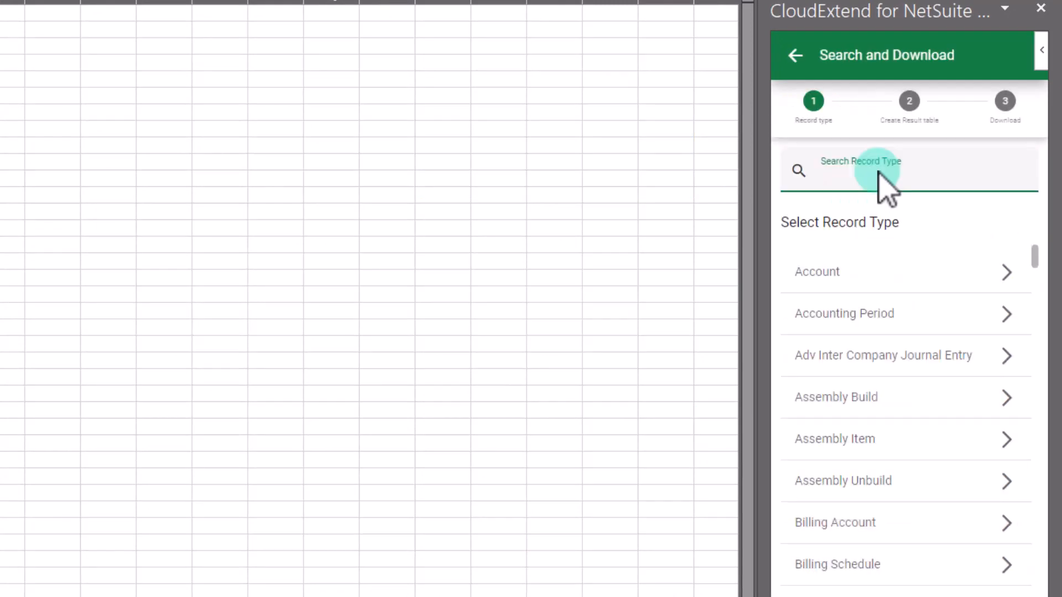
text(vendor)
text(bill)
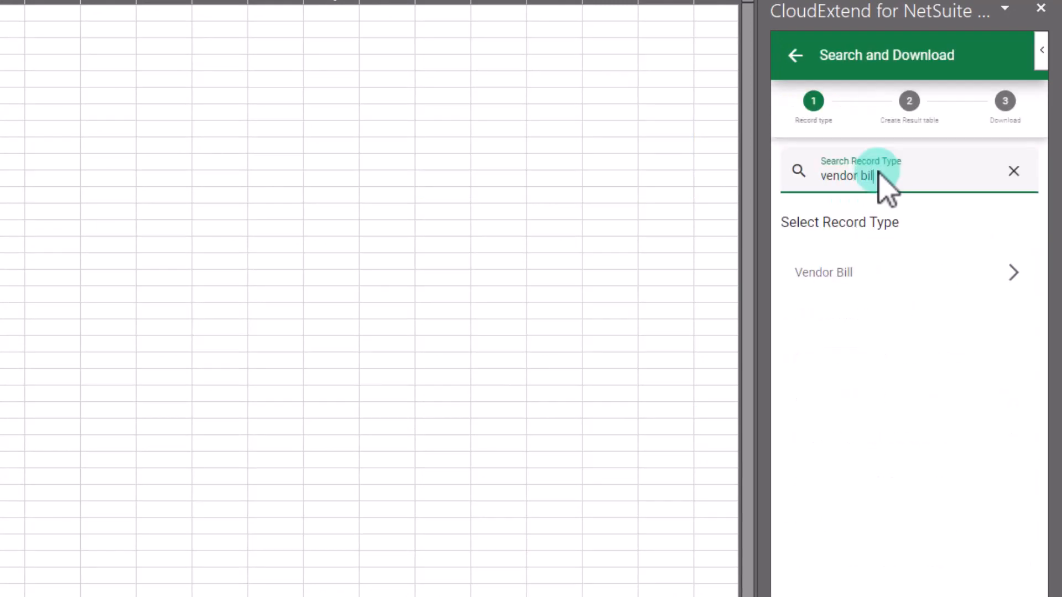
click(872, 274)
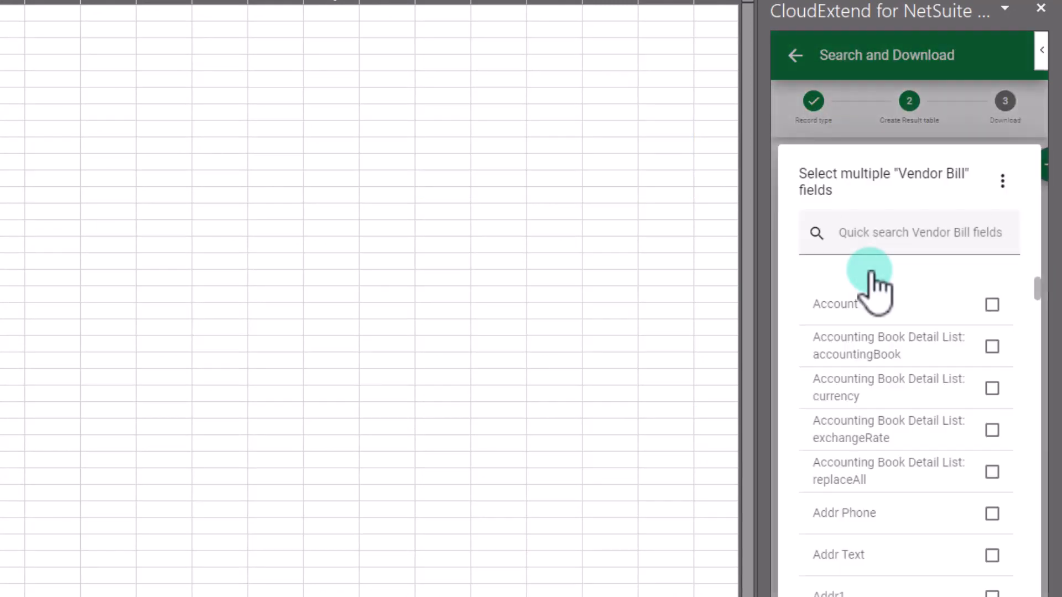
Search the Vendor Bill fields for "entit" and "approval", select Entity and Approval Status, and add them to the table layout
click(892, 237)
text(entit)
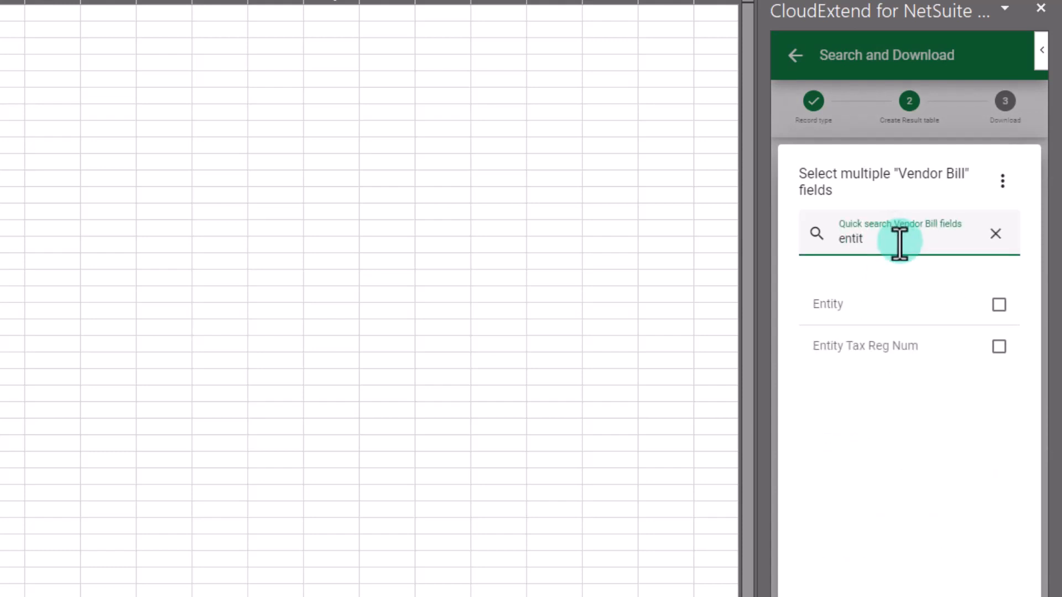
click(947, 320)
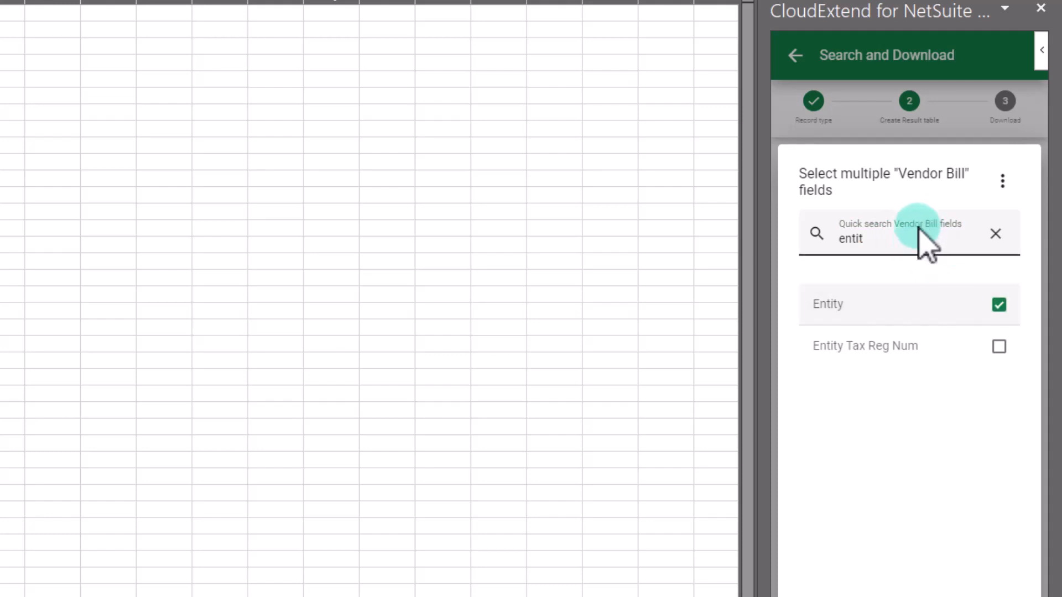
drag(911, 237, 843, 237)
click(883, 244)
key(ctrl+a)
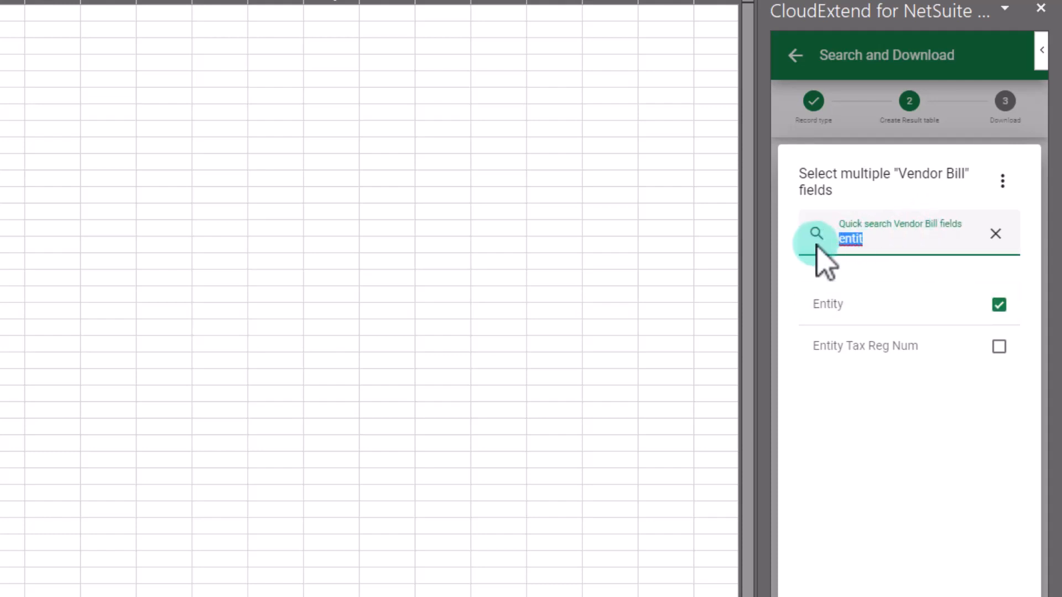
text(approval)
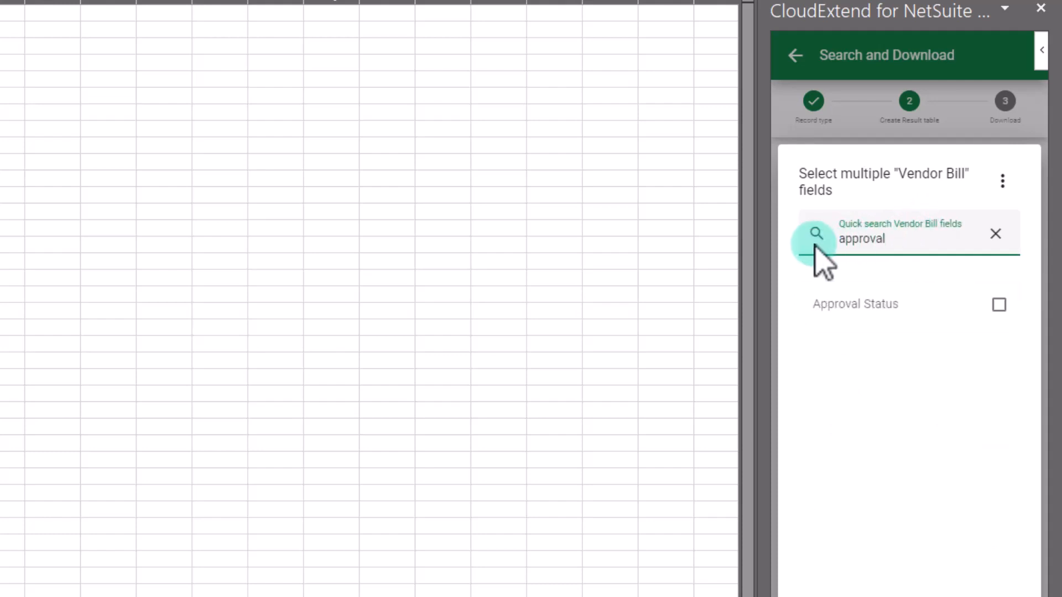
click(704, 380)
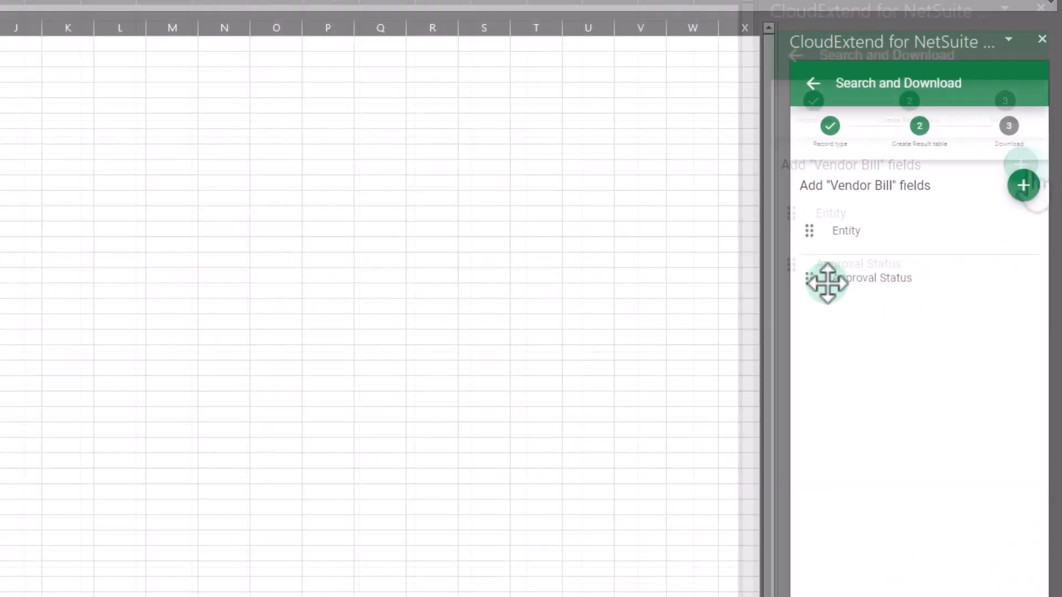
Reopen the Vendor Bill field selection, search for "tran id" and "tran date", and select Tran Id and Tran Date
click(1023, 186)
text(tran id)
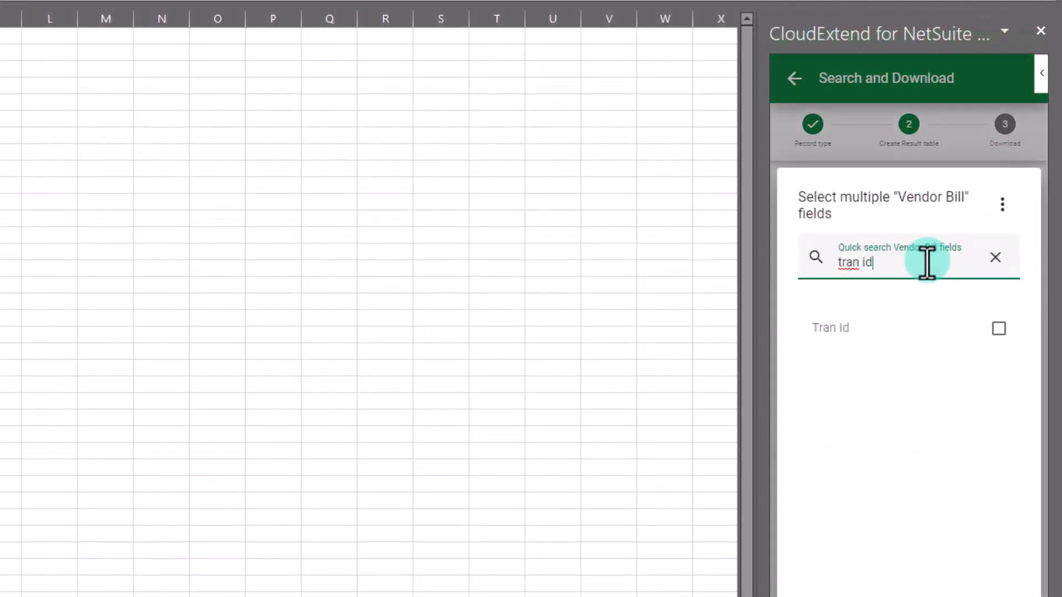
click(911, 321)
drag(861, 257, 886, 260)
text(date)
click(893, 334)
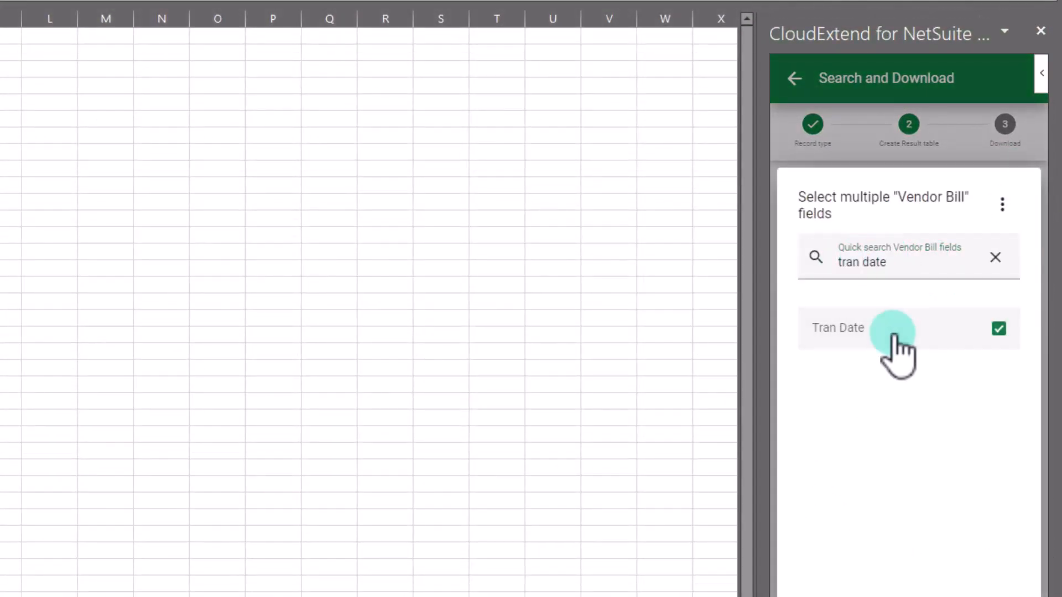
Search for "memo", add Expense List: memo, and create the Vendor Bill table in the active worksheet, accepting that its content is cleared
double_click(896, 262)
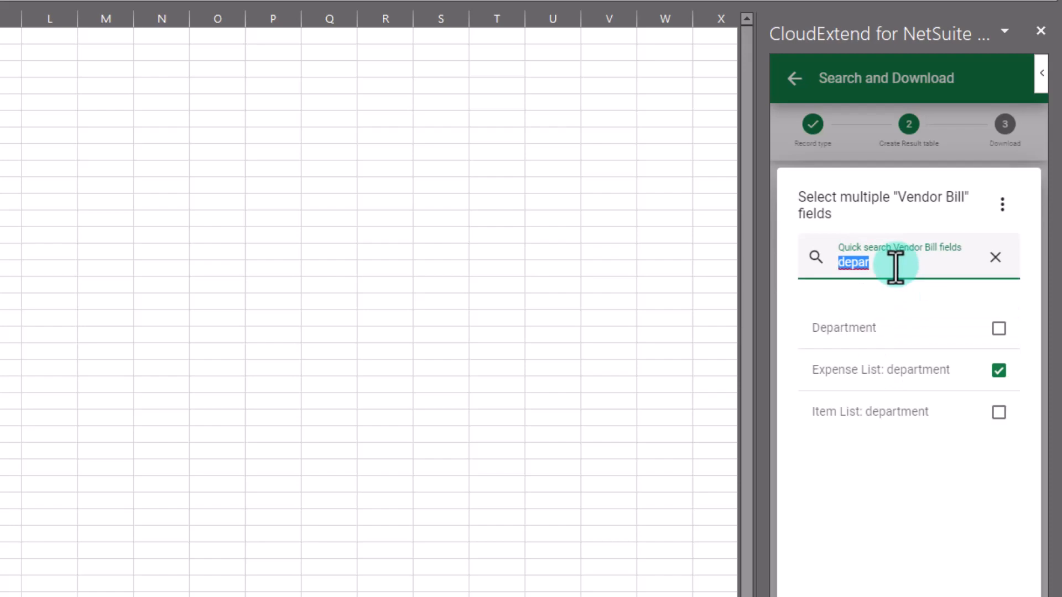
text(memo)
click(919, 327)
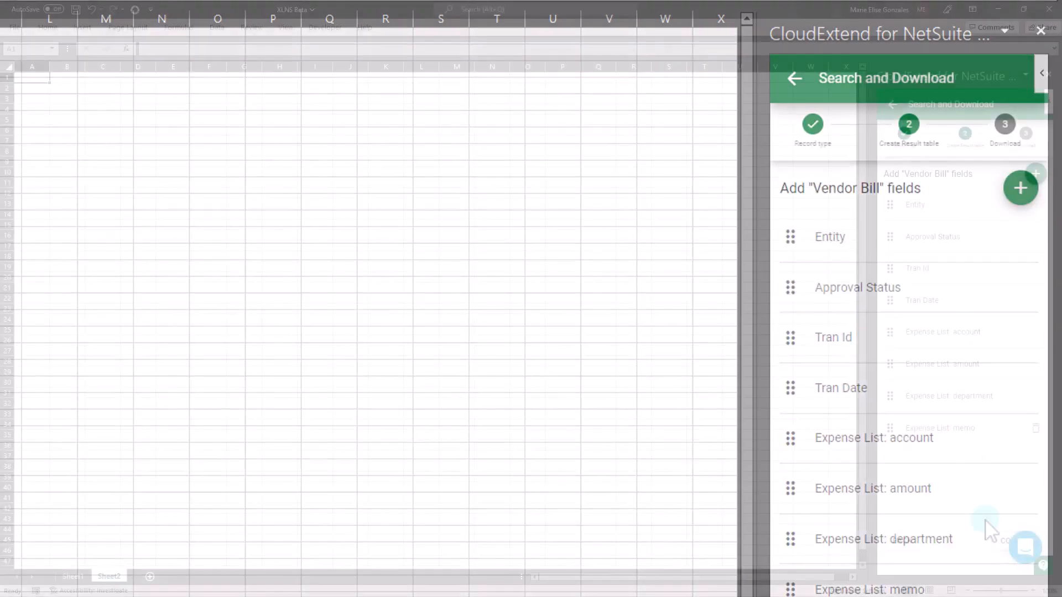
click(1008, 542)
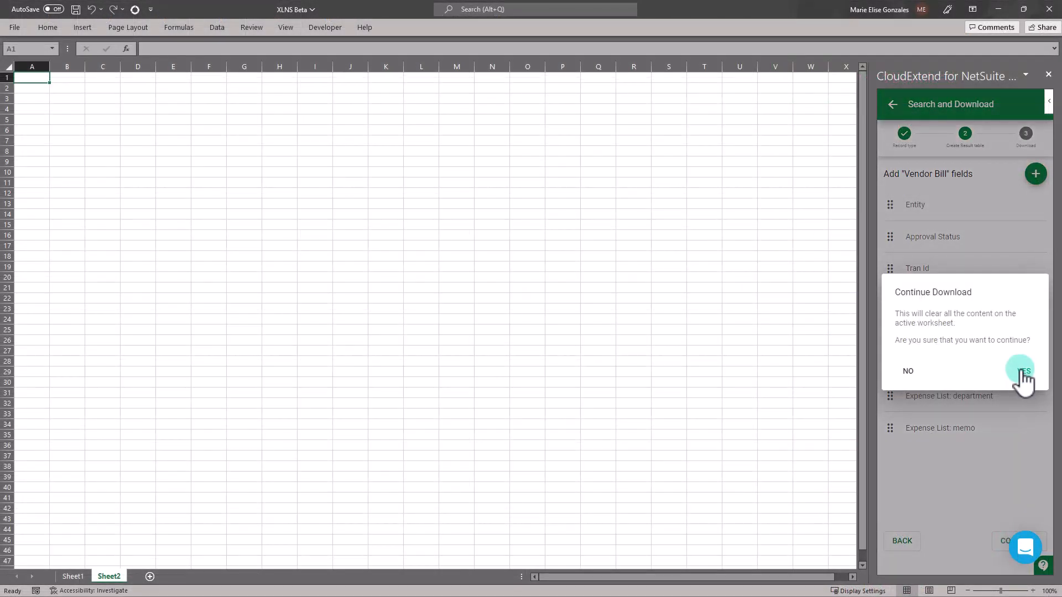
click(1023, 374)
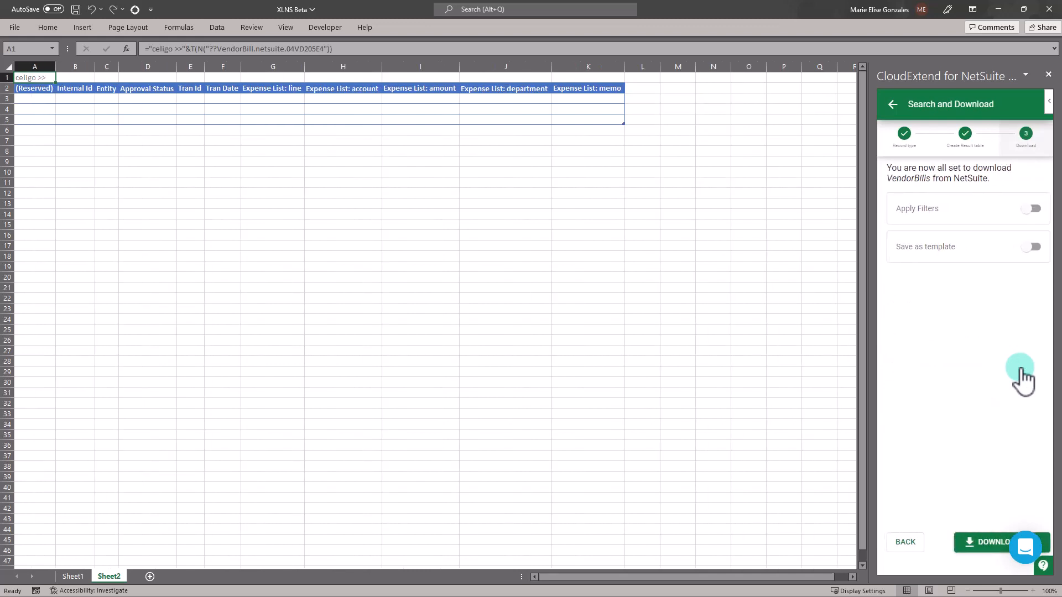
Open the filter options for the Vendor Bill download and start a new filter
click(1032, 211)
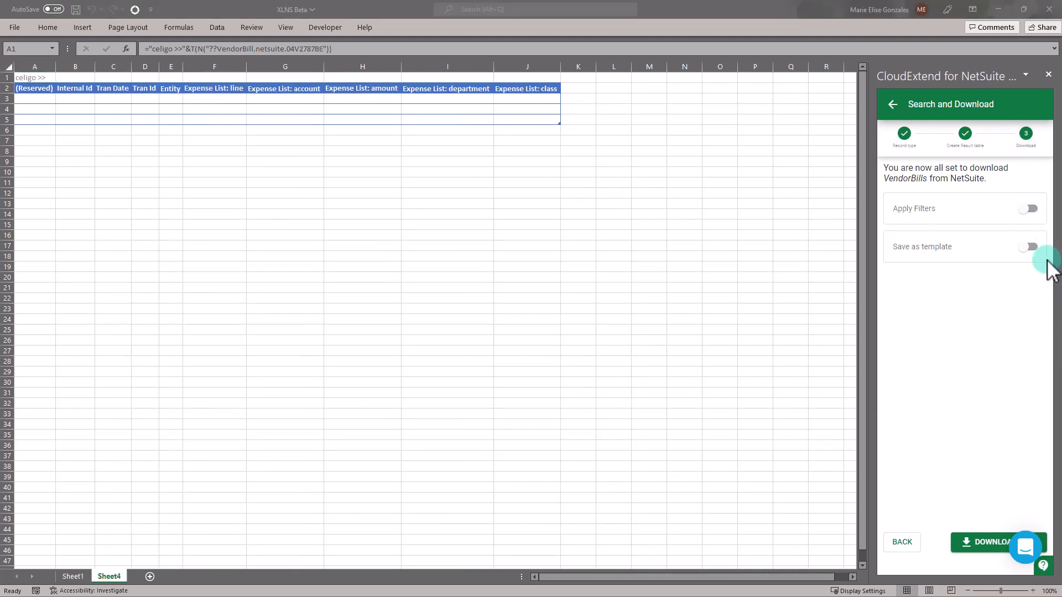
click(1029, 211)
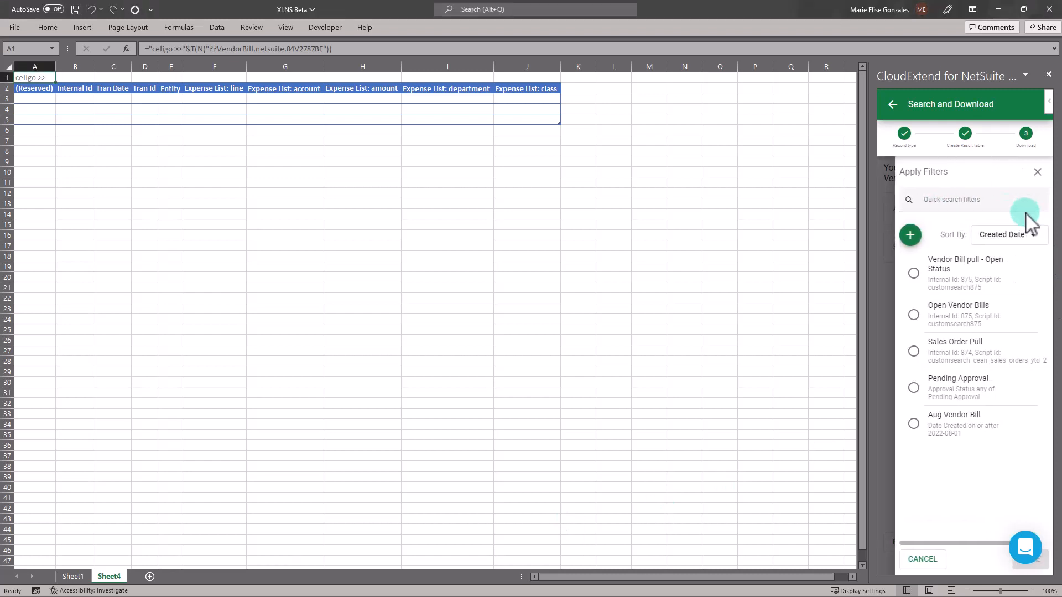
click(916, 238)
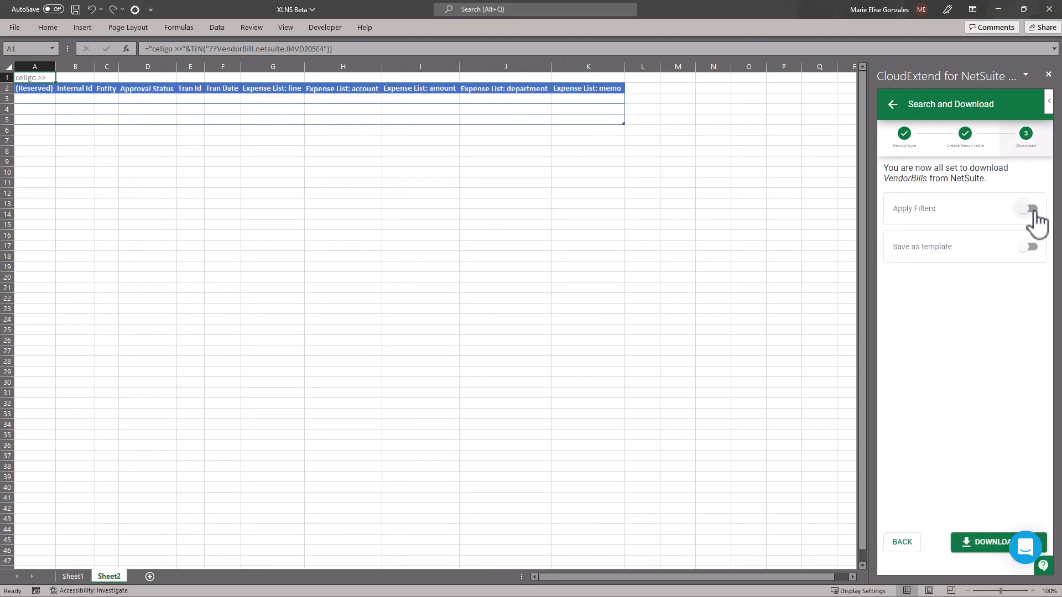
Save the Vendor Bill table as a template with the suggested name and description and download the records
click(1032, 249)
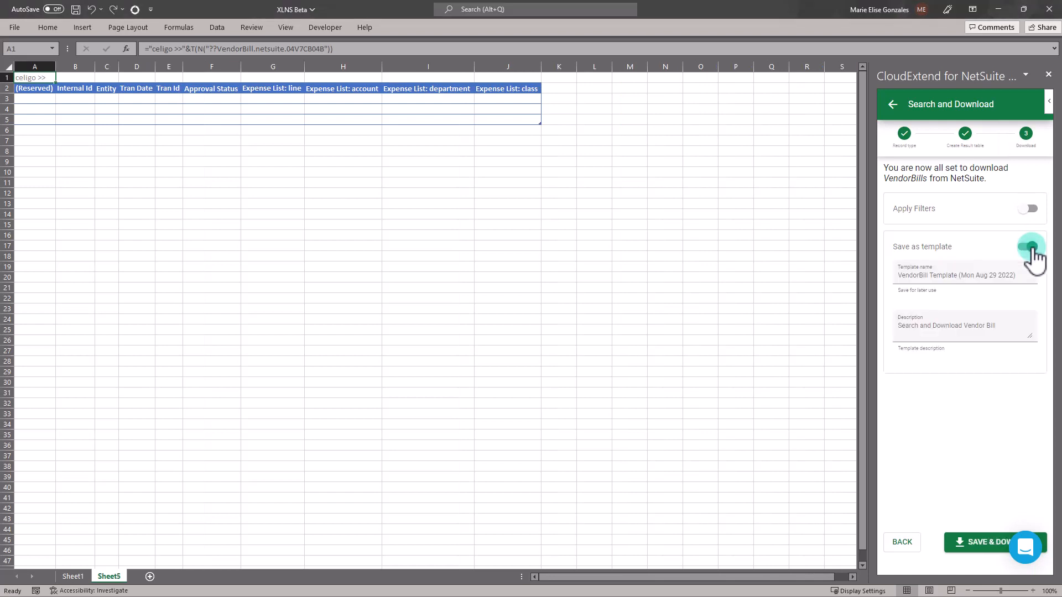
click(983, 541)
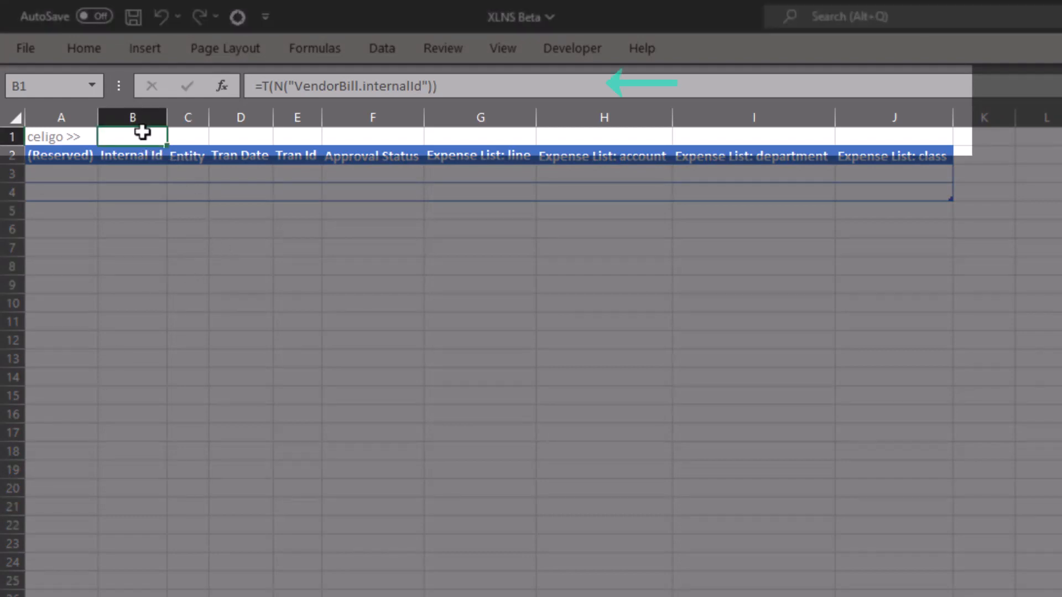
Inspect the hidden field formulas in row 1 above the Vendor Bill headers, from Entity through Expense List: class
click(197, 137)
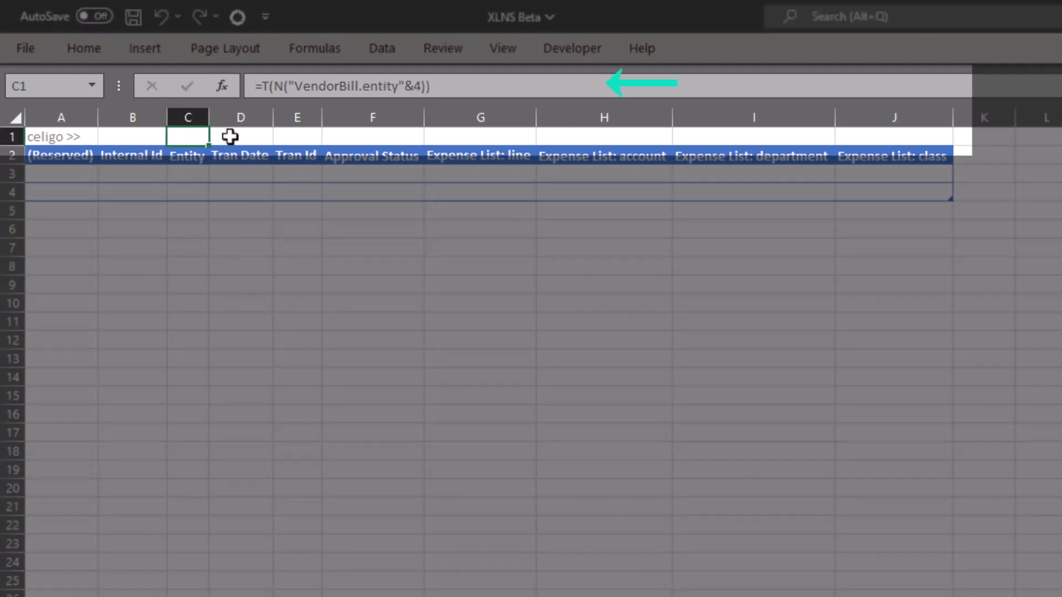
click(231, 135)
click(296, 135)
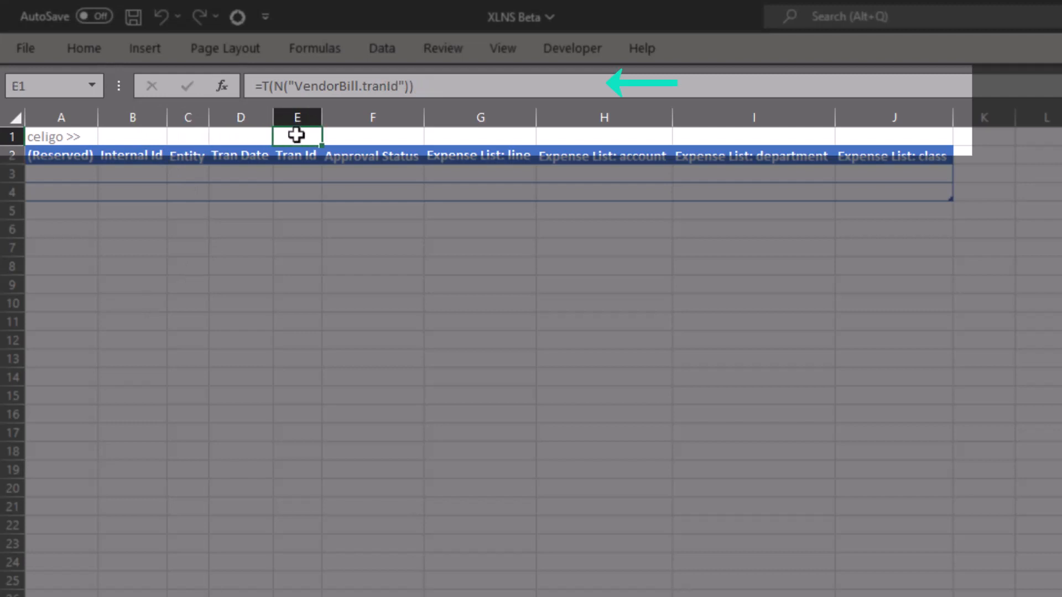
click(387, 138)
click(448, 139)
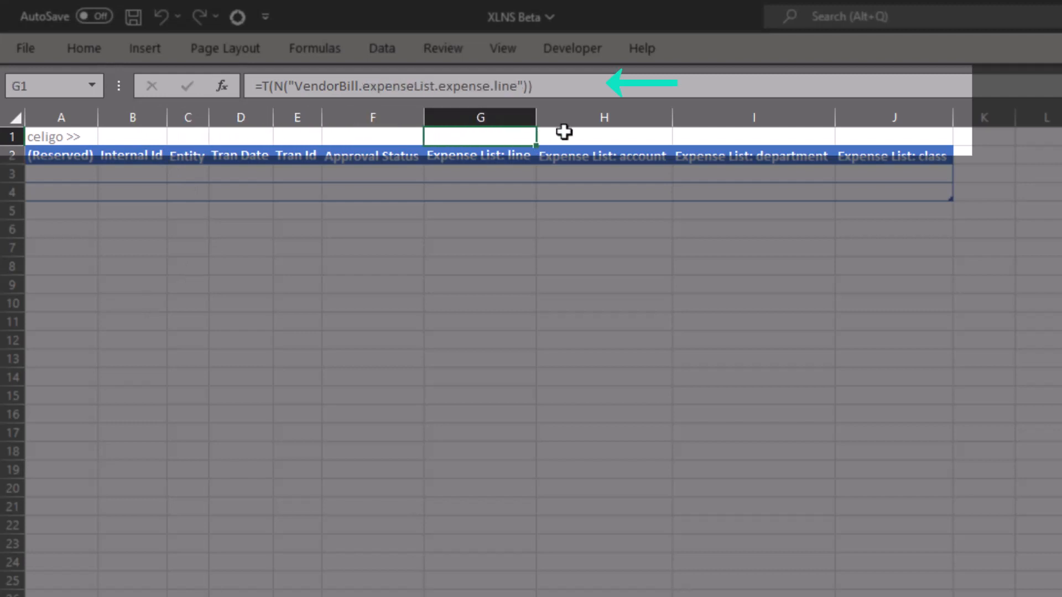
click(595, 135)
click(707, 137)
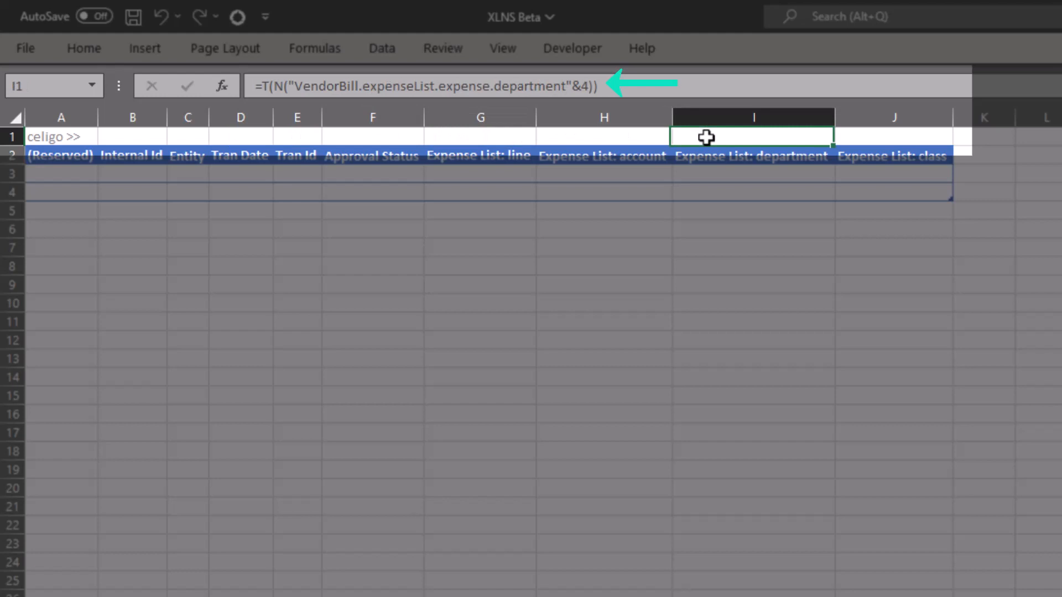
click(894, 135)
click(812, 136)
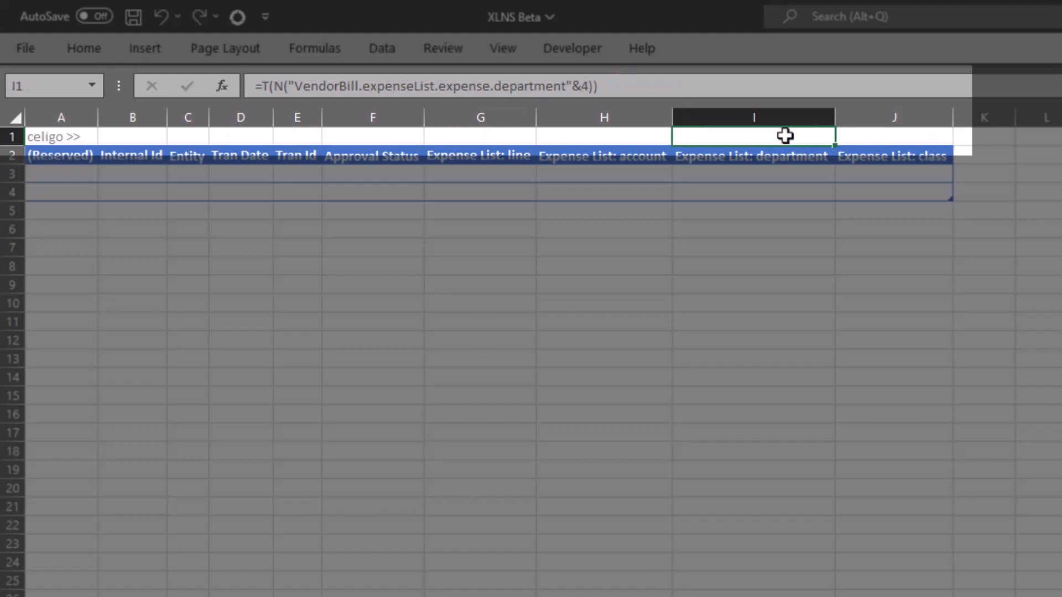
click(640, 135)
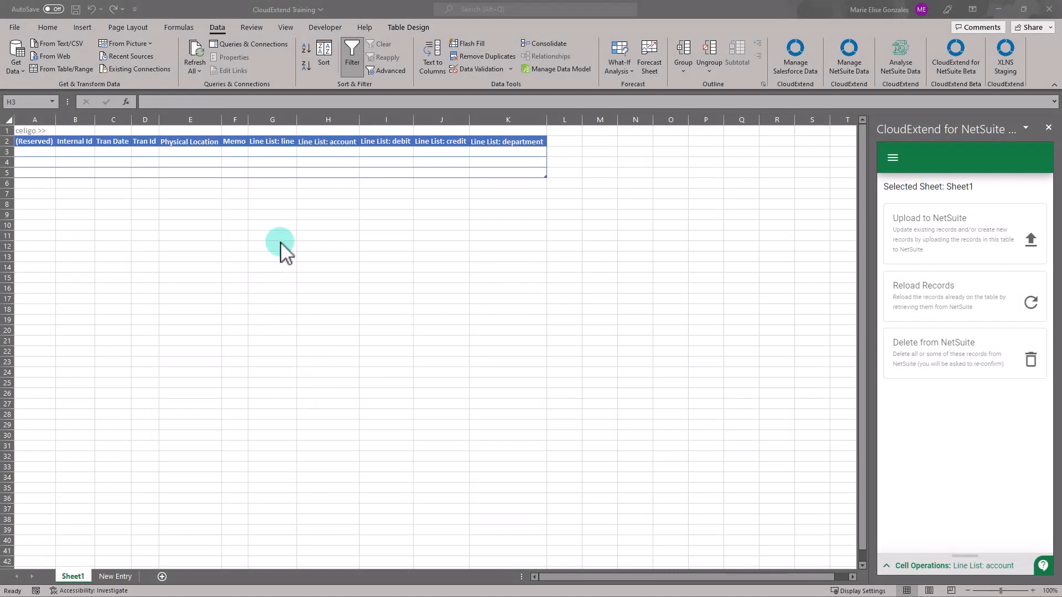
Expand Cell Operations for the Line List: account cell H3 and search its picklist values for "income"
click(329, 152)
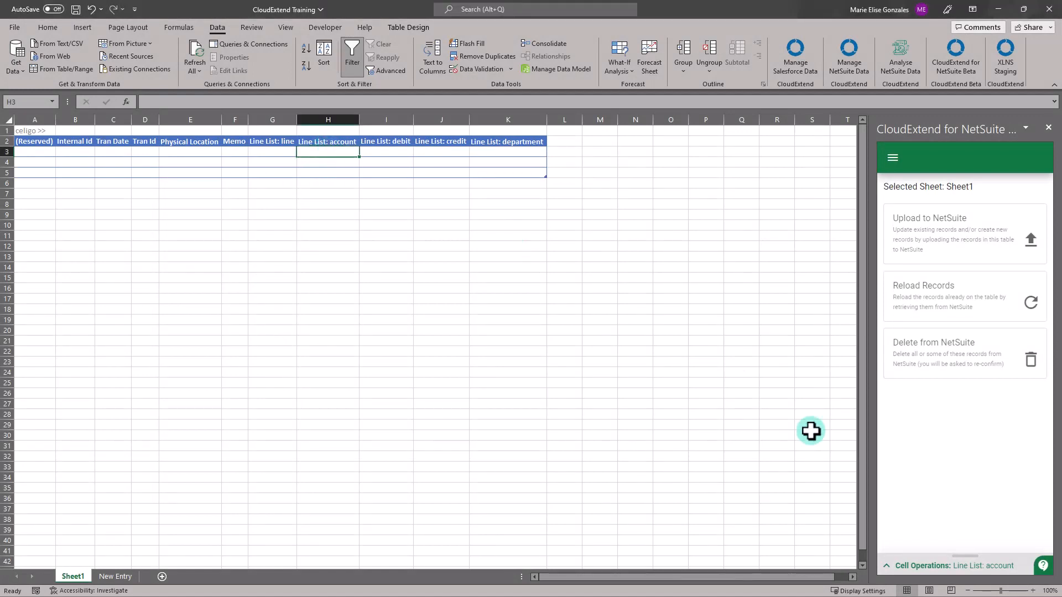
drag(961, 556, 904, 228)
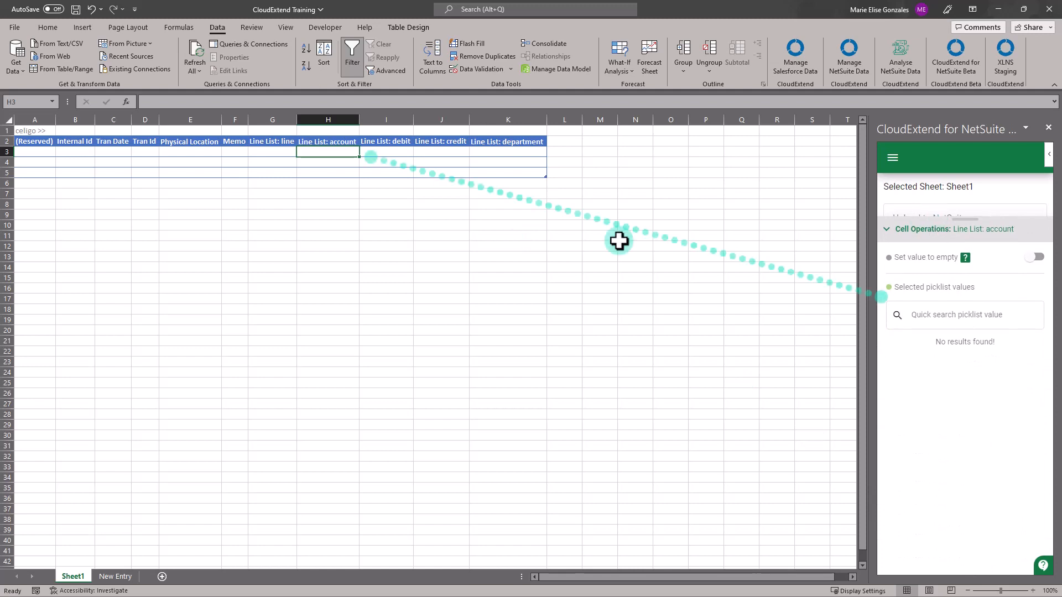
click(343, 161)
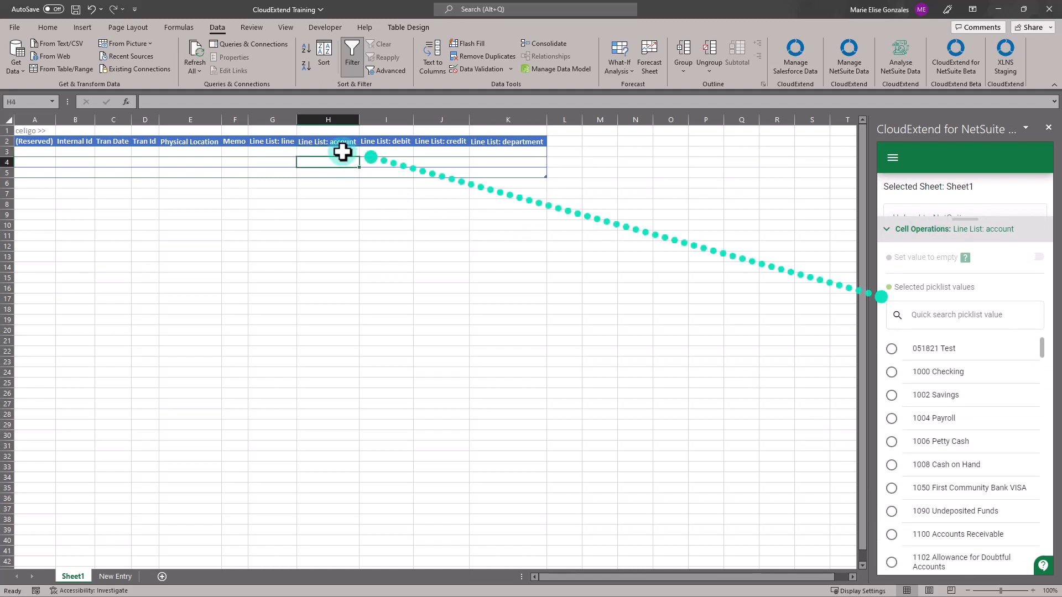
click(344, 151)
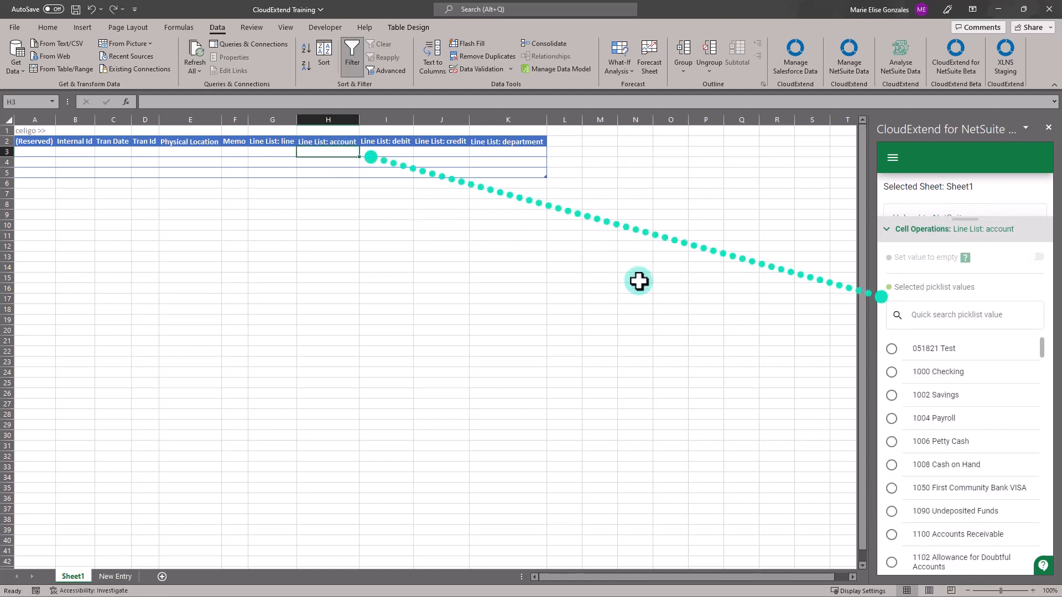
click(966, 306)
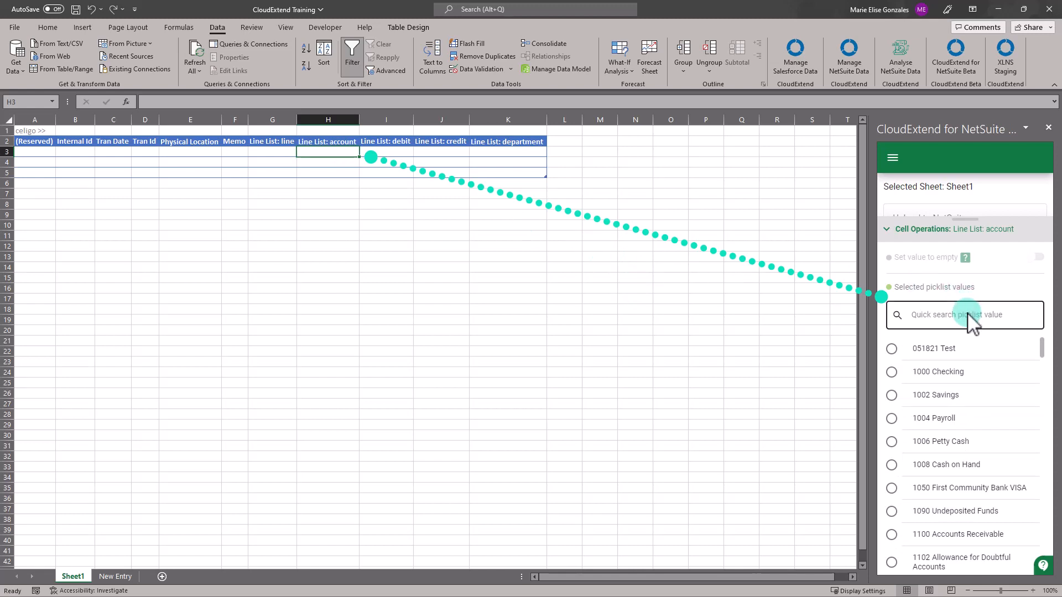
click(966, 314)
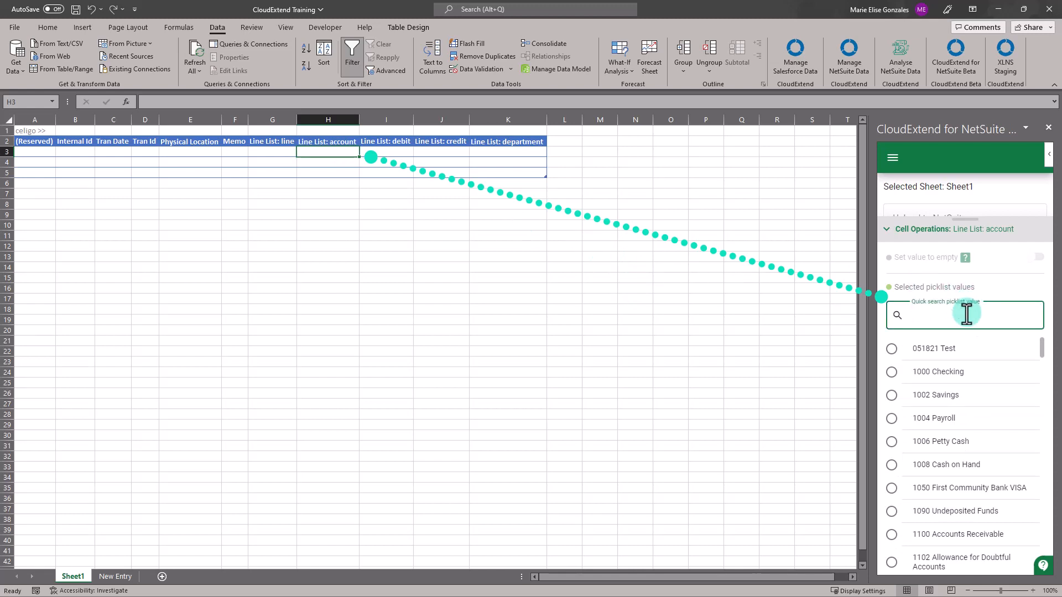
text(income)
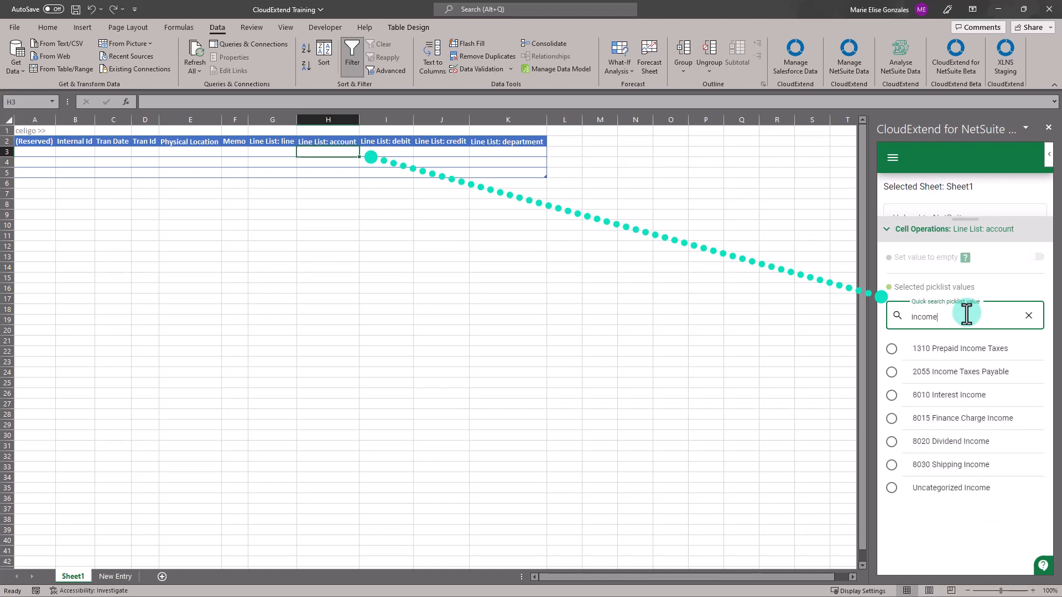
Enter 8010 as the Line List: account value in cell H3 and reselect the cell
click(333, 153)
text(8010)
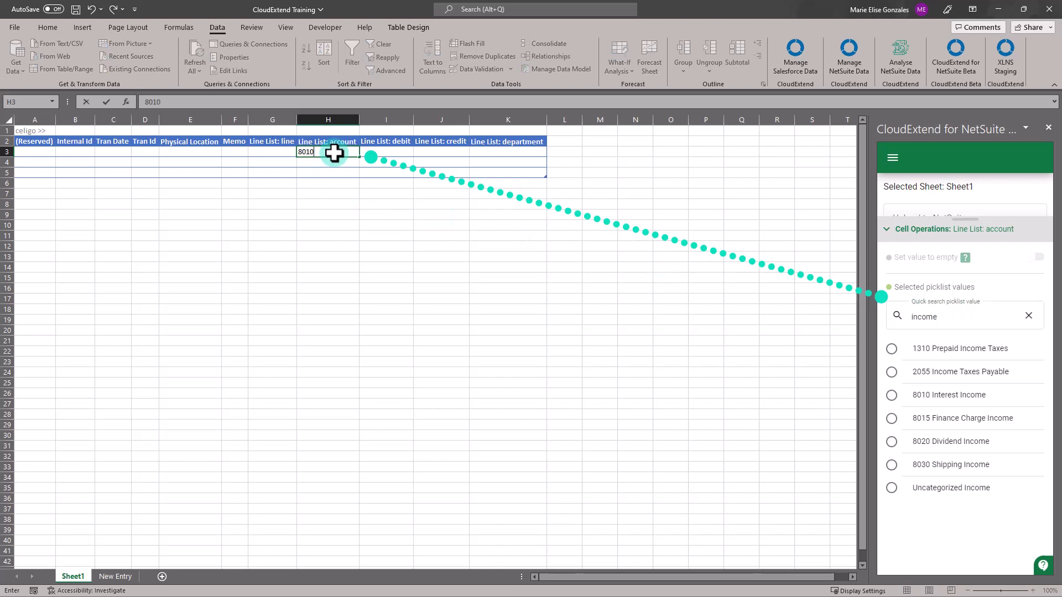
key(Tab)
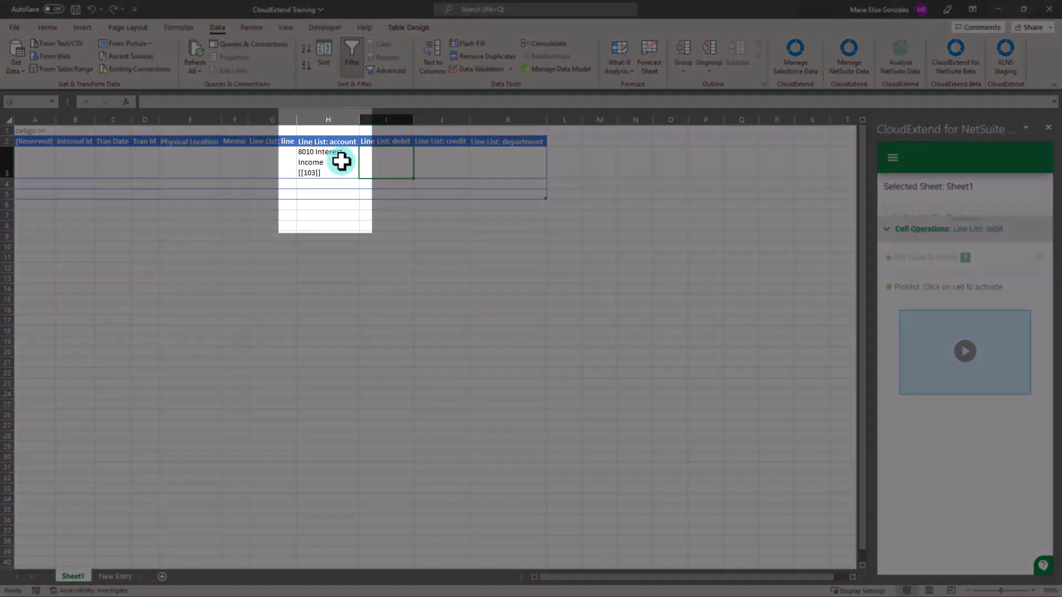
click(340, 162)
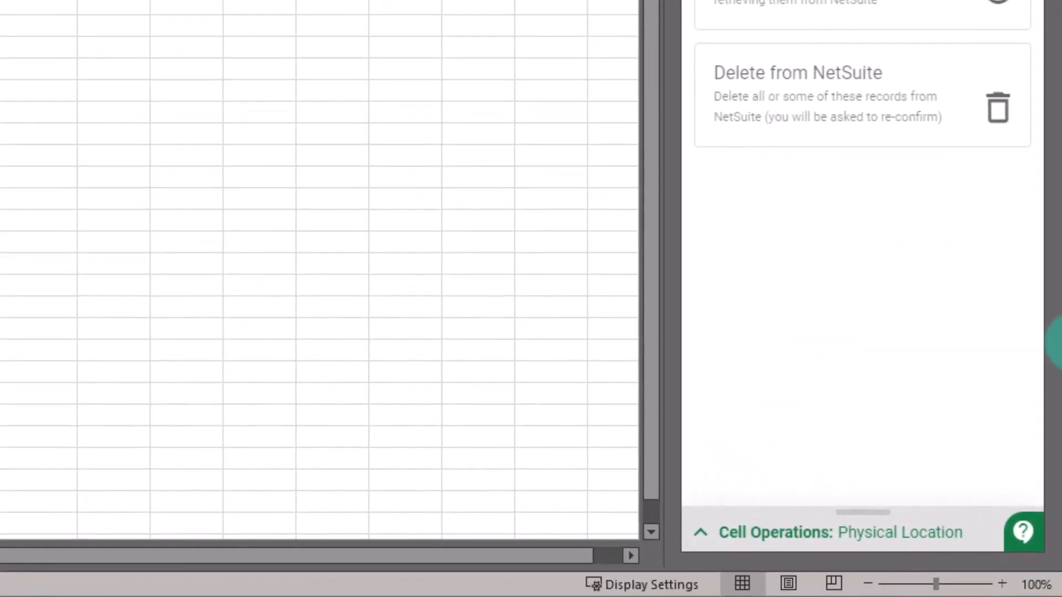
Expand Cell Operations for the Physical Location cell, collapse it, and expand it again to view the picklist values
drag(868, 512, 849, 45)
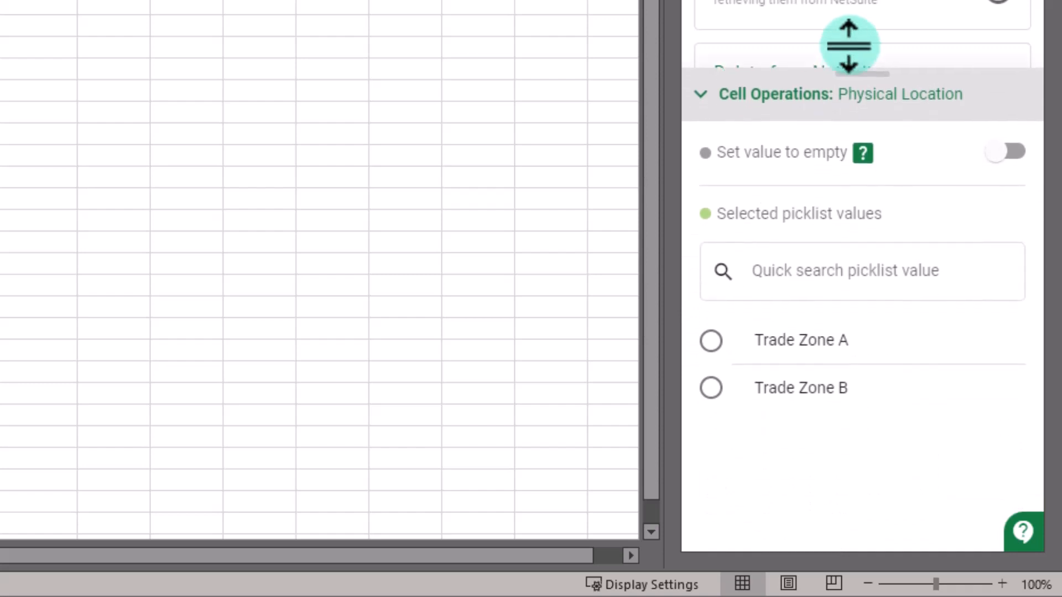
click(702, 93)
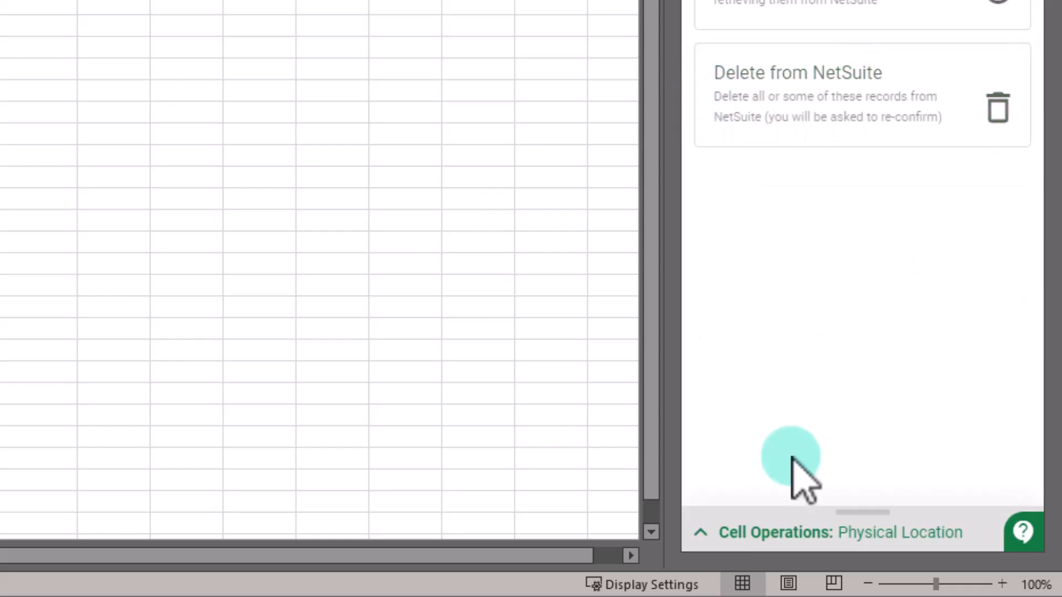
click(706, 532)
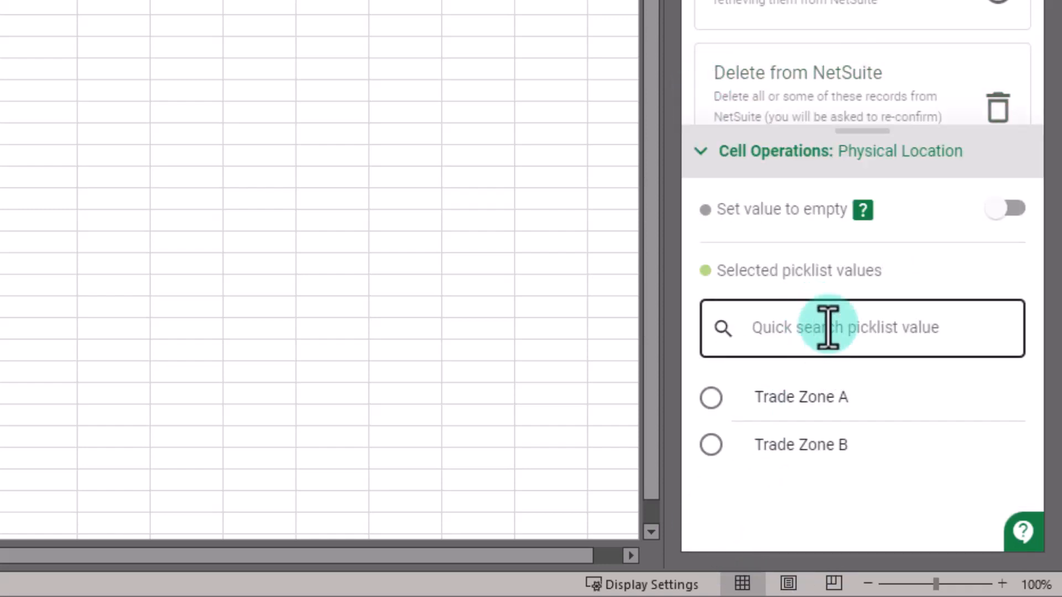
Switch the Set value to empty option on and back off for the Physical Location cell
click(1003, 209)
click(1003, 209)
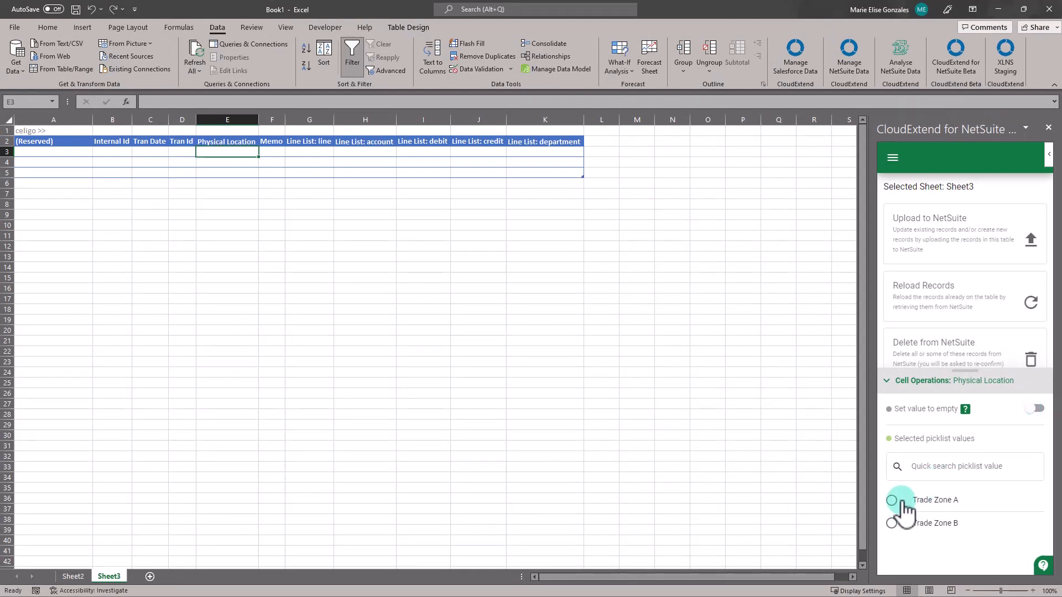
Enter 1000 as the Line List: account value in cell H3 and reselect that cell
click(375, 153)
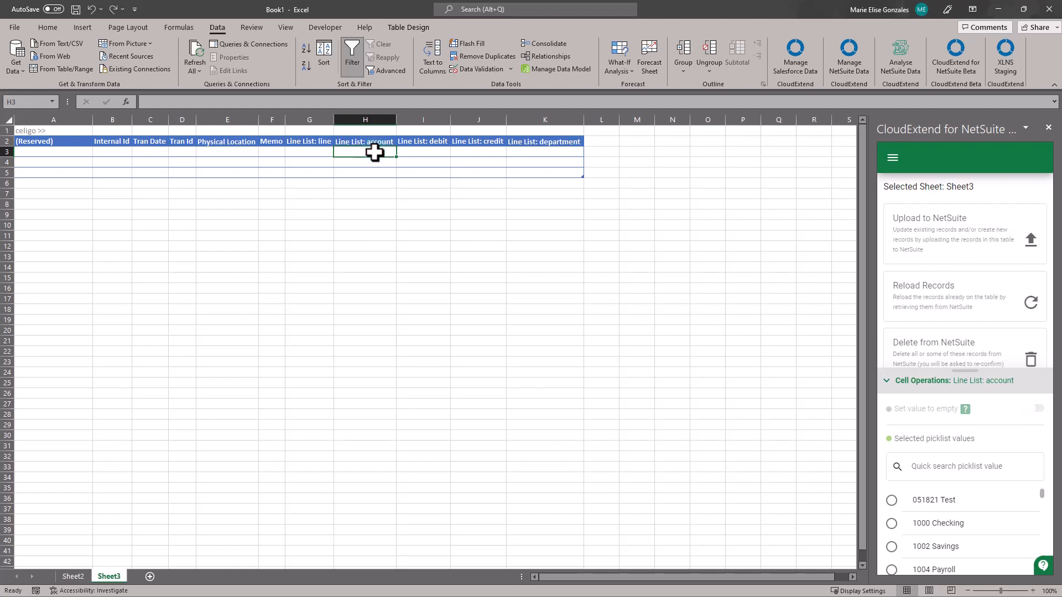
text(1000)
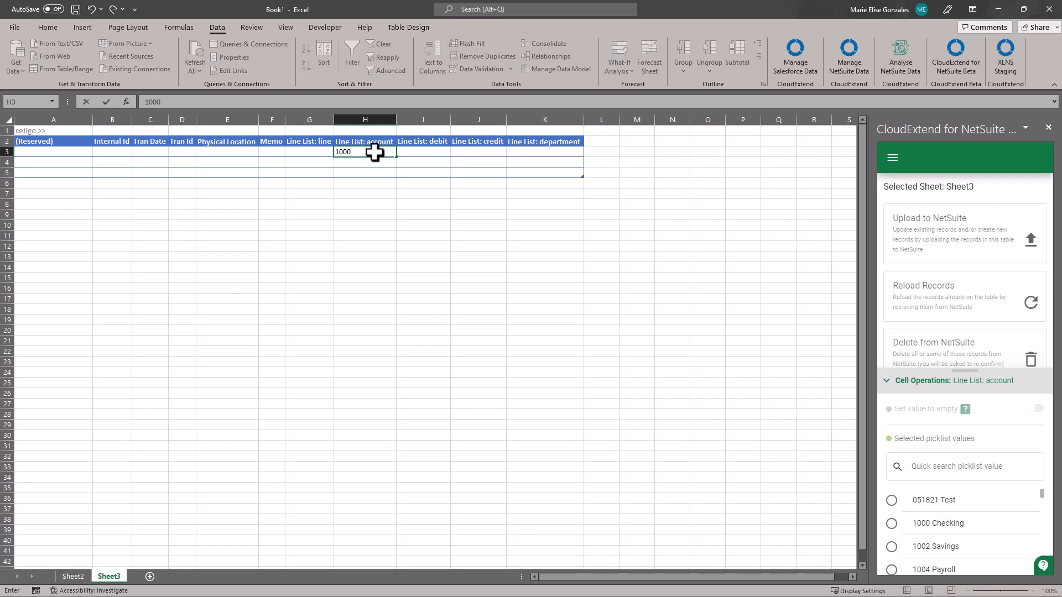
key(Tab)
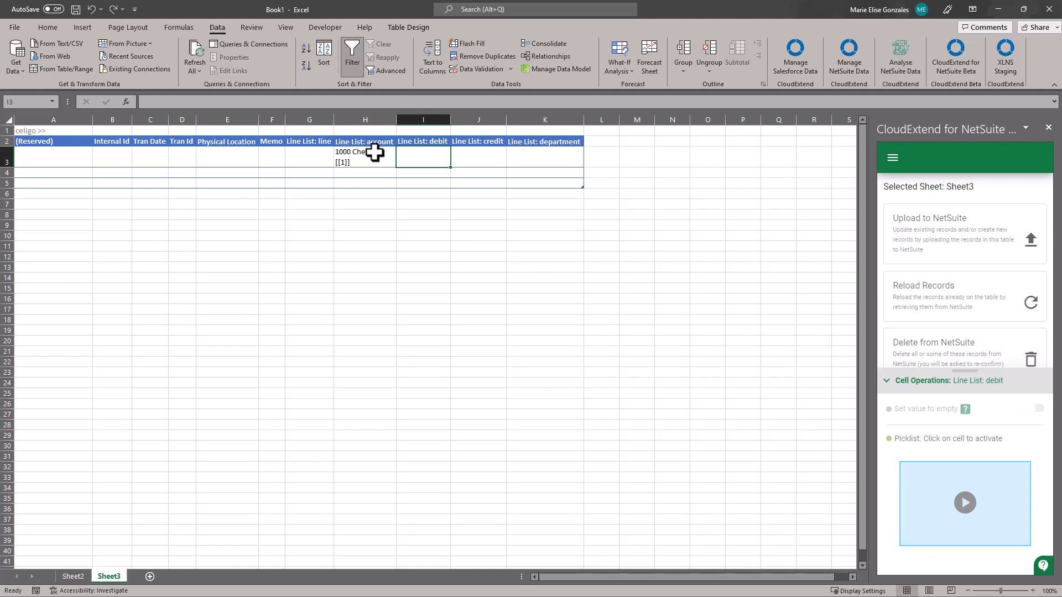
click(375, 154)
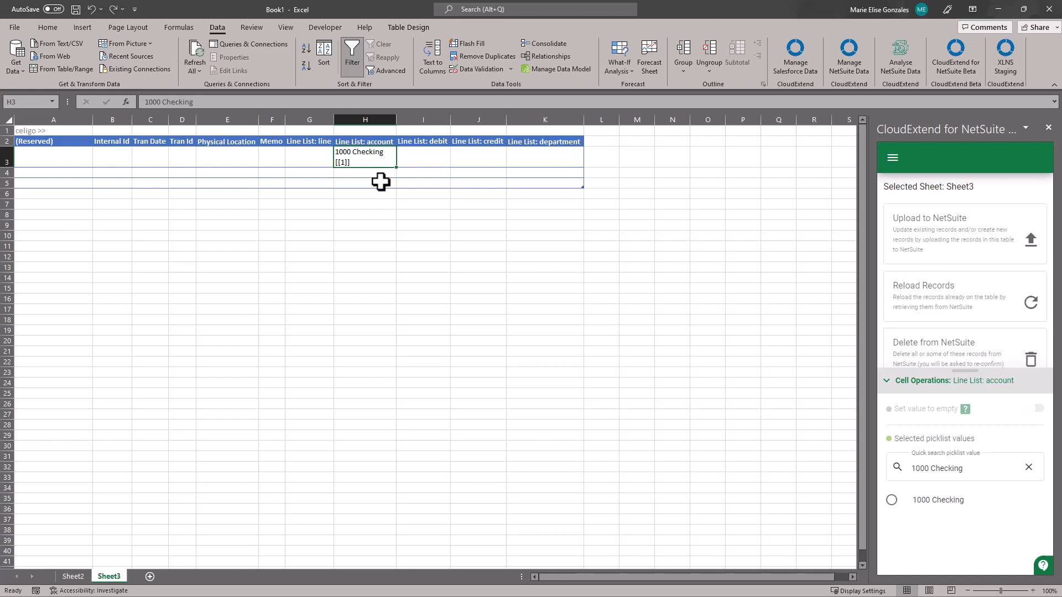
Enter "income" as the Line List: account value in cell H3, and clear the cell's contents
text(income)
key(Return)
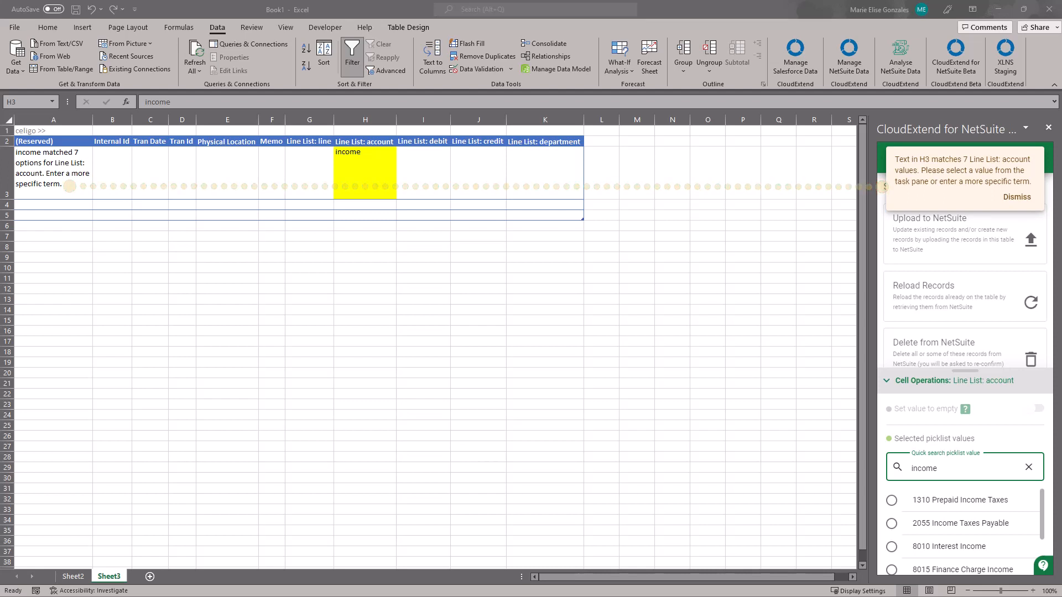
click(355, 186)
key(BackSpace)
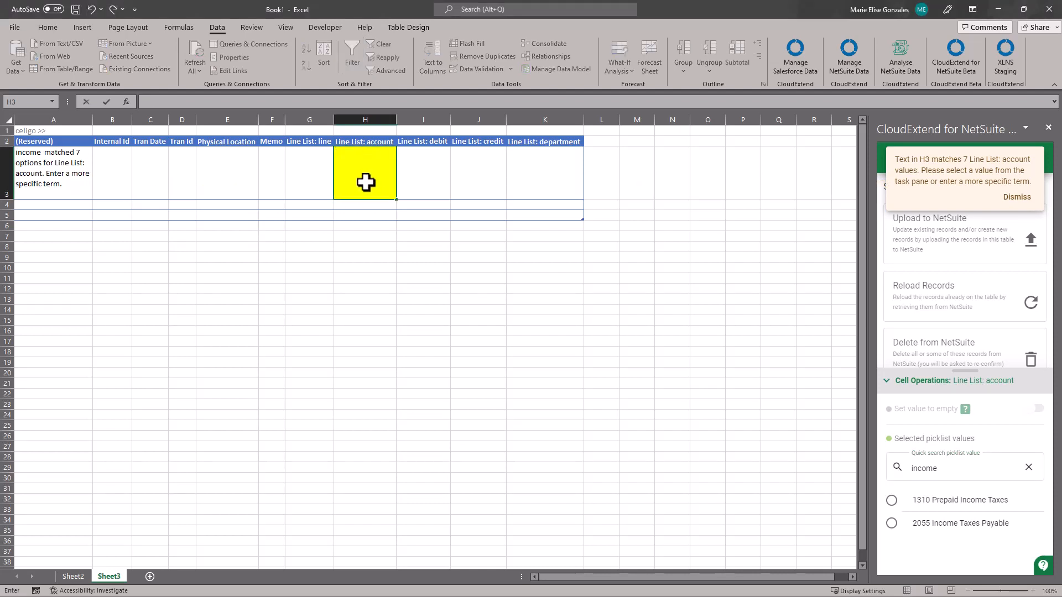
key(Tab)
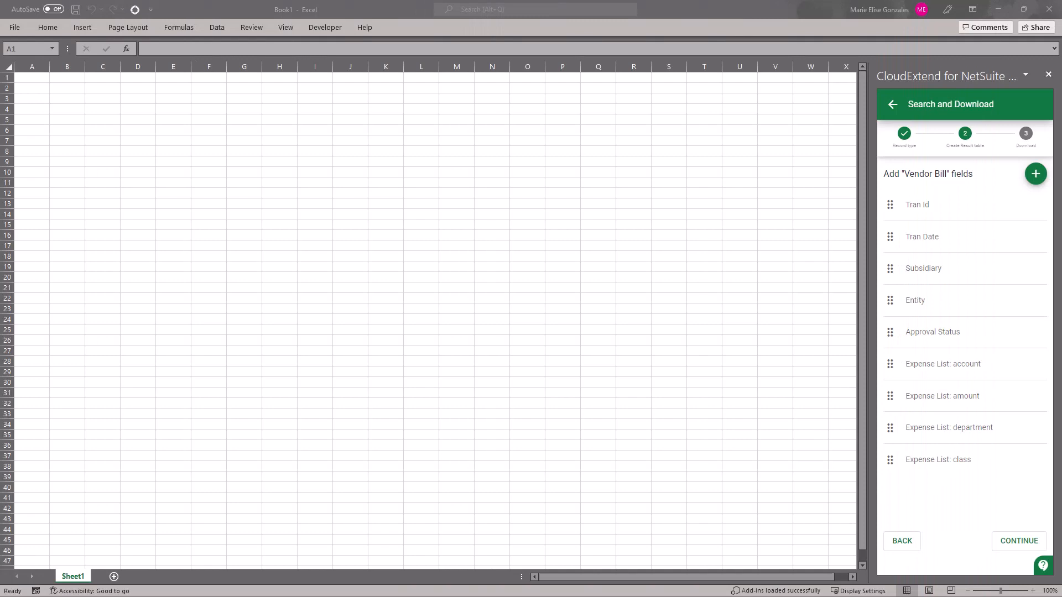
Create the Vendor Bill result table with the chosen fields and start a new download filter using rules
click(1019, 541)
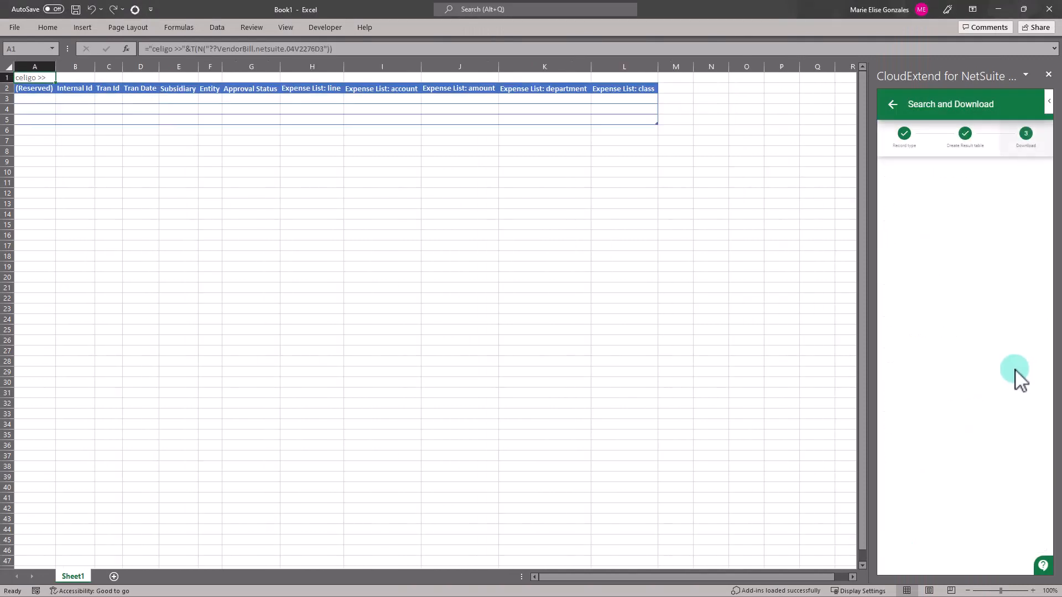
click(1028, 211)
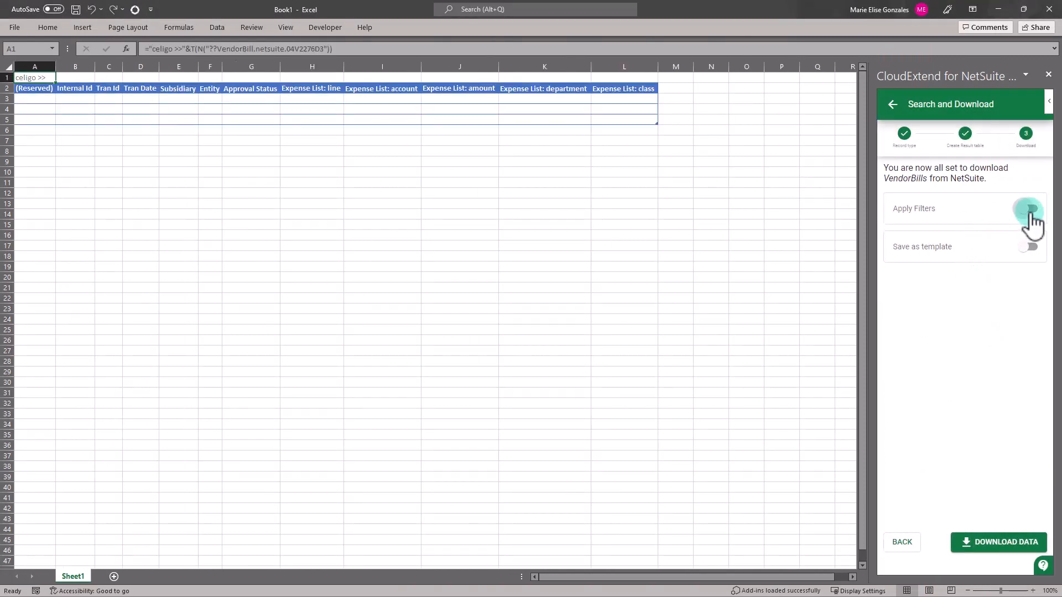
click(973, 368)
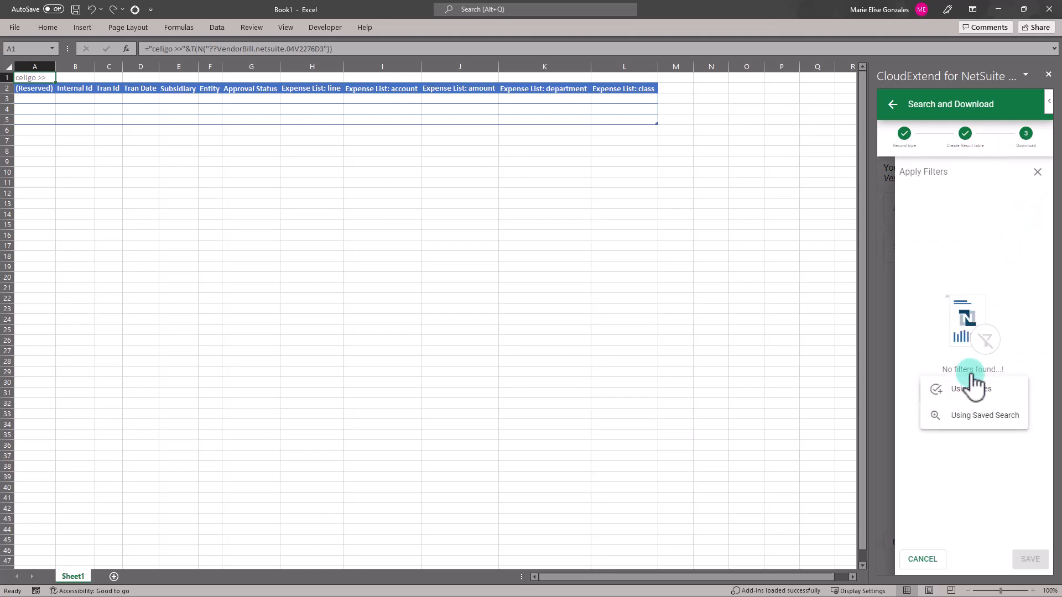
click(974, 388)
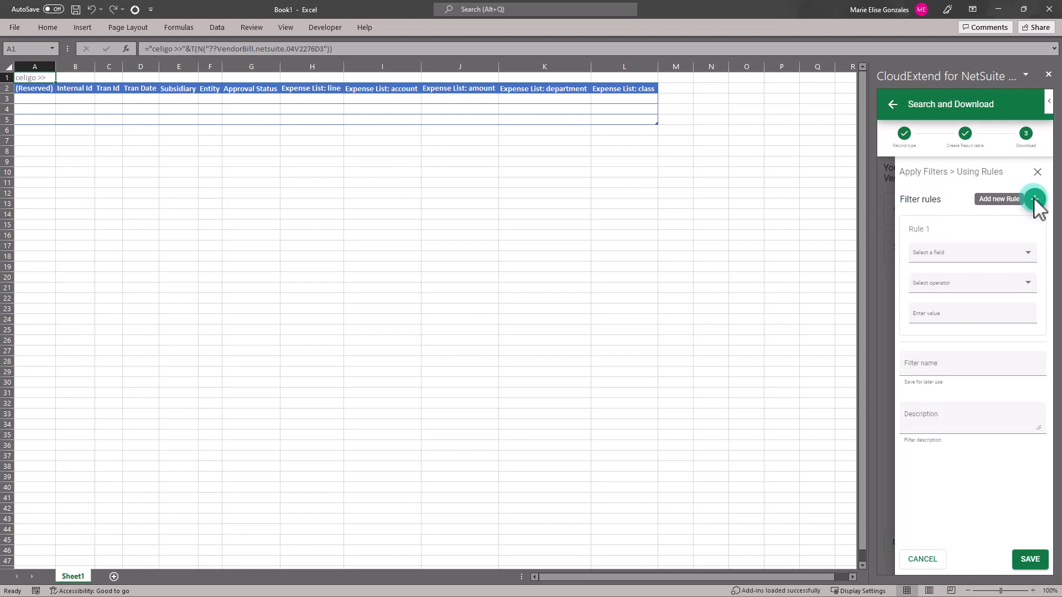
Define the filter rule Date Created on or after 8/1/2022 and save the filter as "Aug Pull"
click(1007, 252)
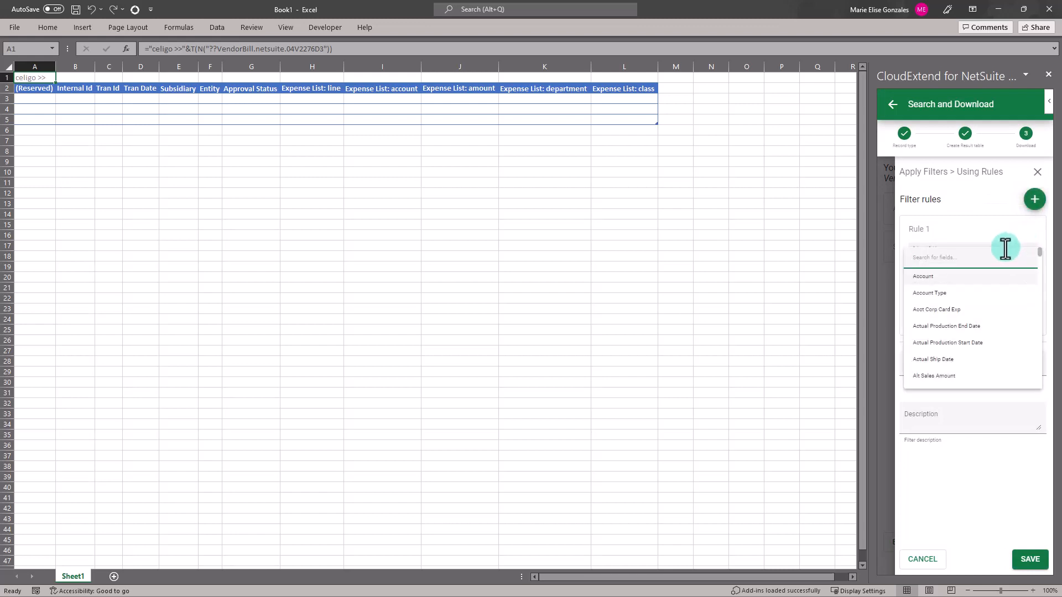
click(964, 285)
click(947, 373)
click(1026, 313)
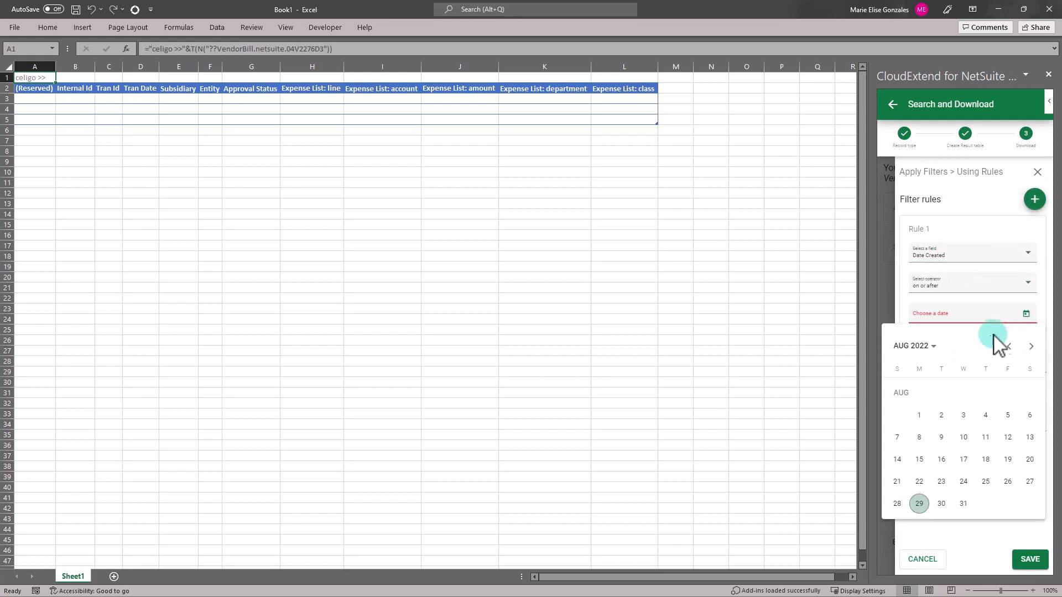
click(918, 416)
click(969, 364)
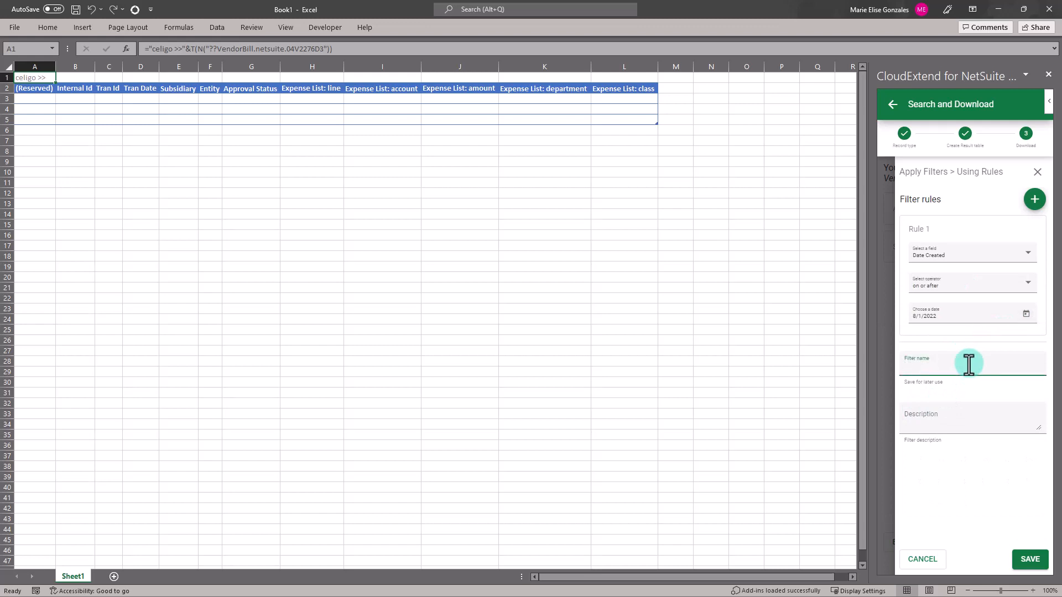
click(1030, 559)
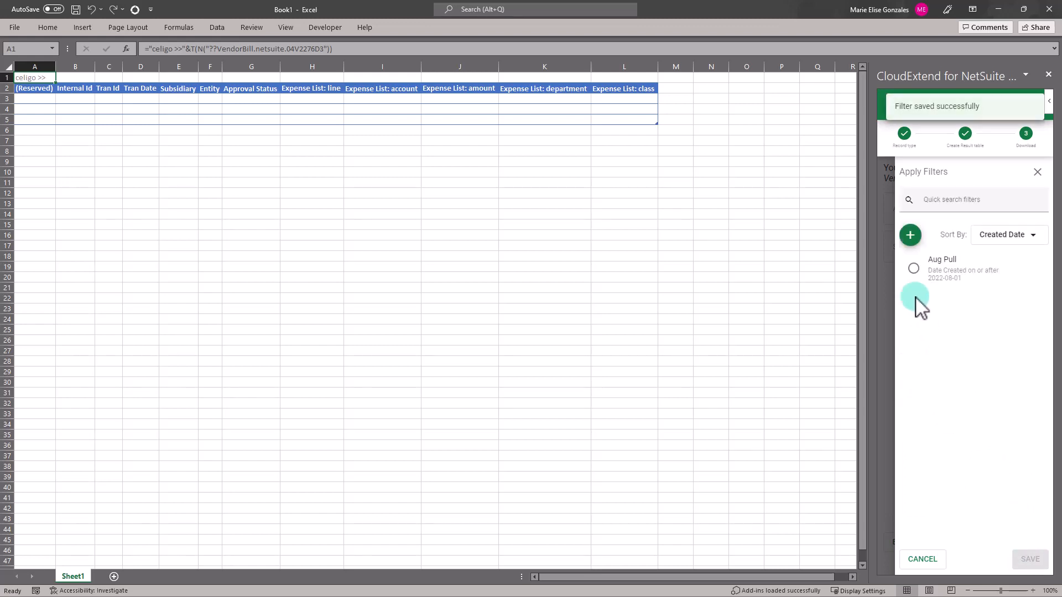
Apply the Aug Pull filter and download the vendor bills from NetSuite
click(914, 268)
click(1040, 559)
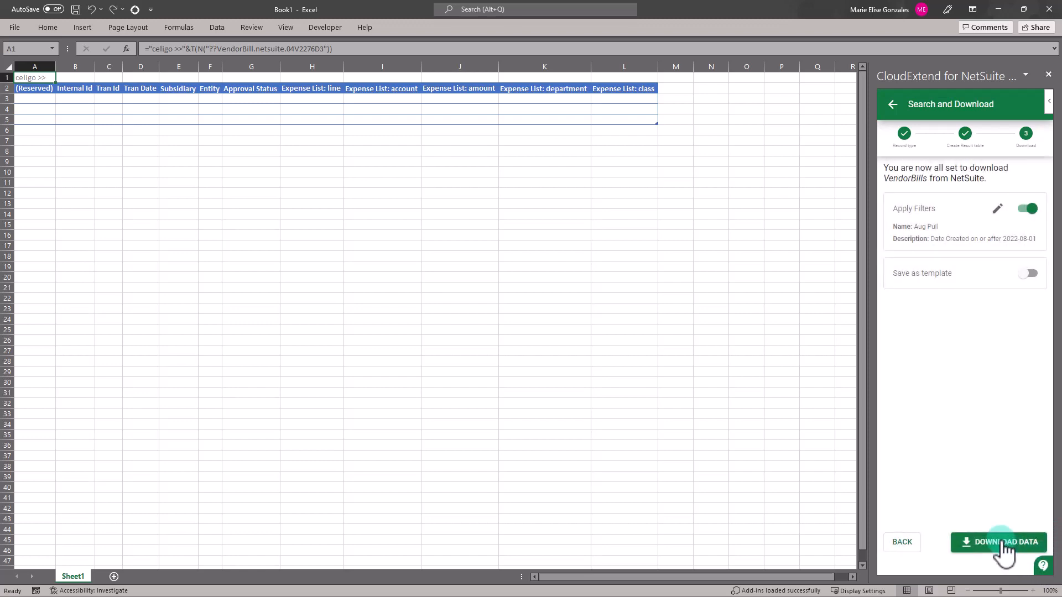
click(1004, 555)
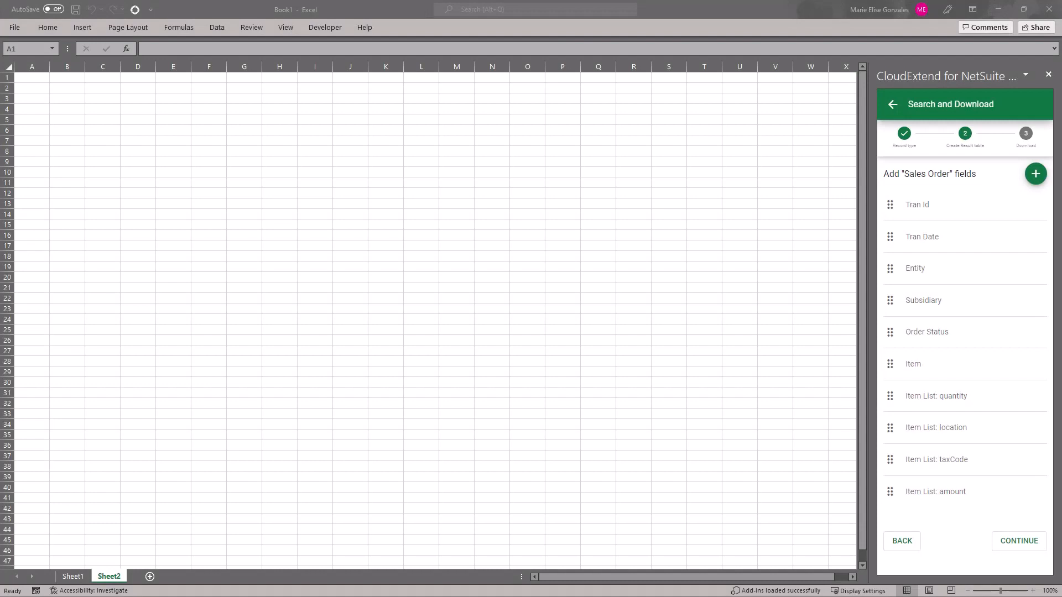
Create the Sales Order result table on Sheet2 and start a new download filter using a saved search
click(1019, 545)
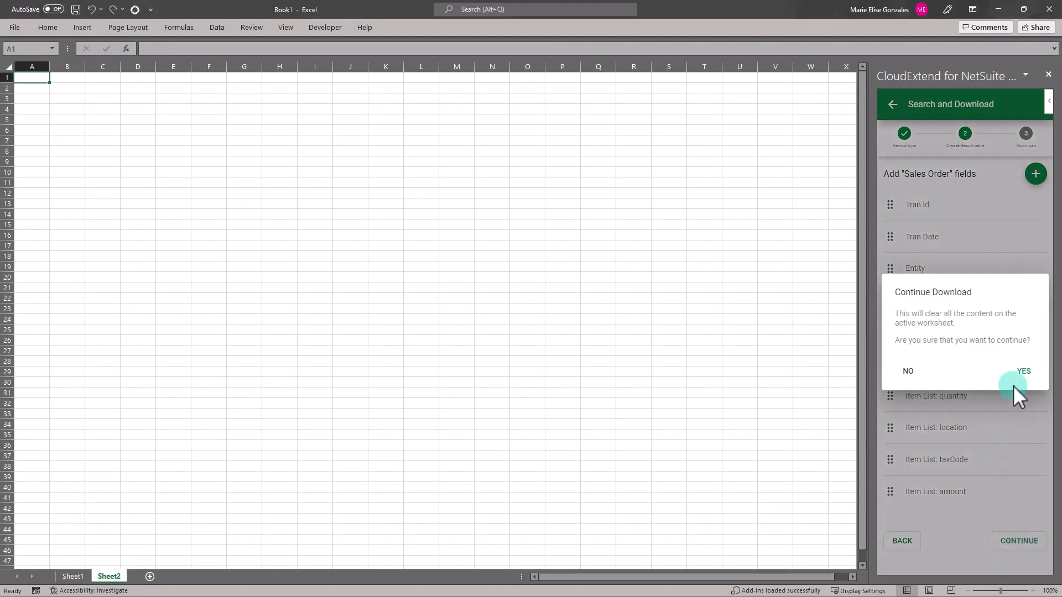
click(1021, 372)
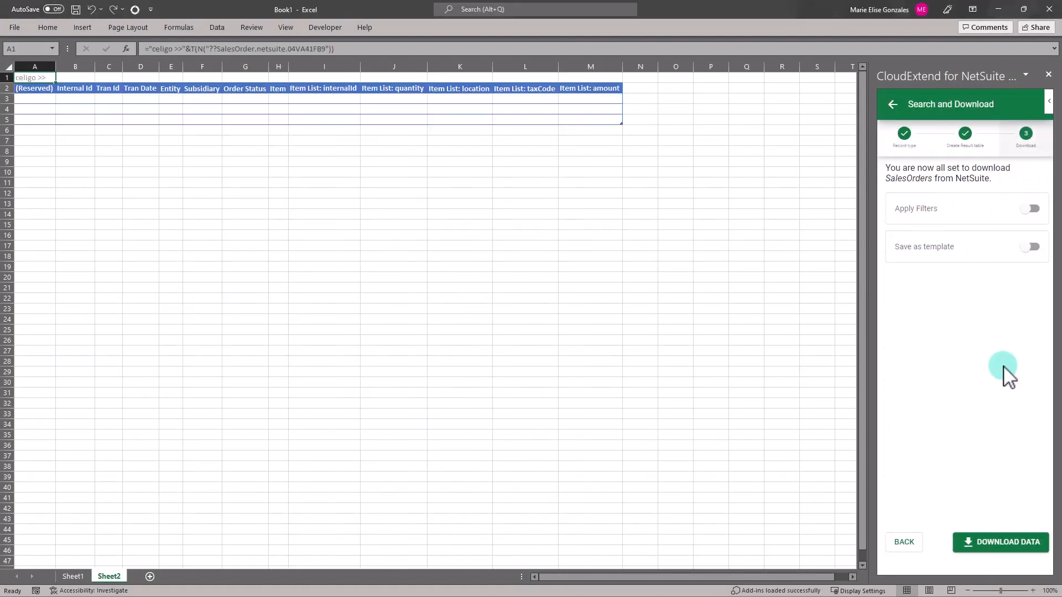
click(966, 374)
click(1029, 209)
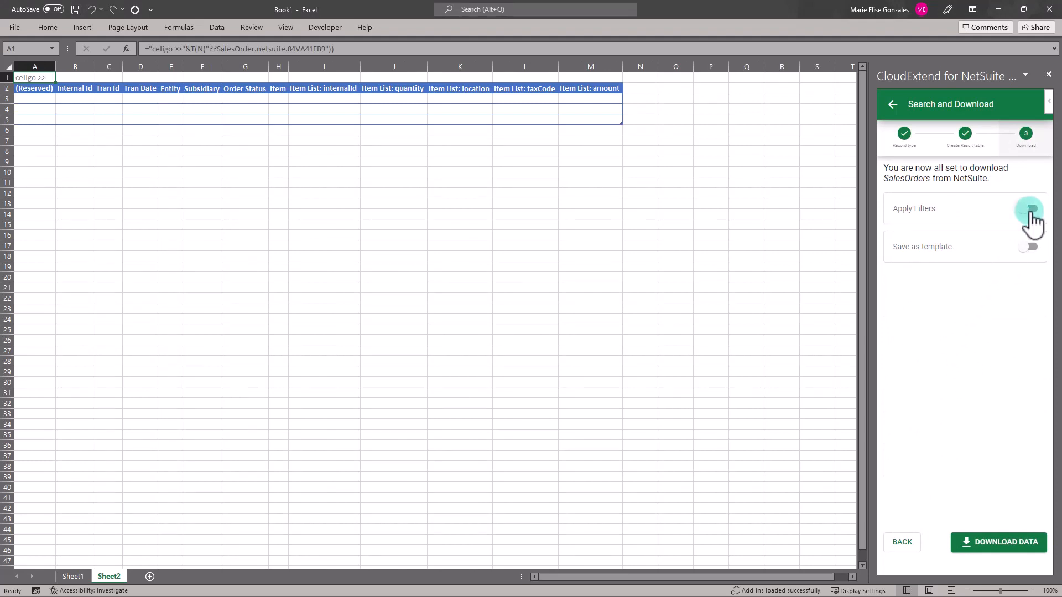
click(973, 391)
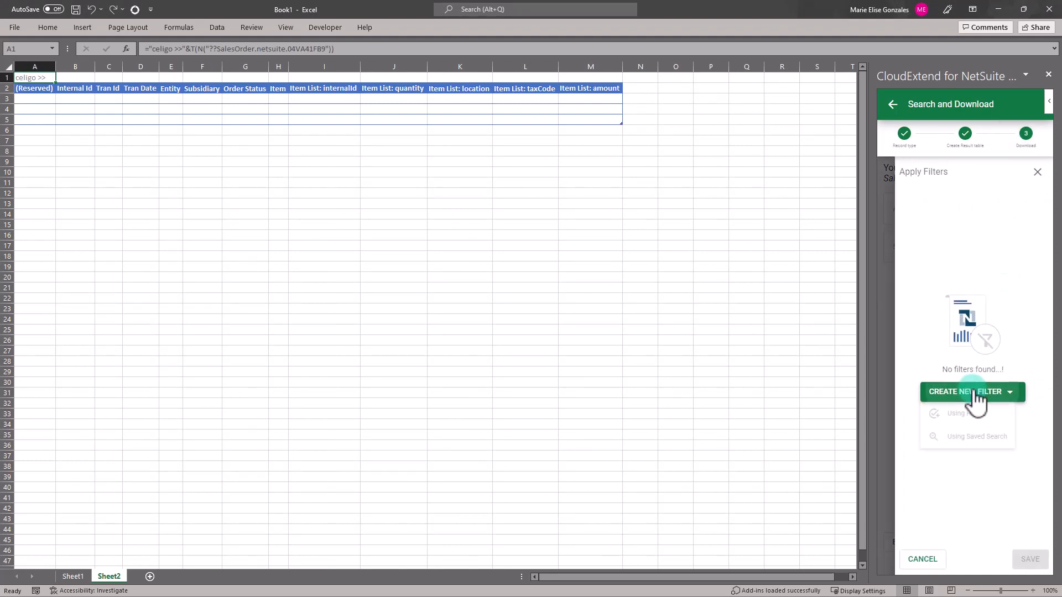
click(978, 438)
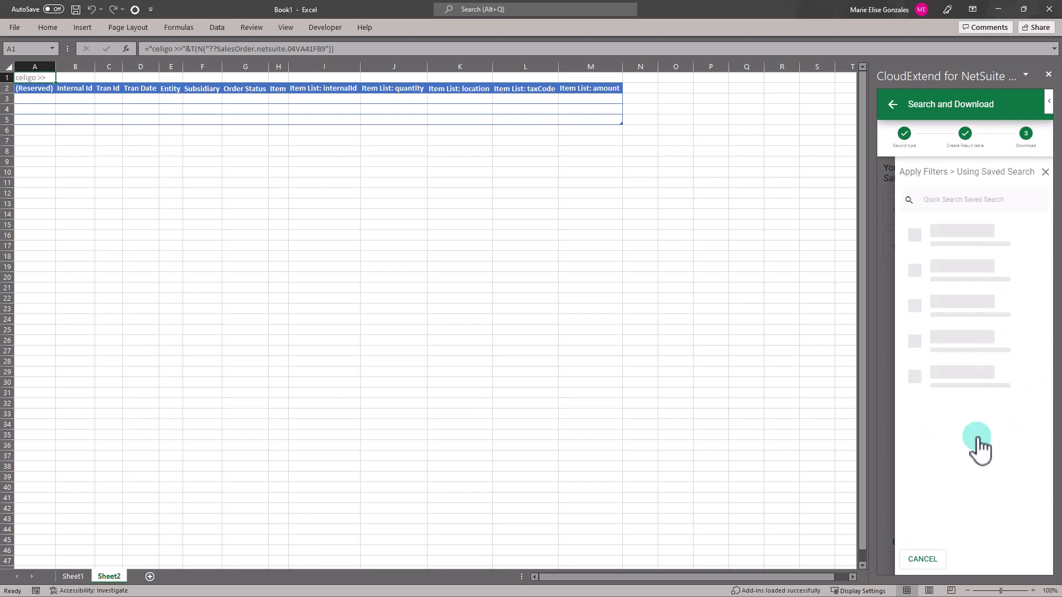
Search the saved searches for "pull" and choose the Sales Orders Data Pull search for the filter
click(998, 211)
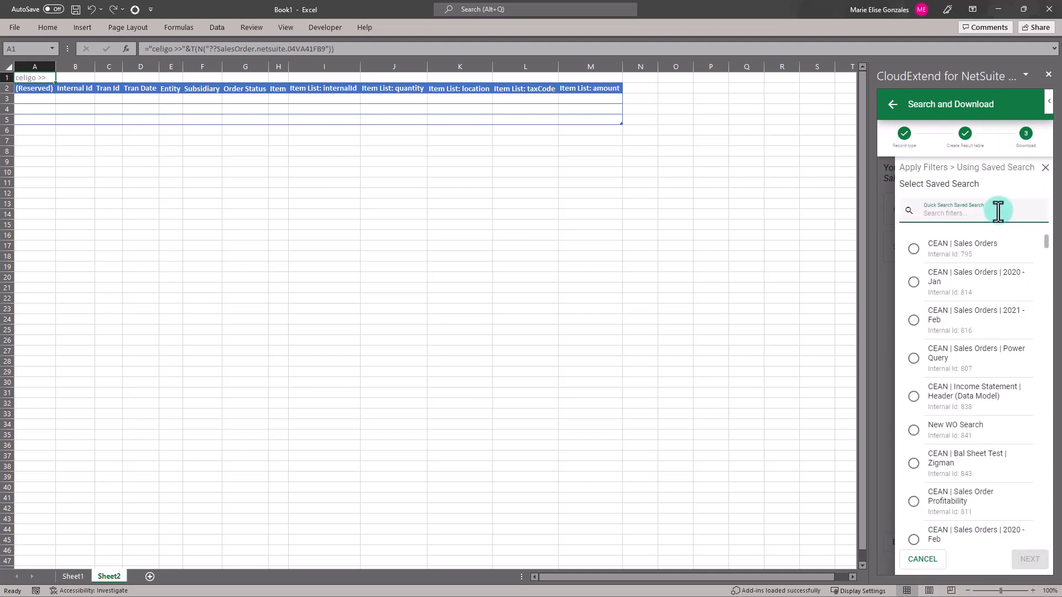
text(pull)
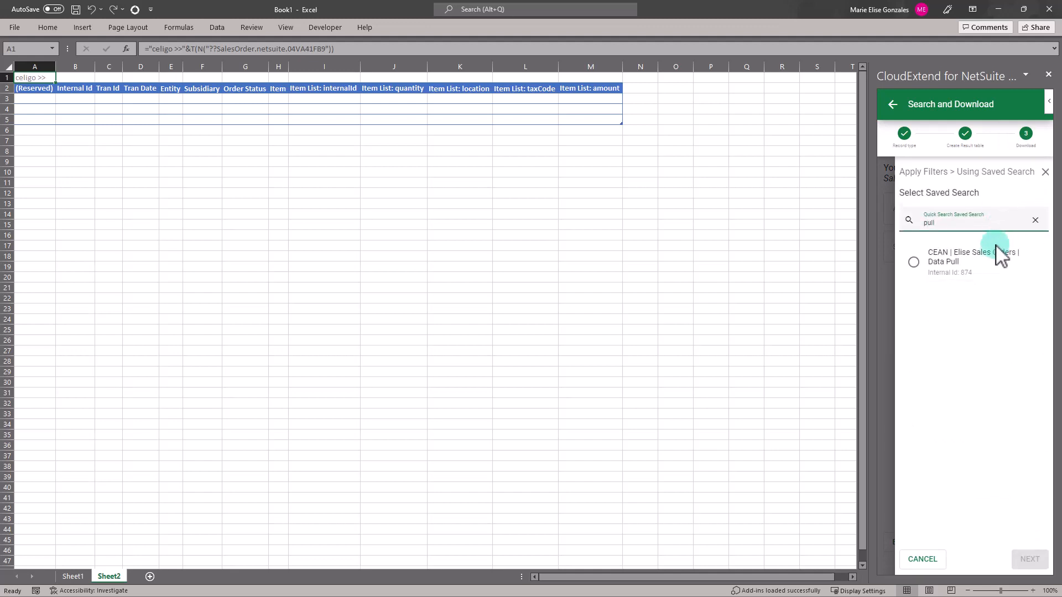
click(996, 248)
click(1029, 559)
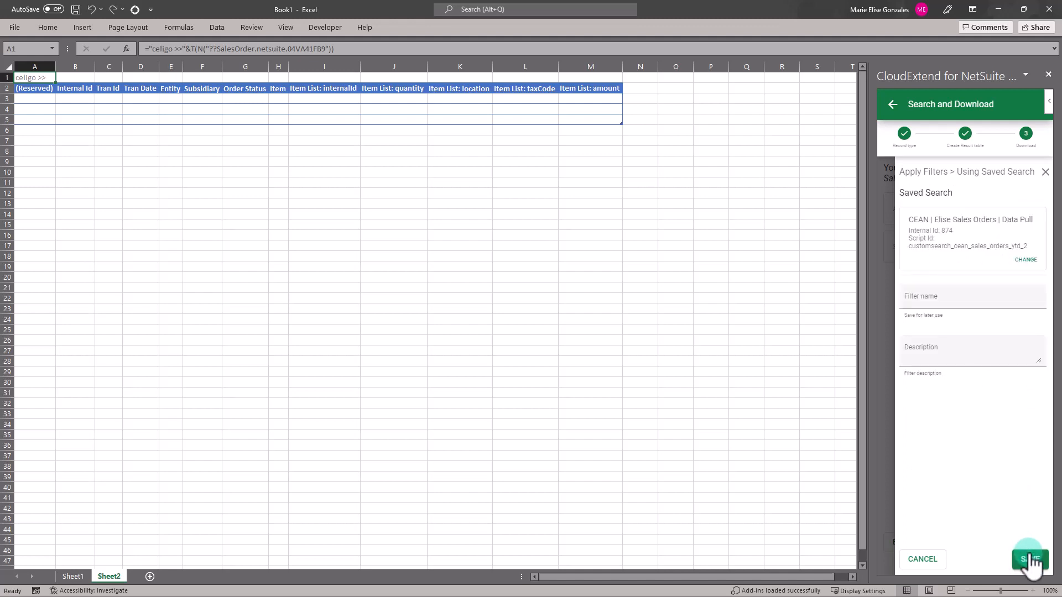
Save the saved-search filter as "Sales Order Data Pull" and apply it to the sales order download
click(967, 304)
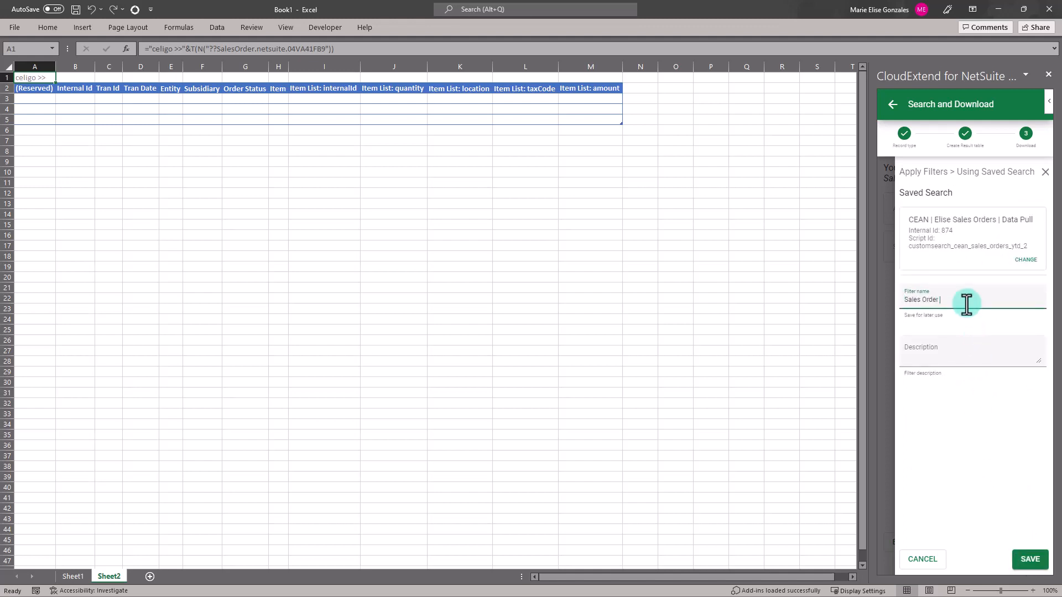
click(920, 278)
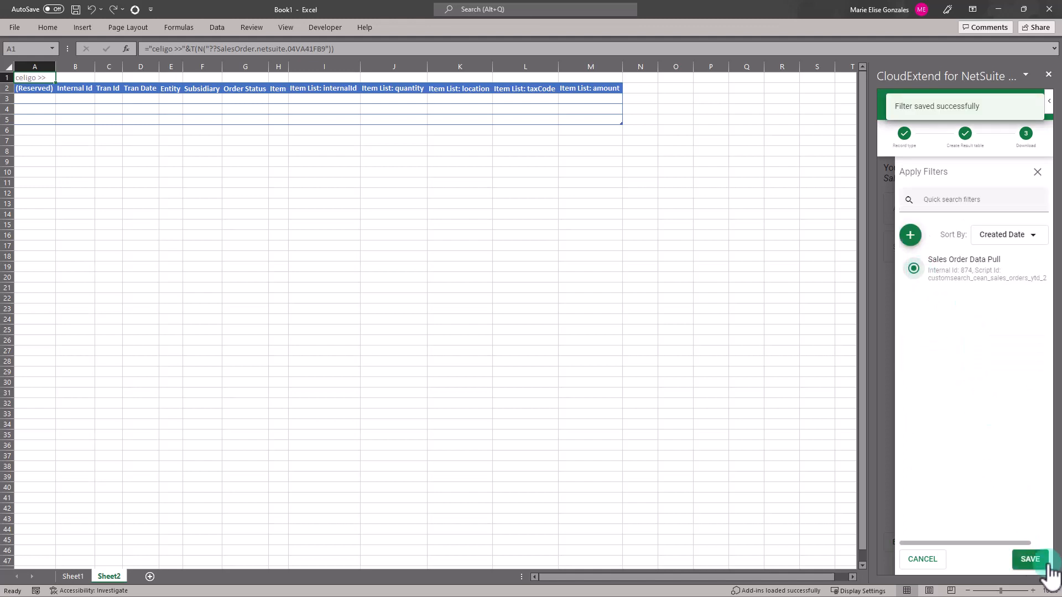
click(1029, 559)
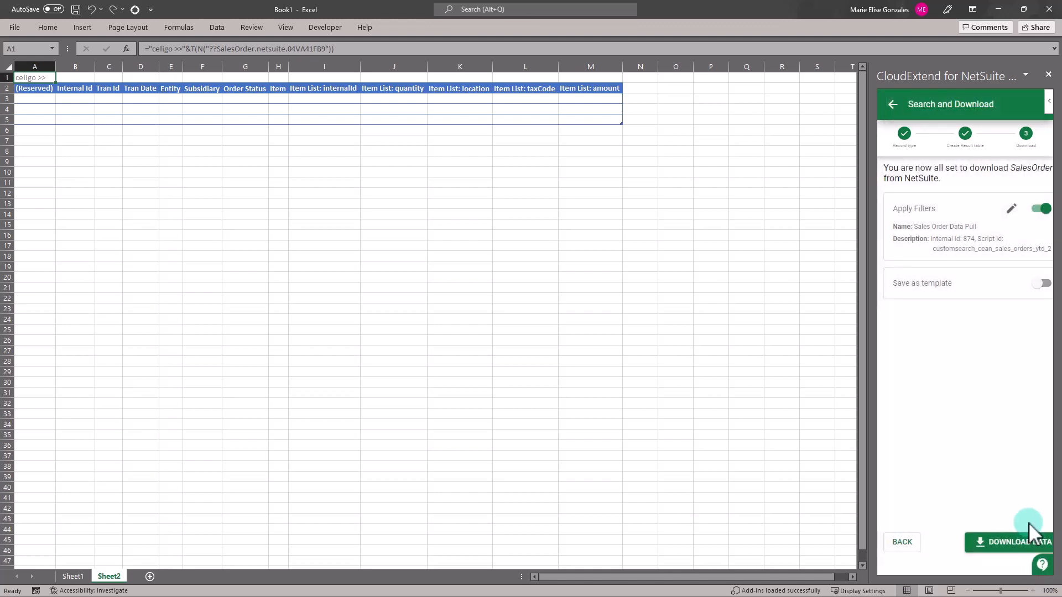
Save the setup as the template "SalesOrder Template (Mon Aug 29 2022)" and download the sales orders
click(1042, 284)
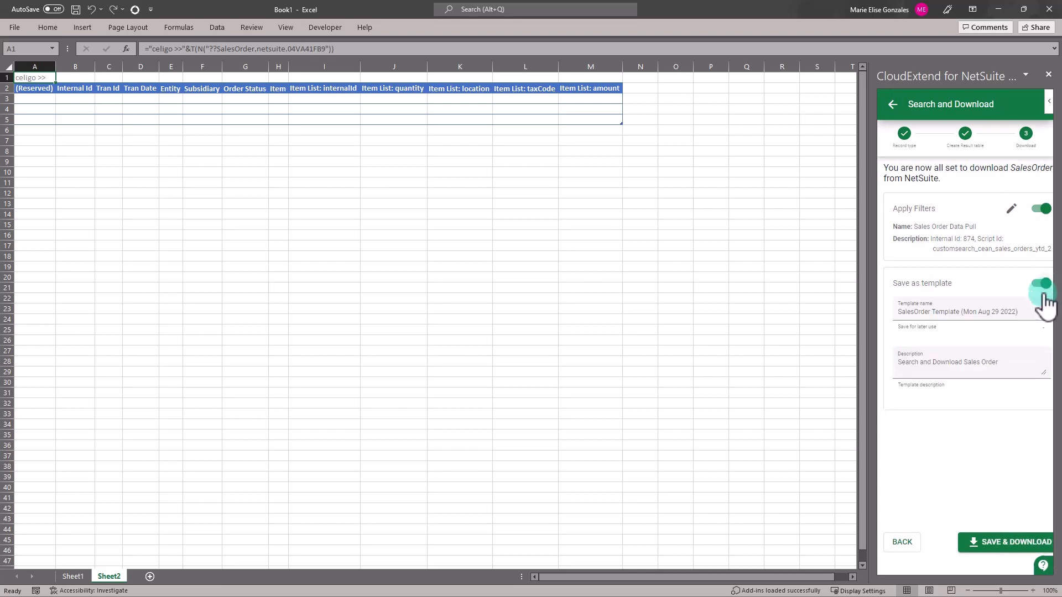
click(1011, 549)
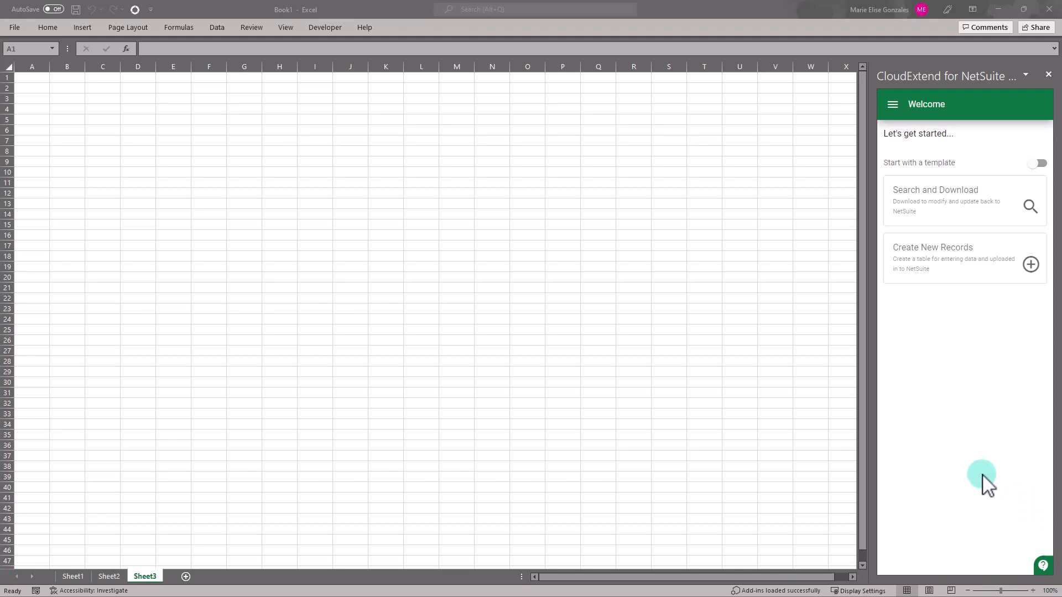
Start a template-based search and download on Sheet3 with "VendorBill Template (Mon Aug 22 2022)", allowing the worksheet's content to be cleared
click(1041, 164)
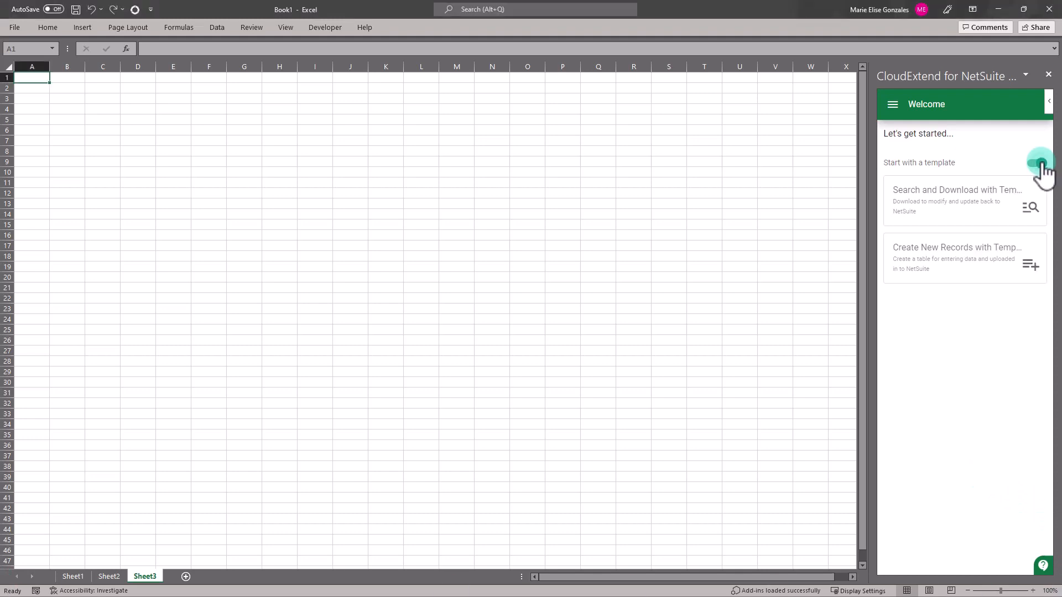
click(1010, 208)
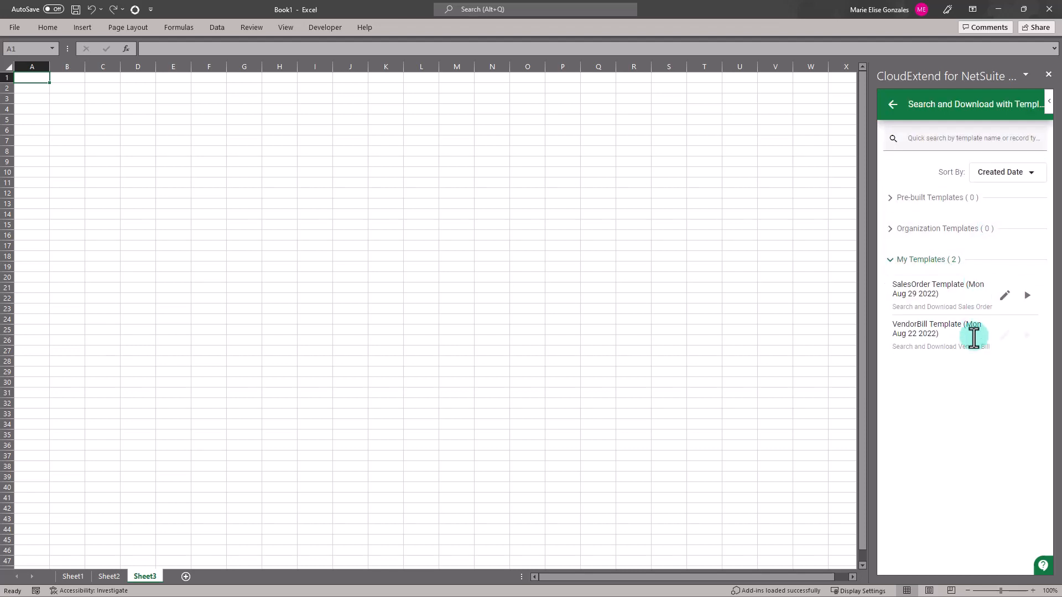
click(1026, 338)
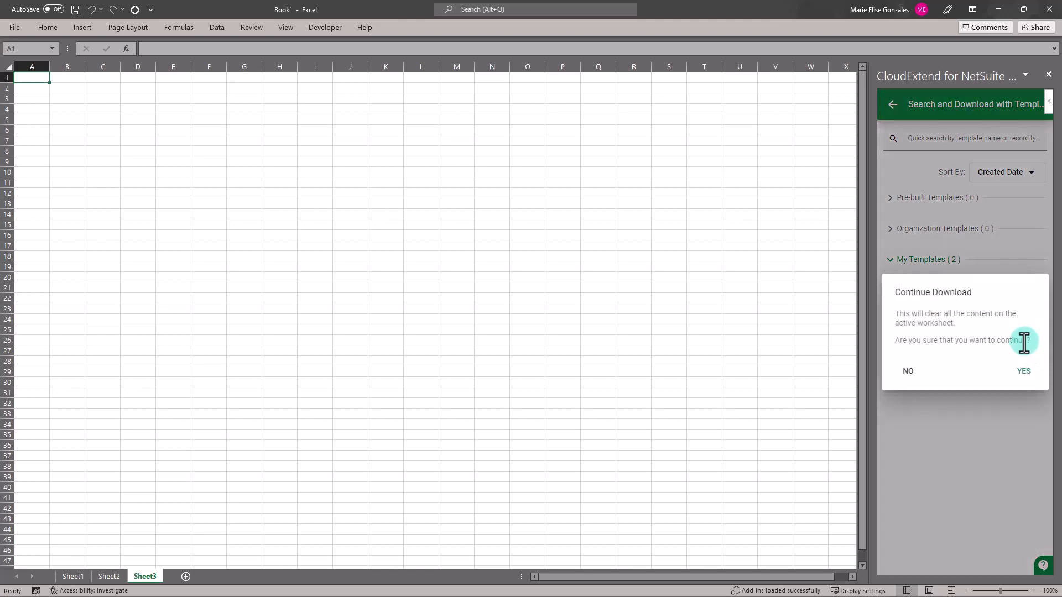
click(1024, 372)
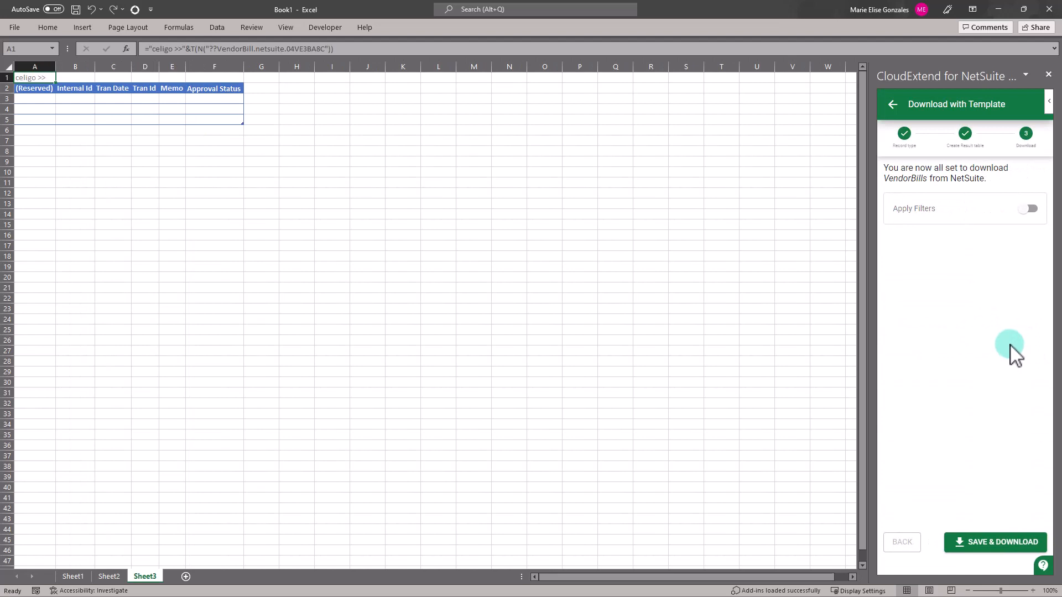
Apply the existing "Aug Pull" filter to the vendor bill template download and download the records
click(1034, 209)
click(915, 270)
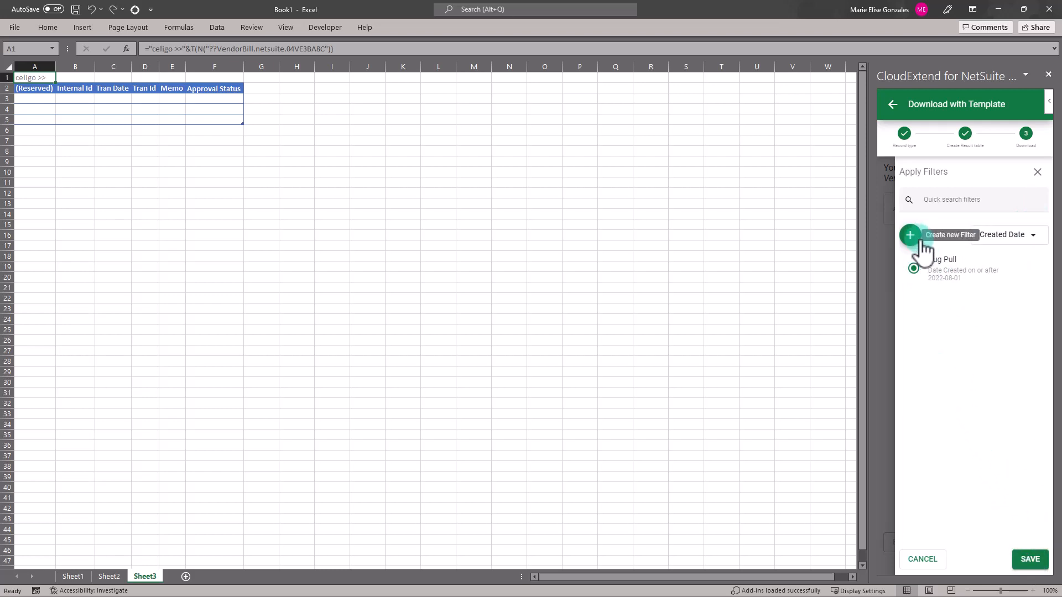
click(1032, 561)
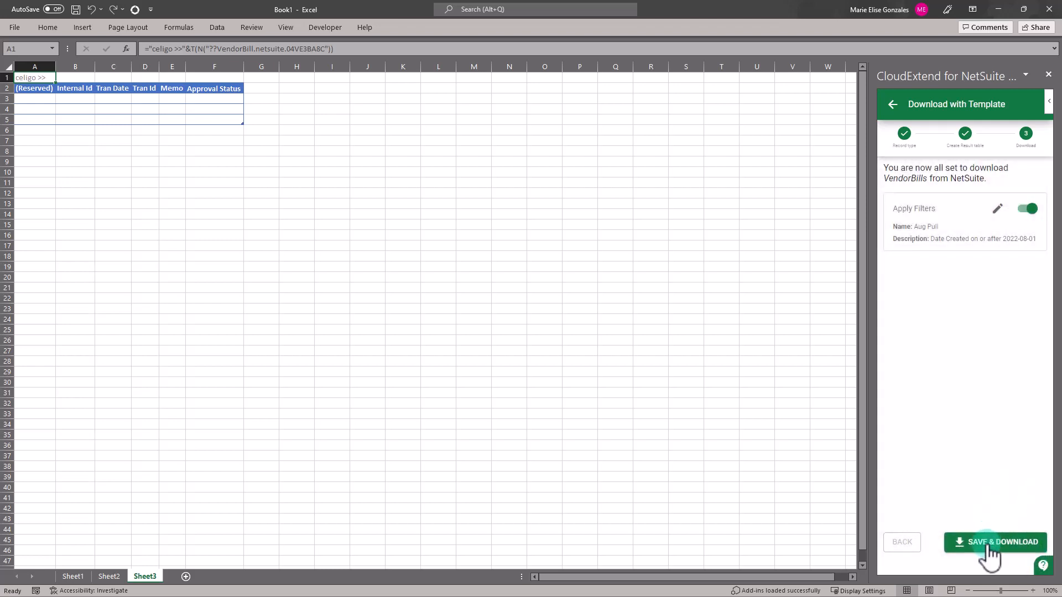
click(989, 559)
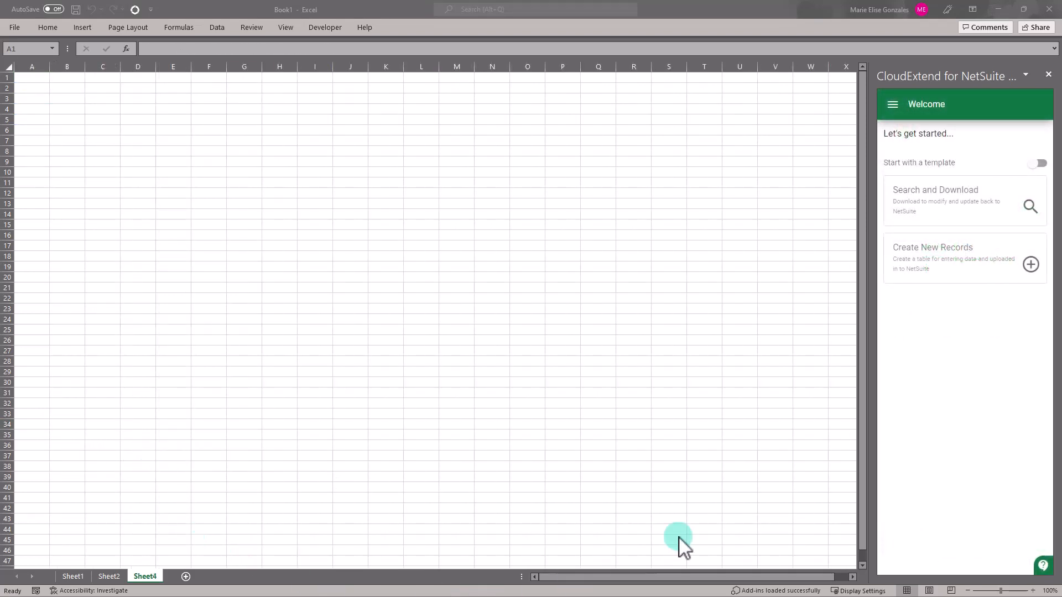
Start a template-based search and download on Sheet4 with "SalesOrder Template (Mon Aug 29 2022)", allowing the worksheet's content to be cleared
click(1041, 163)
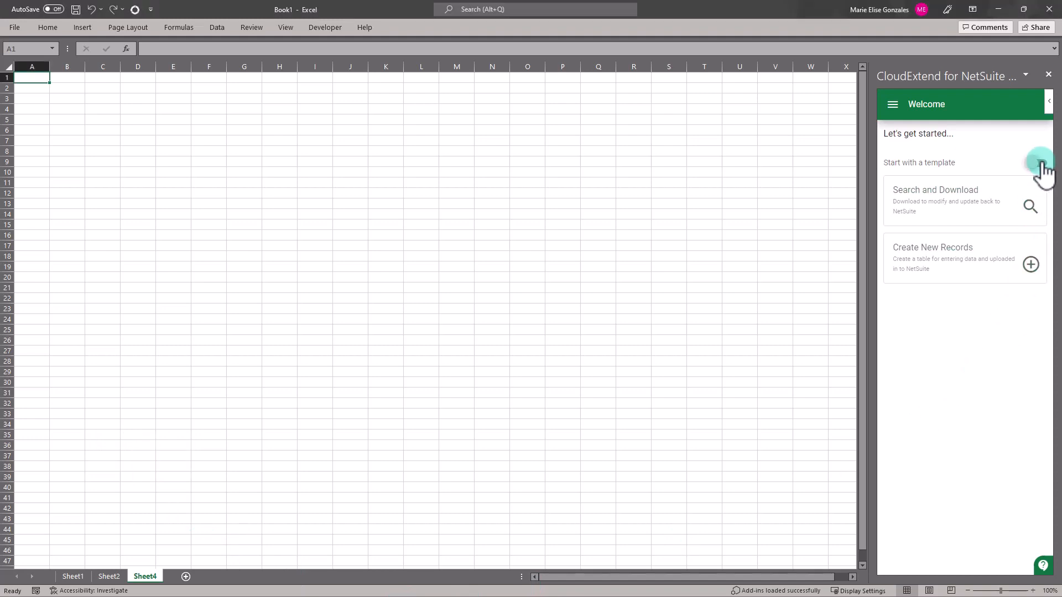
click(1013, 205)
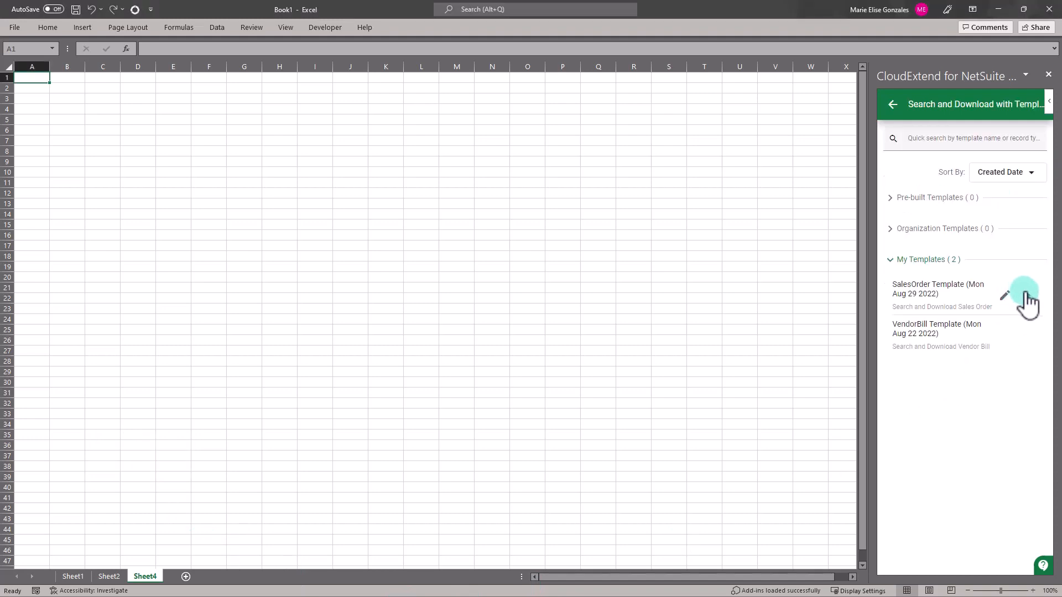
click(1027, 301)
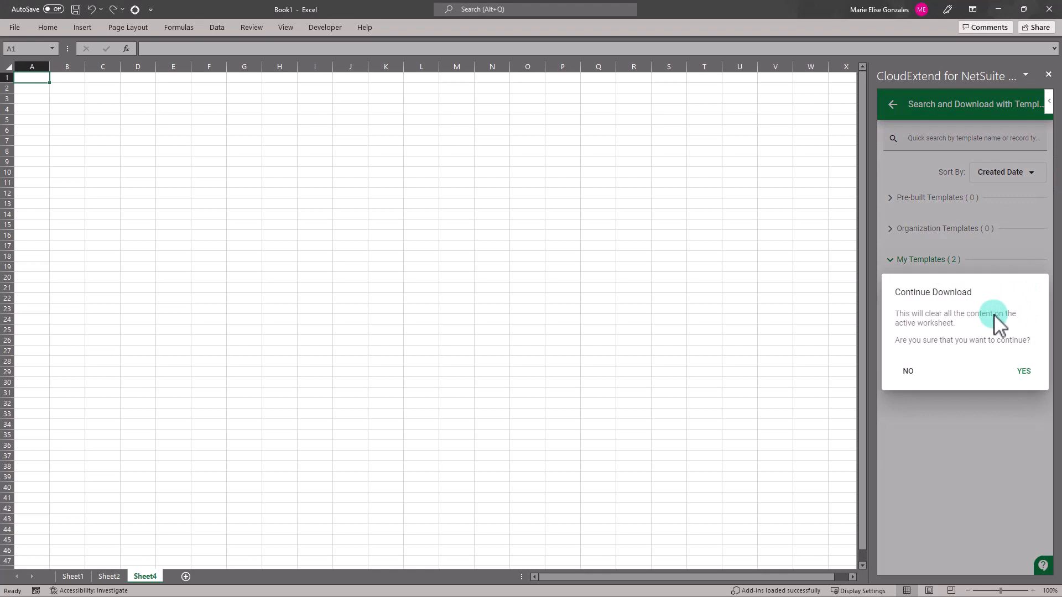
click(1022, 372)
Apply the "Sales Order Data Pull" saved-search filter to the sales order template download and download the records
click(1034, 208)
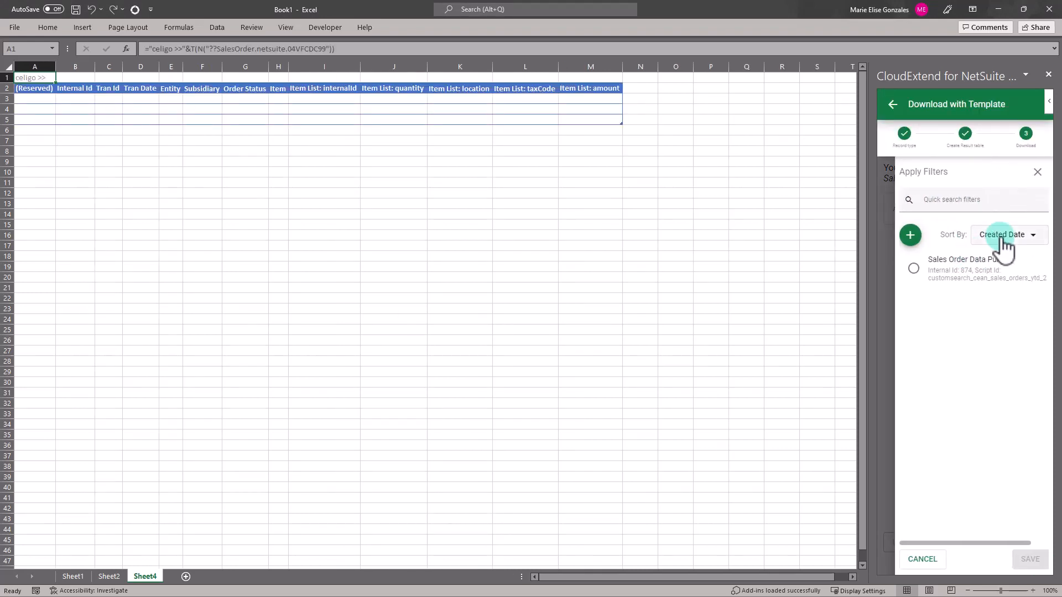
click(941, 267)
click(906, 232)
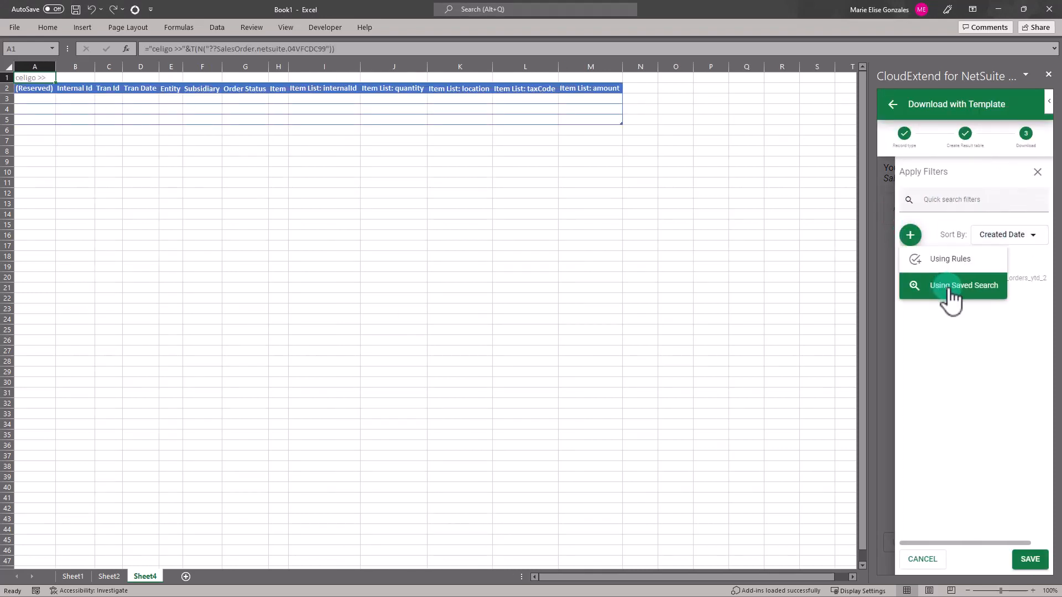
click(909, 233)
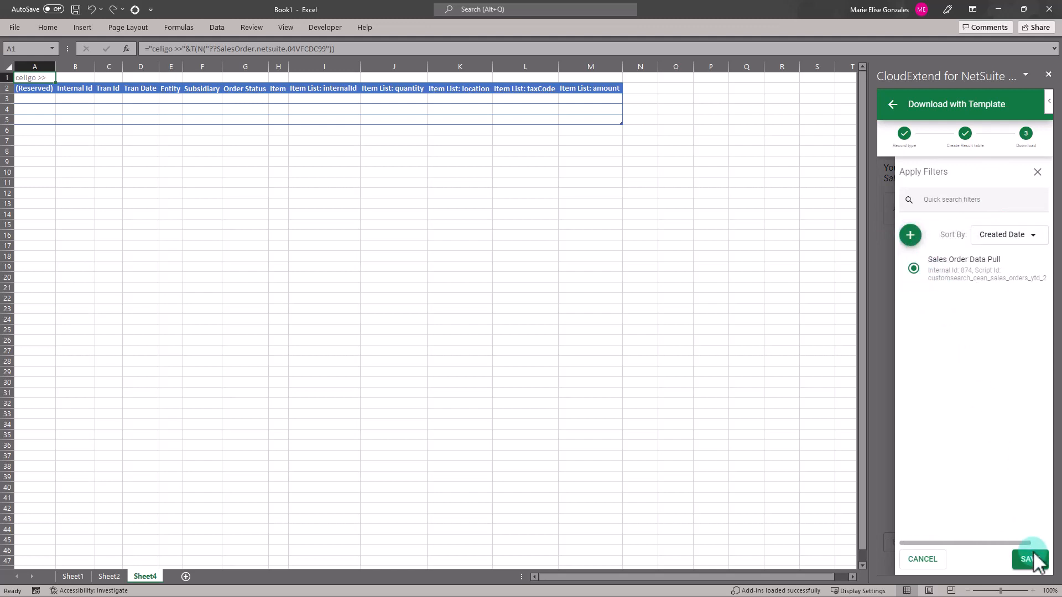
click(1032, 558)
click(1025, 550)
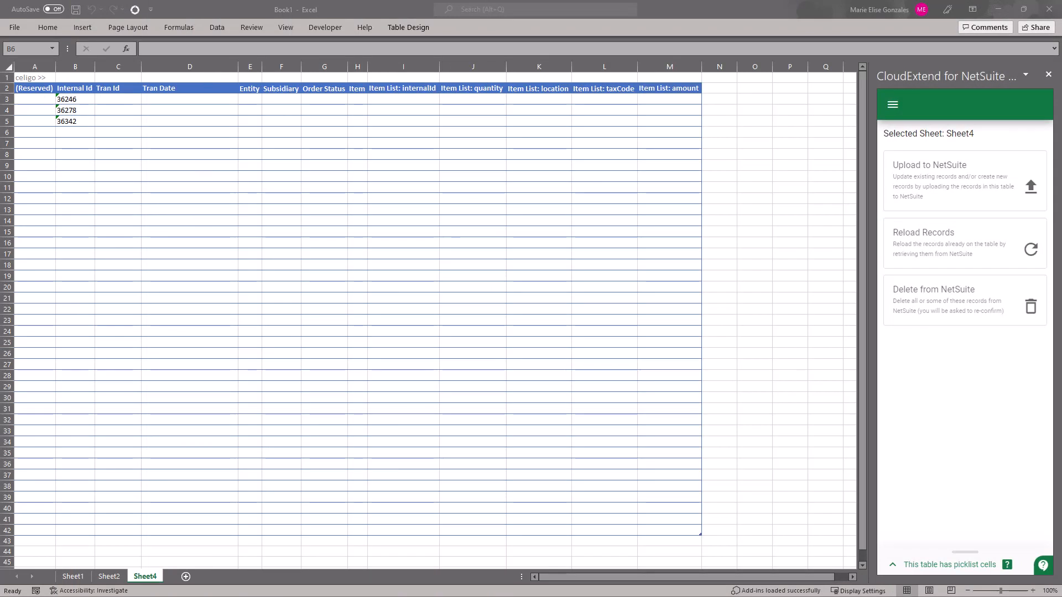
Enter the internal ID of the first sales order in NetSuite's list into cell B6 and reload the table's records
key(alt+Tab)
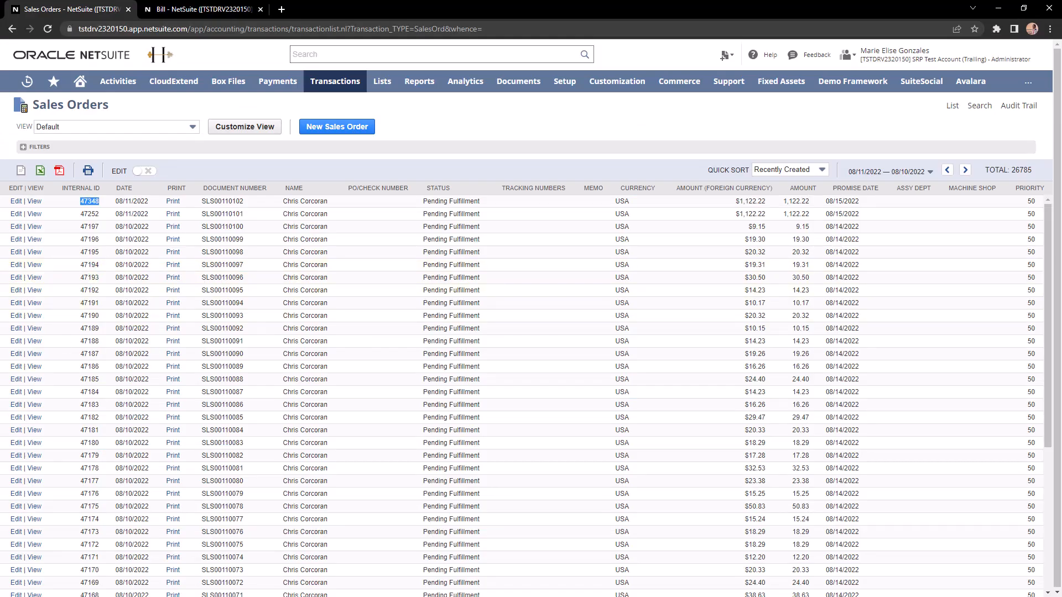
key(alt+Tab)
click(71, 133)
text(47348)
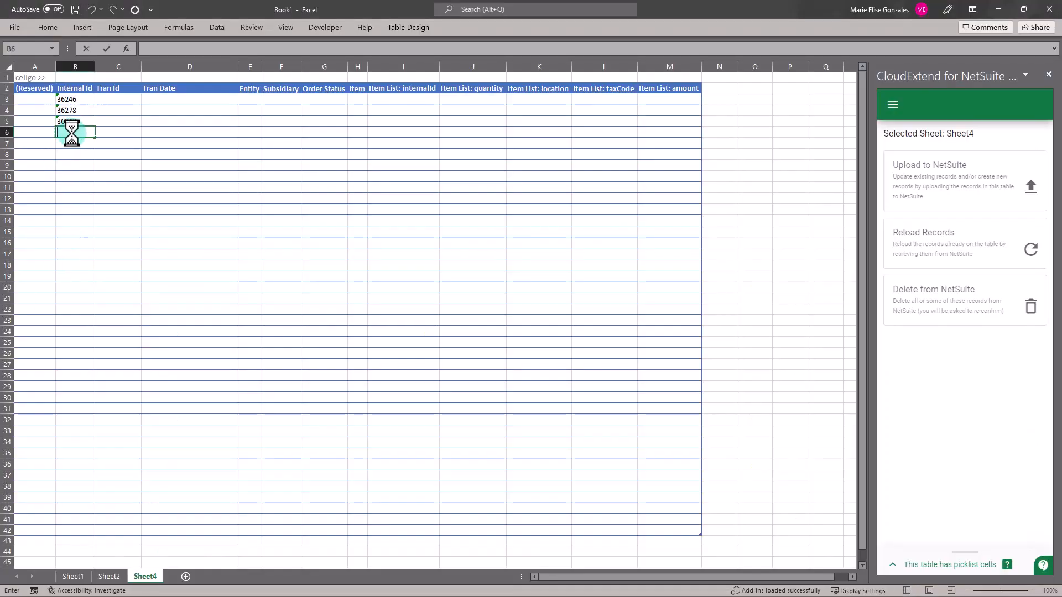
click(83, 147)
click(84, 130)
click(908, 255)
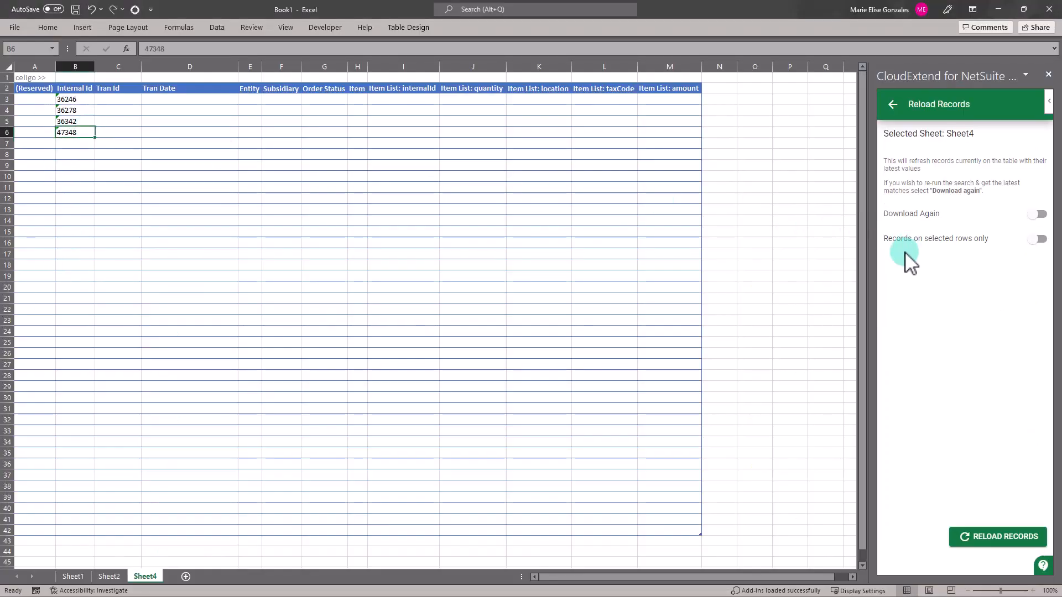
click(1014, 540)
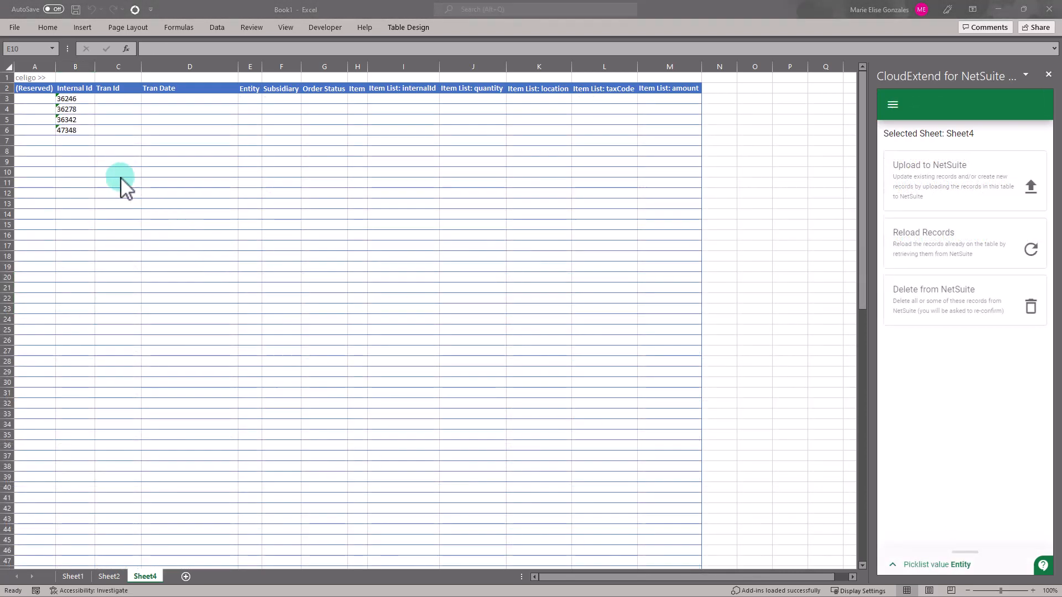
Reload only the records on rows 4 and 5 of the sales order table
click(84, 111)
drag(84, 110, 82, 119)
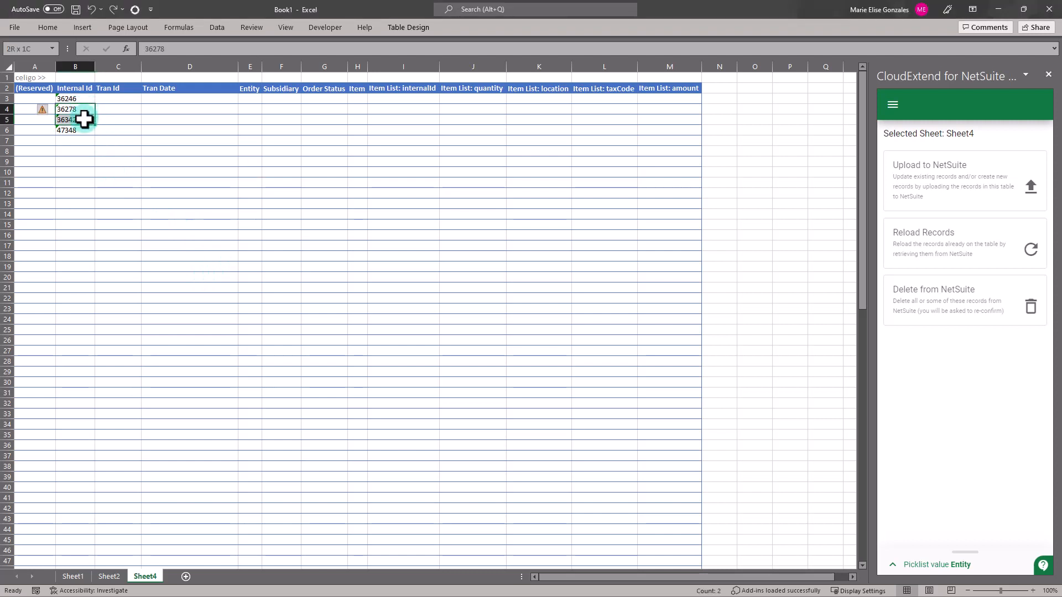
click(916, 245)
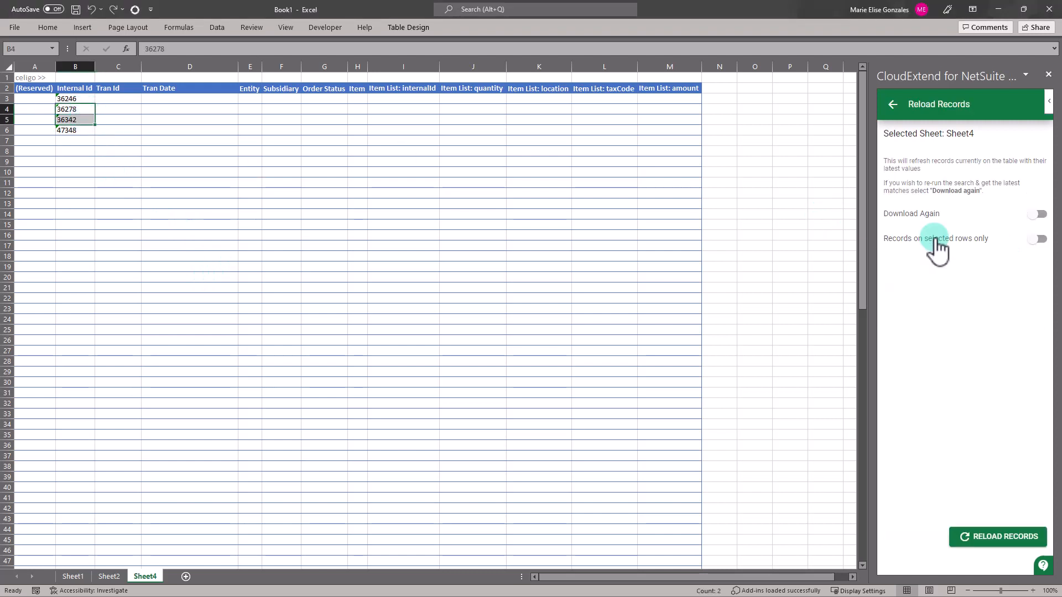
click(1037, 239)
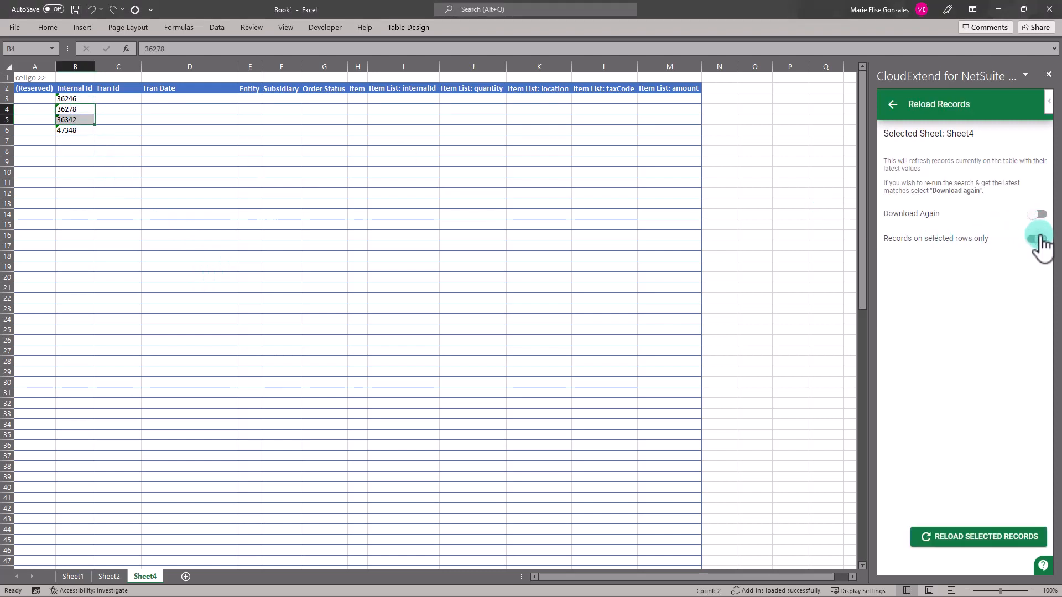
click(982, 545)
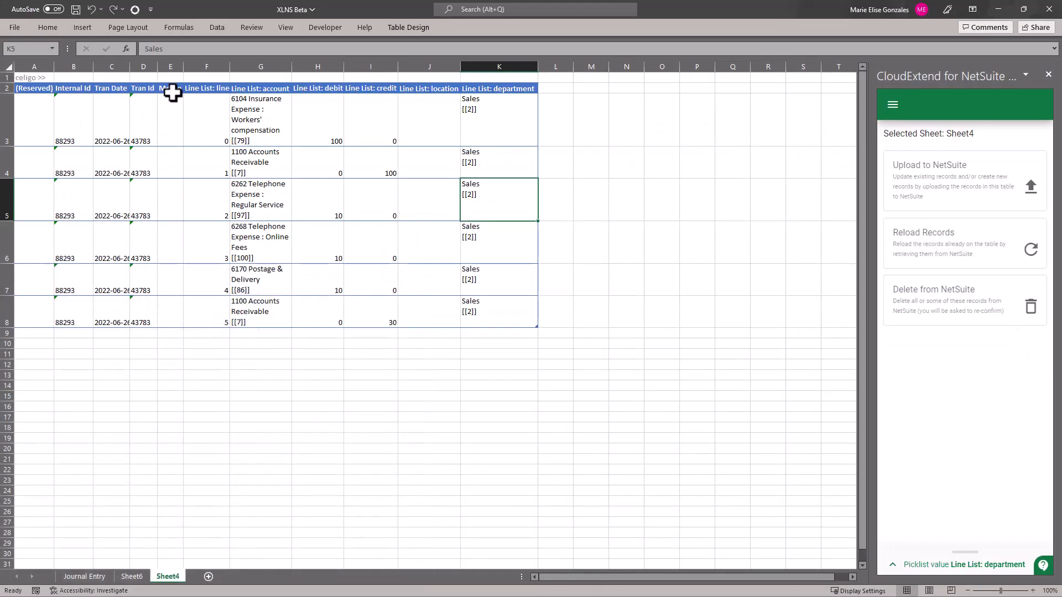
Widen the Memo column and fill E3:E8 with the memo "Updated Insurance expense and department"
drag(183, 67, 211, 69)
click(176, 122)
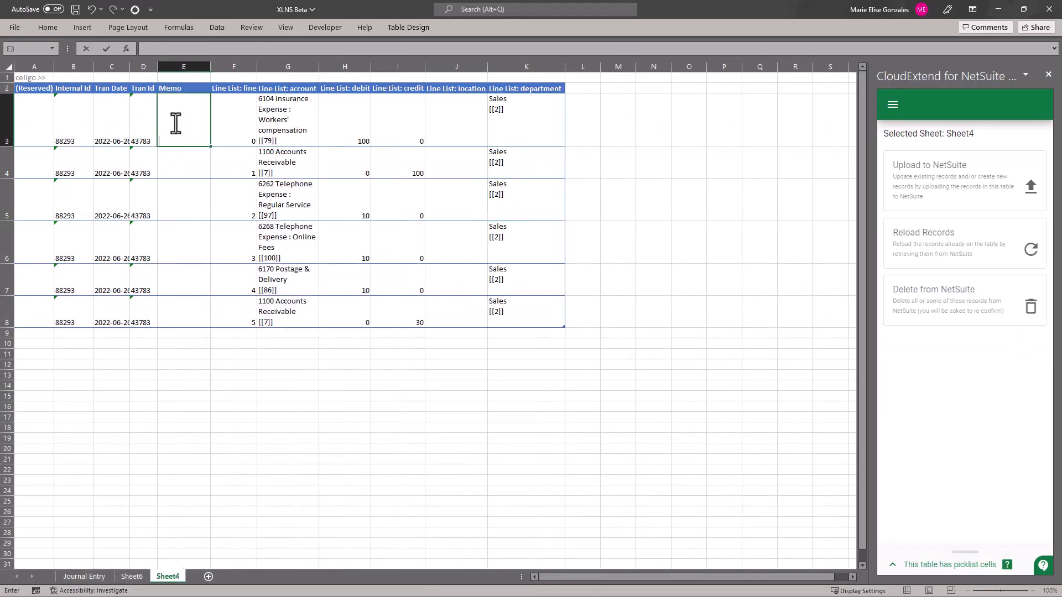
key(ctrl+c)
drag(181, 173, 189, 323)
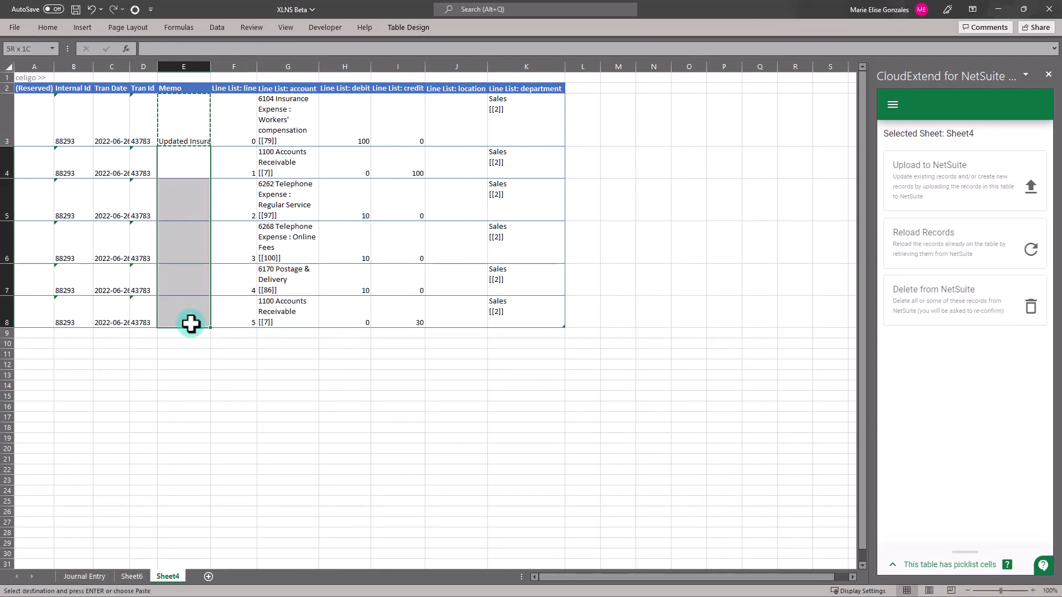
key(ctrl+v)
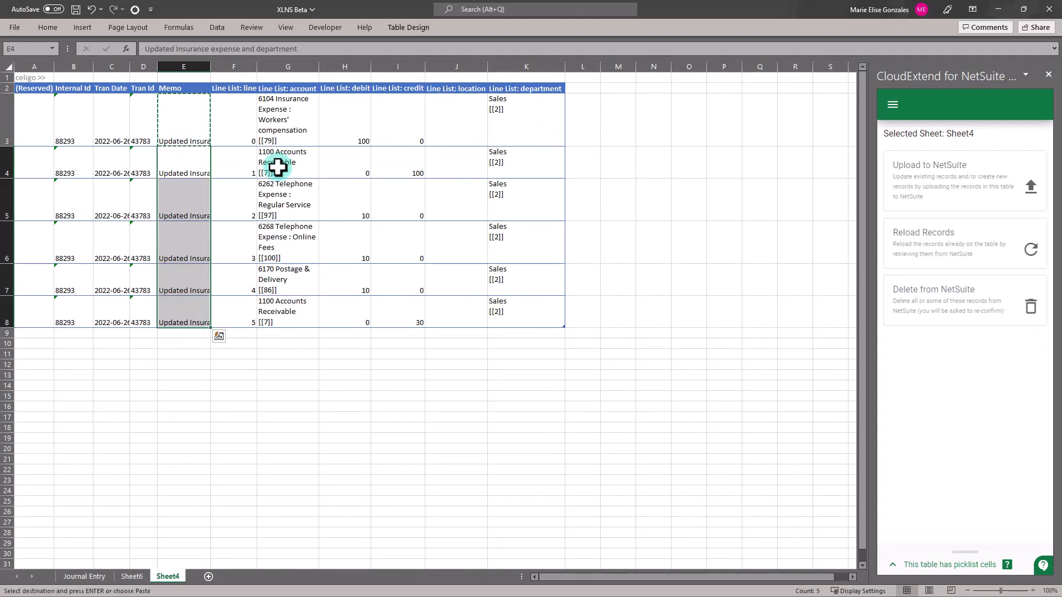
Set the debit of the first journal line (H3) and the credit of the second line (I4) to 50
click(364, 132)
text(50)
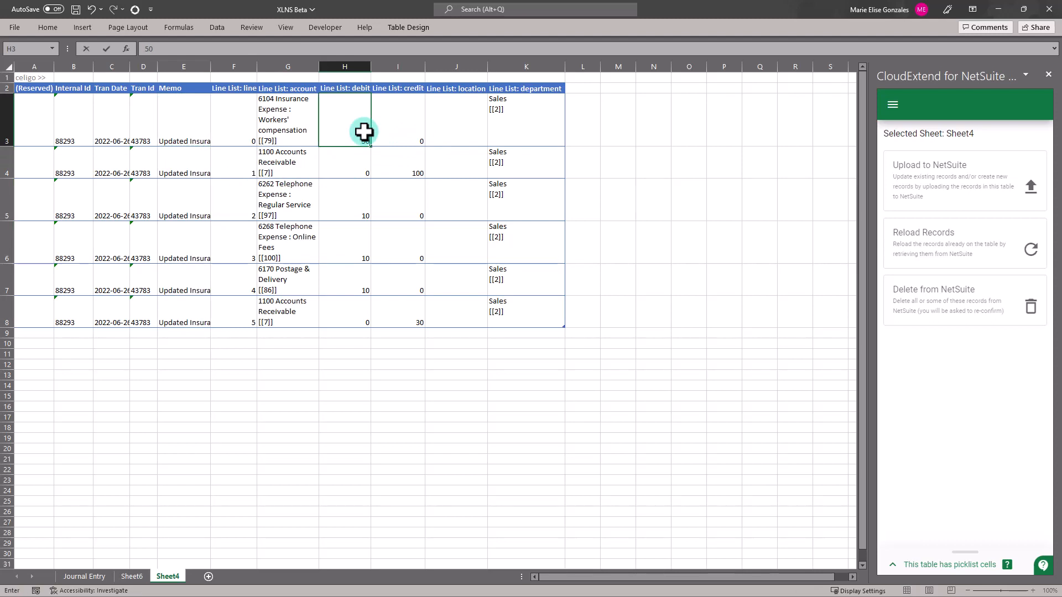
key(Return)
key(Right)
text(5)
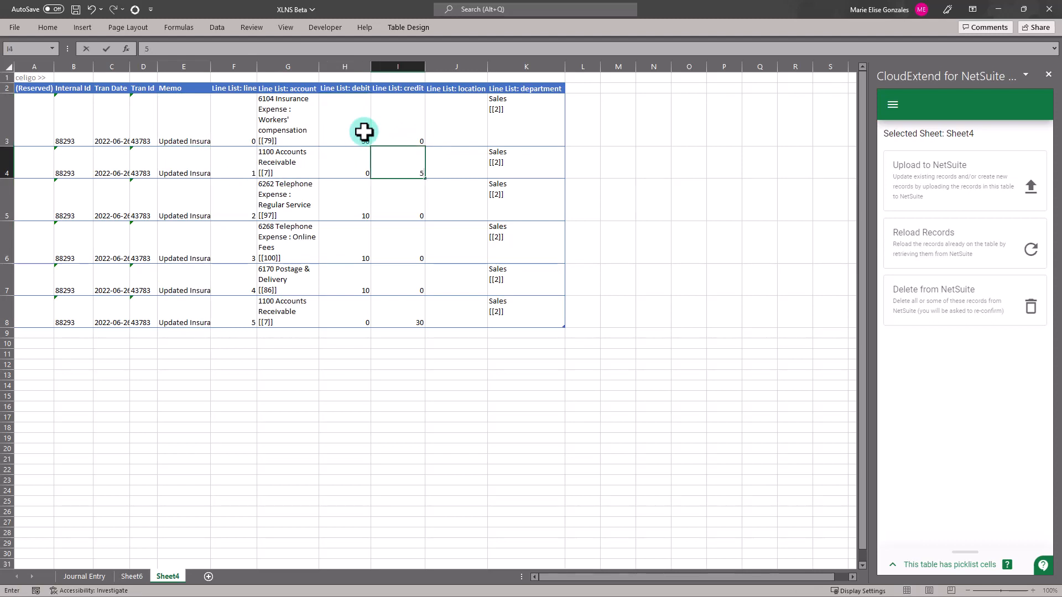
Fill the line location Boston down J4:J8 and upload all of the sheet's journal entry records to NetSuite
drag(459, 164, 462, 315)
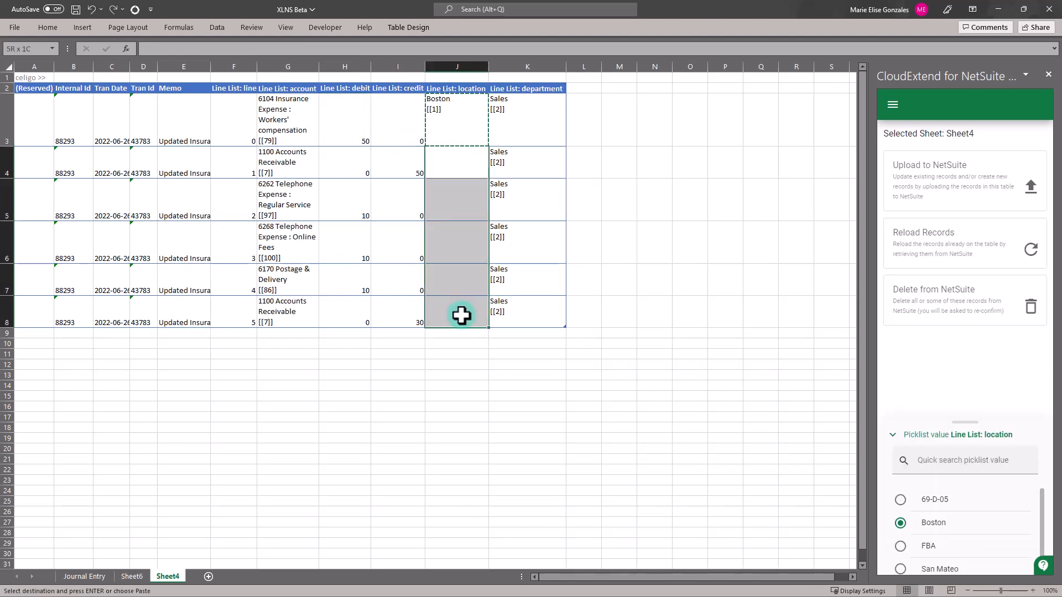
key(ctrl+v)
click(455, 214)
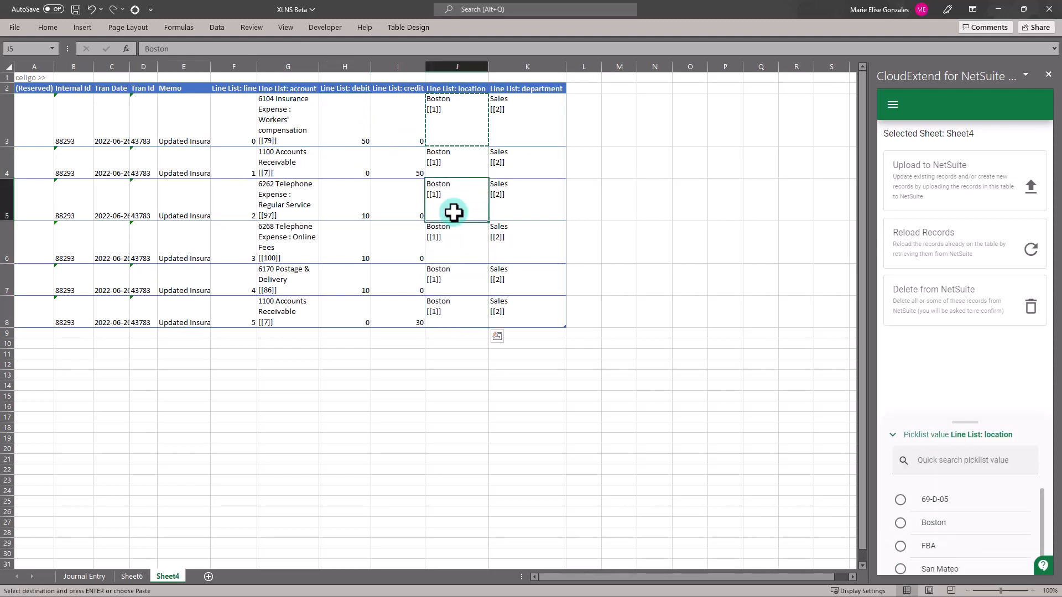
click(939, 183)
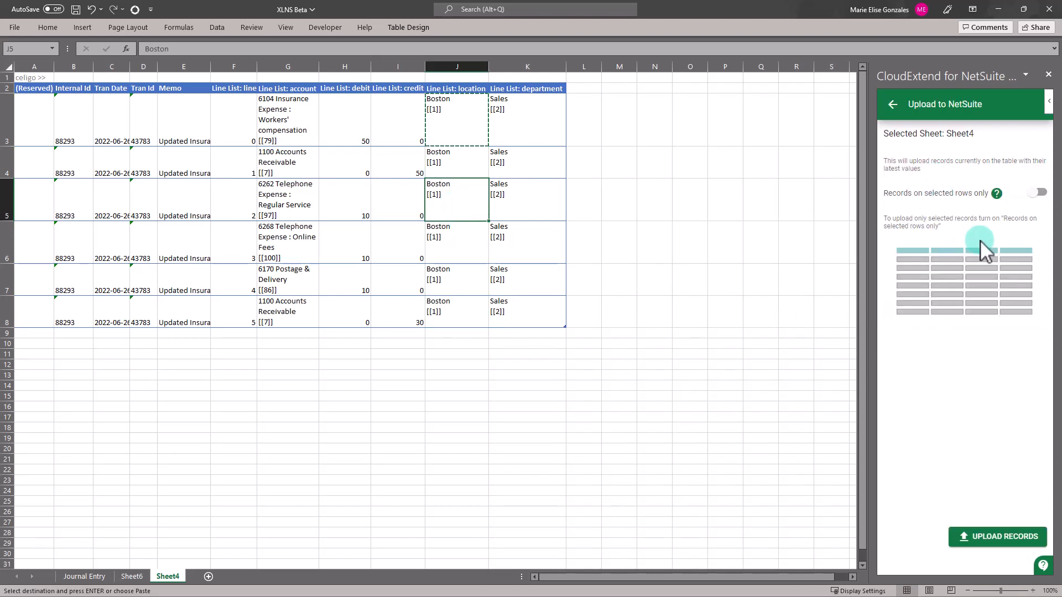
click(1018, 535)
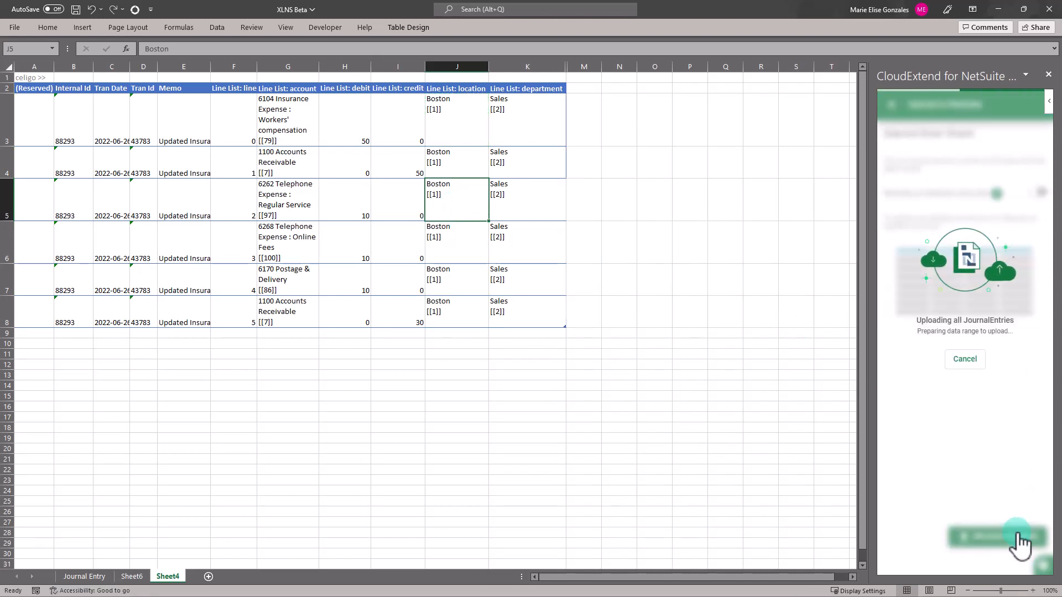
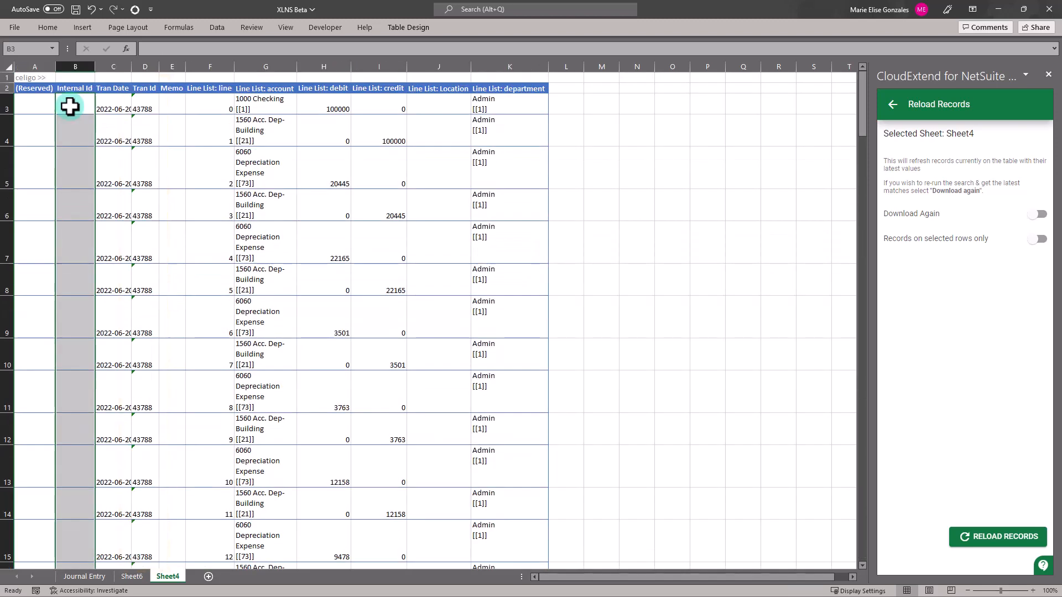
Clear all Tran Id values from D3 down to the end of the journal table
click(143, 89)
click(143, 103)
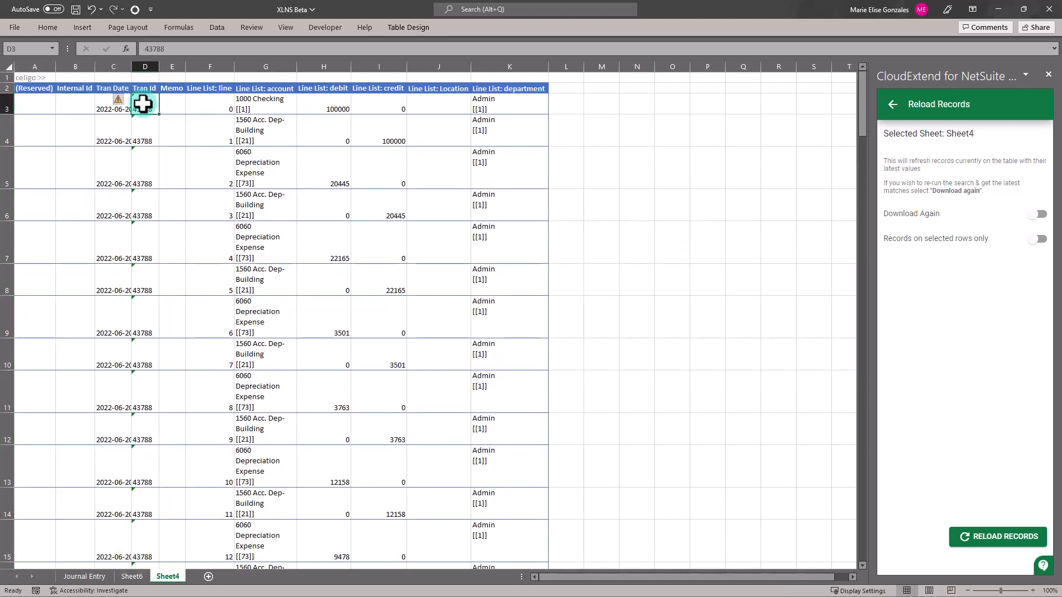
key(ctrl+shift+Down)
key(Delete)
scroll(142, 105, up, 20)
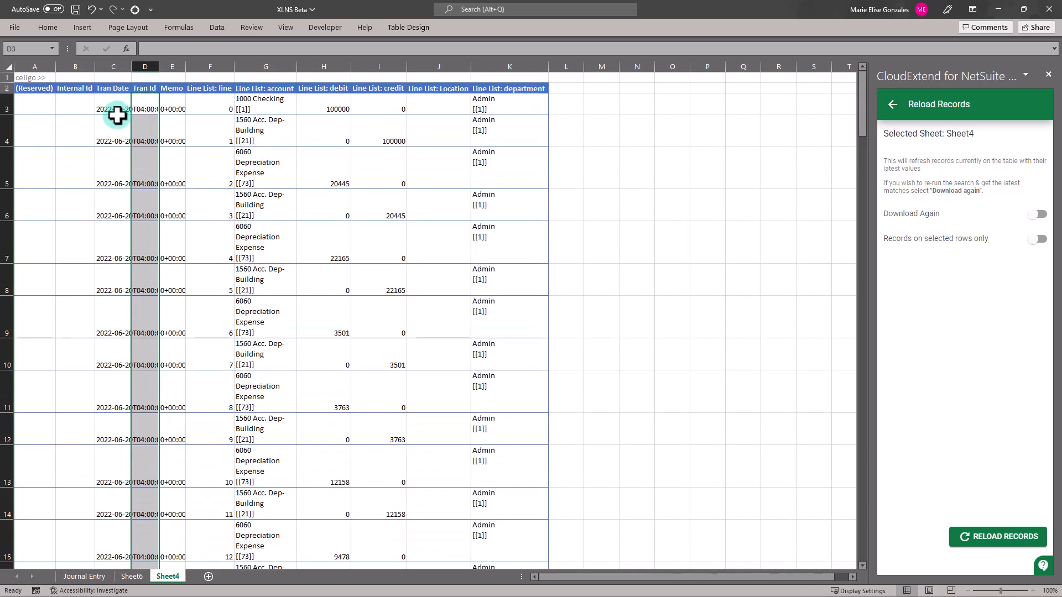
Clear the Tran Date column and fill it with today's date using the formula =TODAY()
click(113, 104)
key(ctrl+shift+Down)
key(Delete)
scroll(113, 103, up, 20)
click(116, 109)
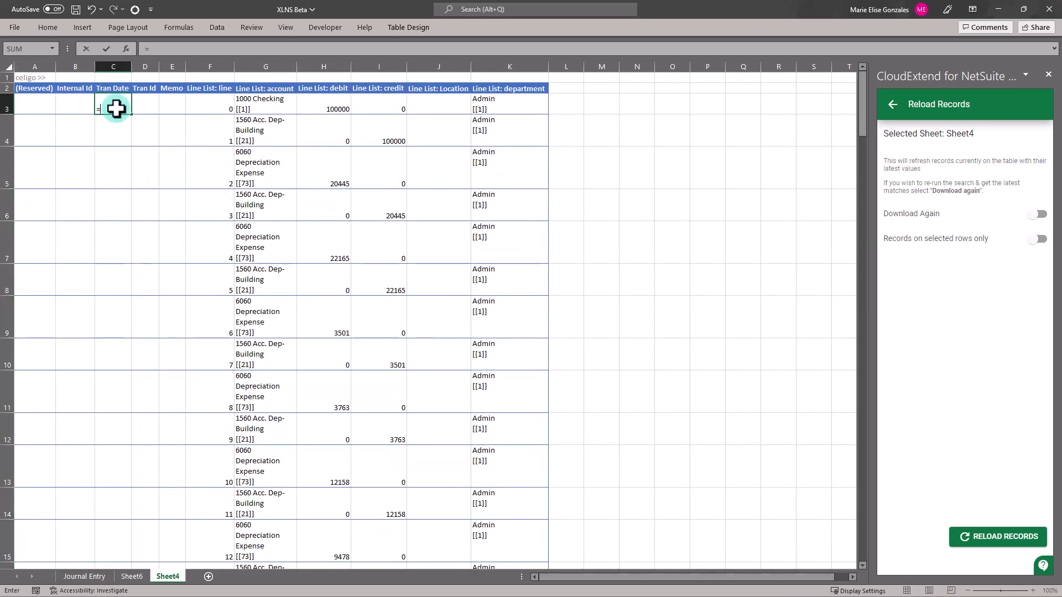
text(=today()
key(Return)
Upload the journal lines to NetSuite as a new record and view the newest entry in NetSuite's Journals list
click(892, 104)
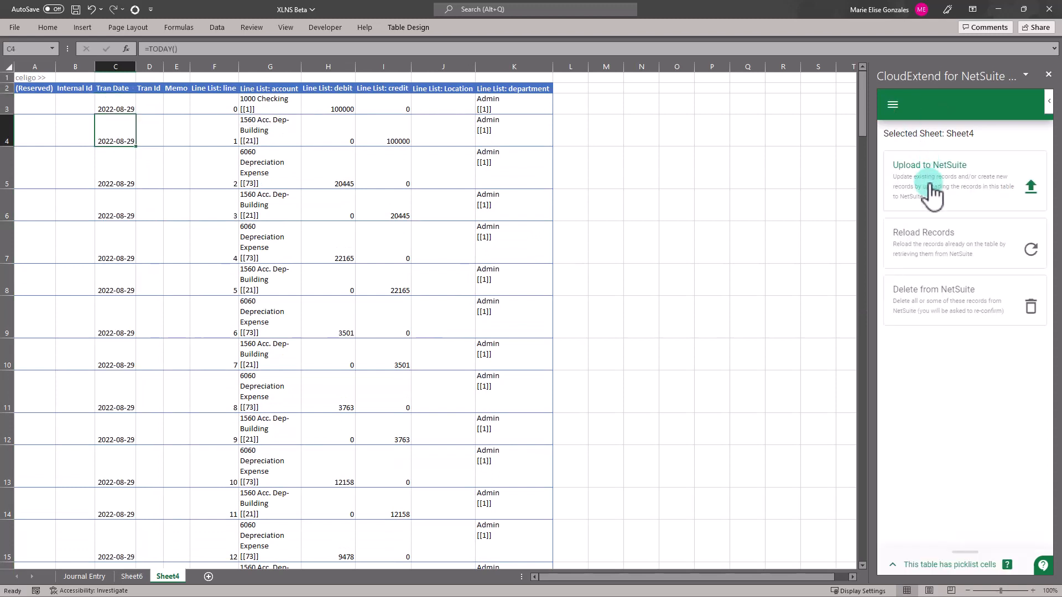
click(944, 194)
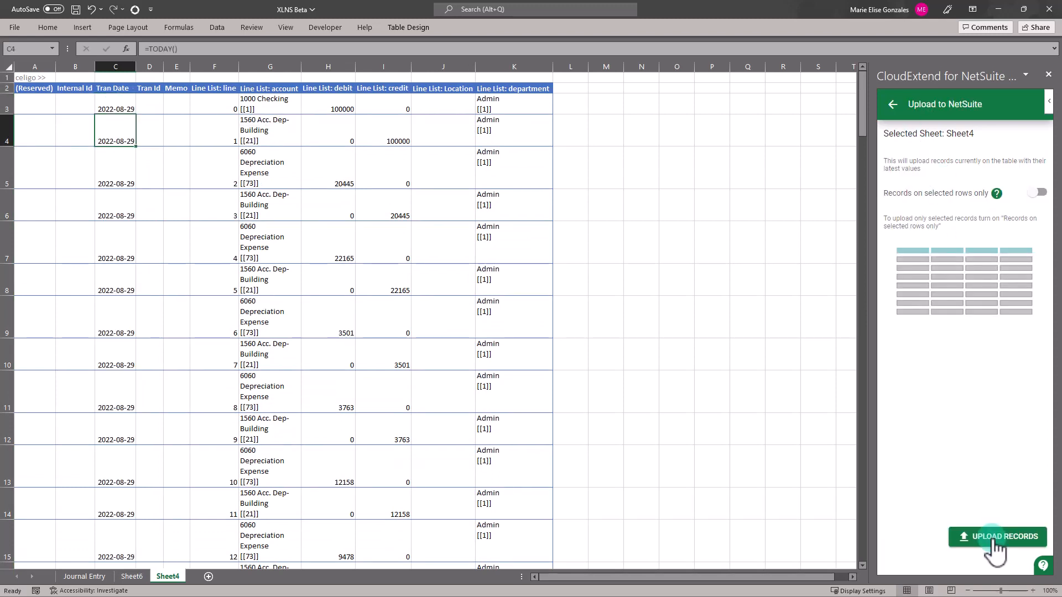
click(993, 541)
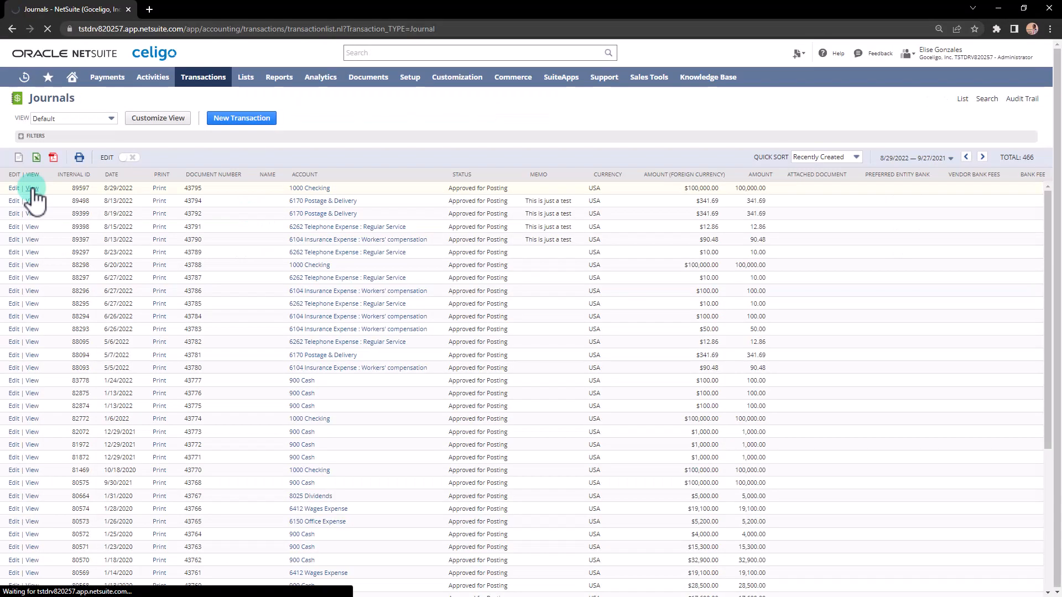
click(32, 189)
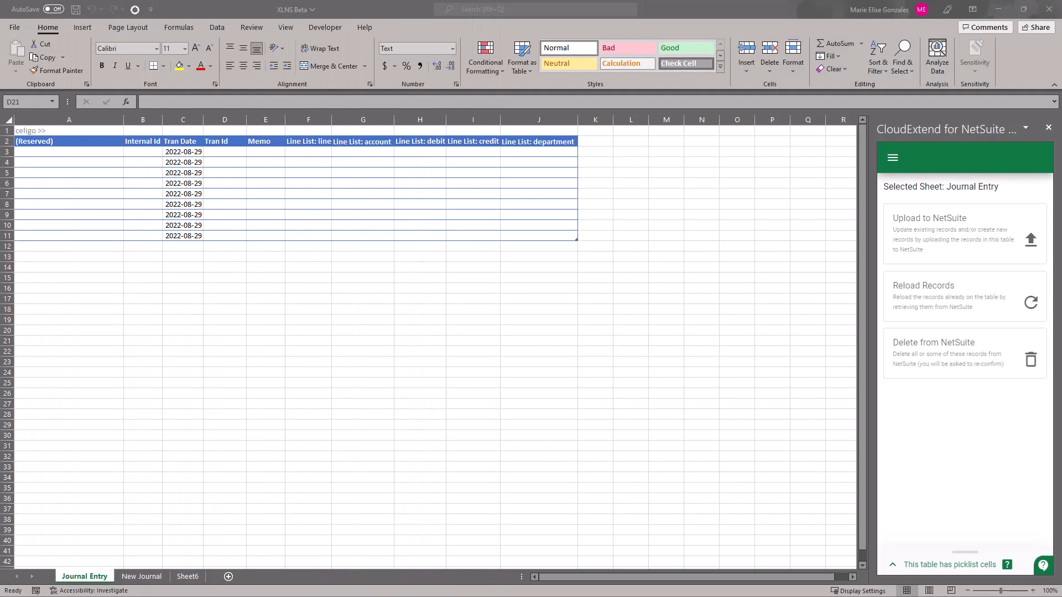
Copy the journal lines A2:D10 from the New Journal sheet into Journal Entry starting at G3, and upload all records to NetSuite
click(158, 577)
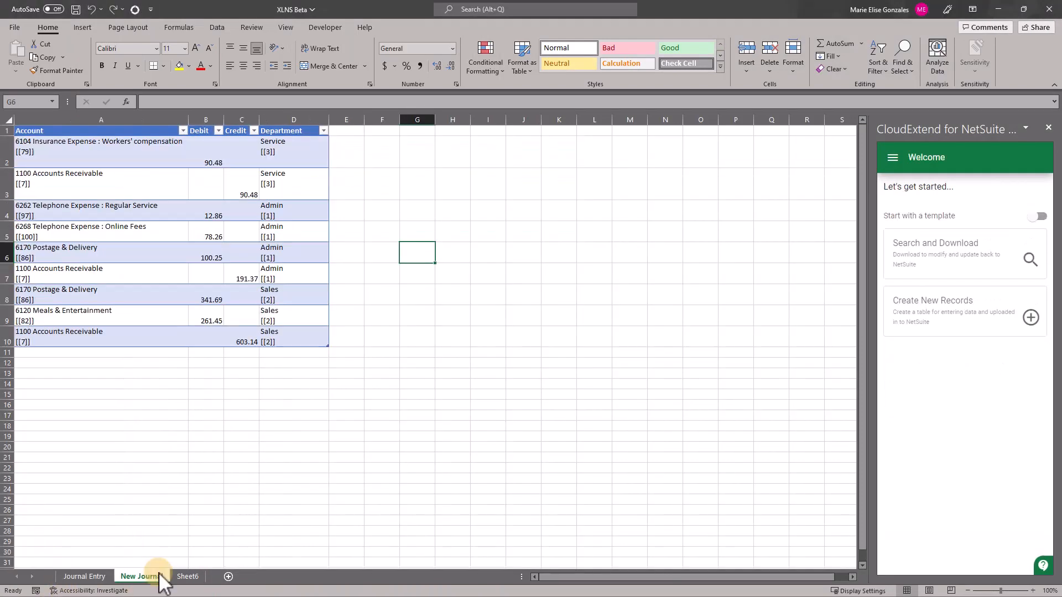
click(55, 152)
drag(55, 153, 276, 342)
key(ctrl+c)
click(84, 576)
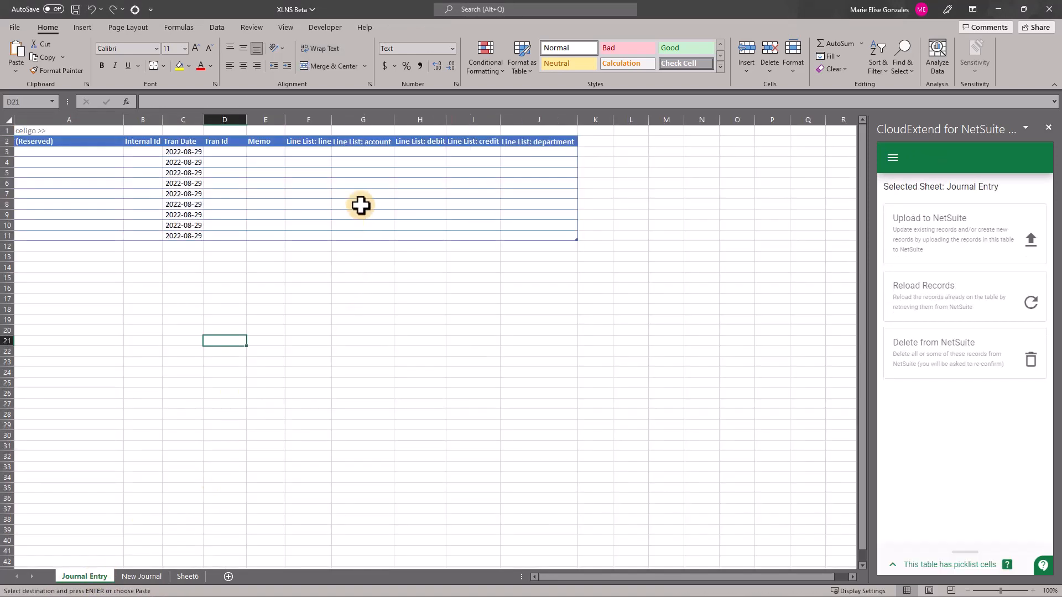
click(367, 152)
key(ctrl+v)
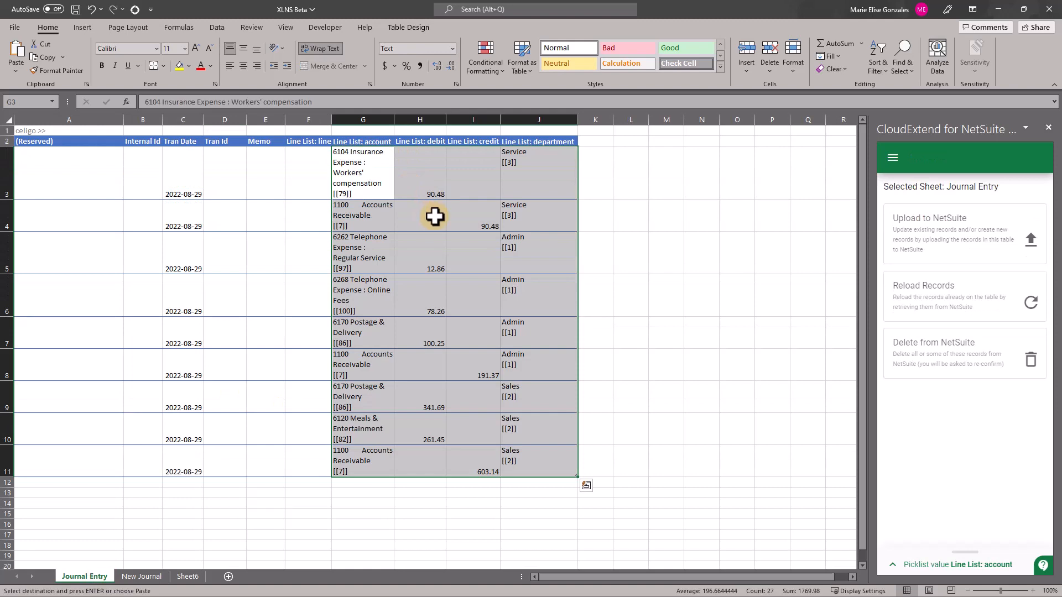
click(943, 221)
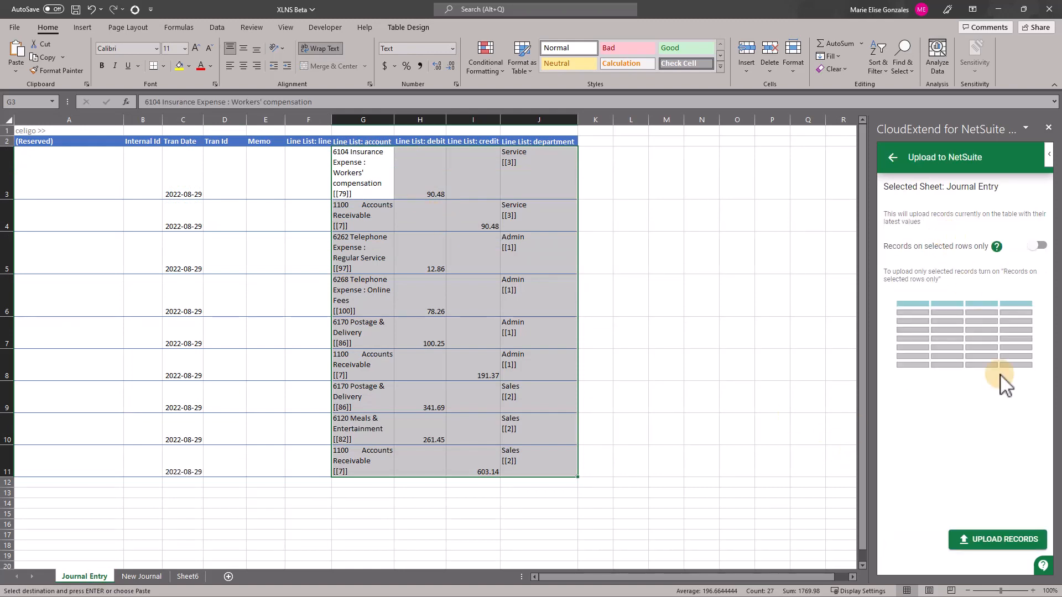
click(1016, 547)
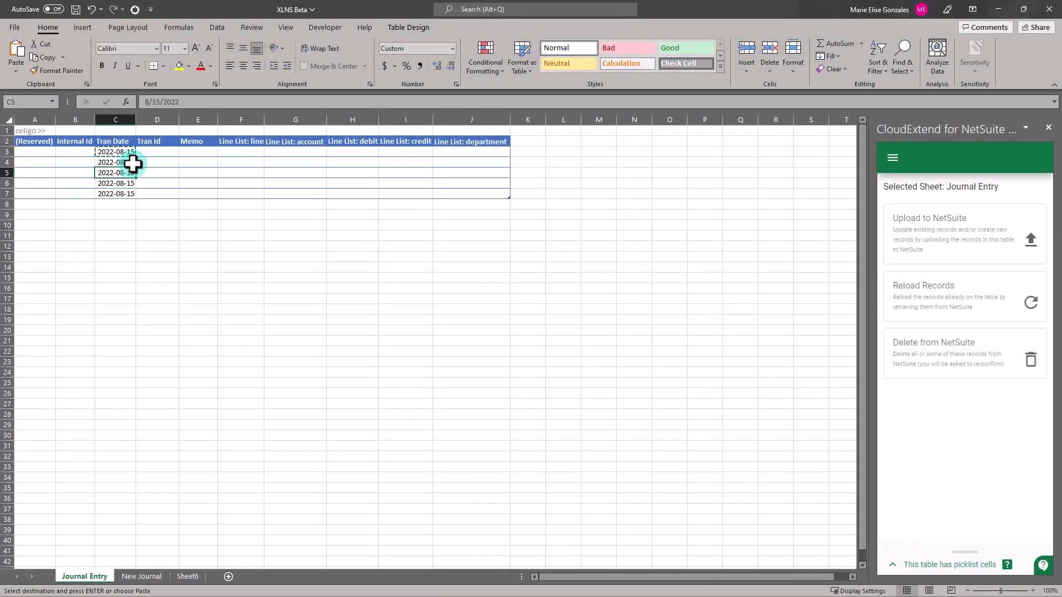
Set the Tran Date in C5 and C6 to 2022-08-16, and clear C7 and shrink the table to end at row 6
click(133, 163)
drag(135, 167, 136, 176)
click(125, 173)
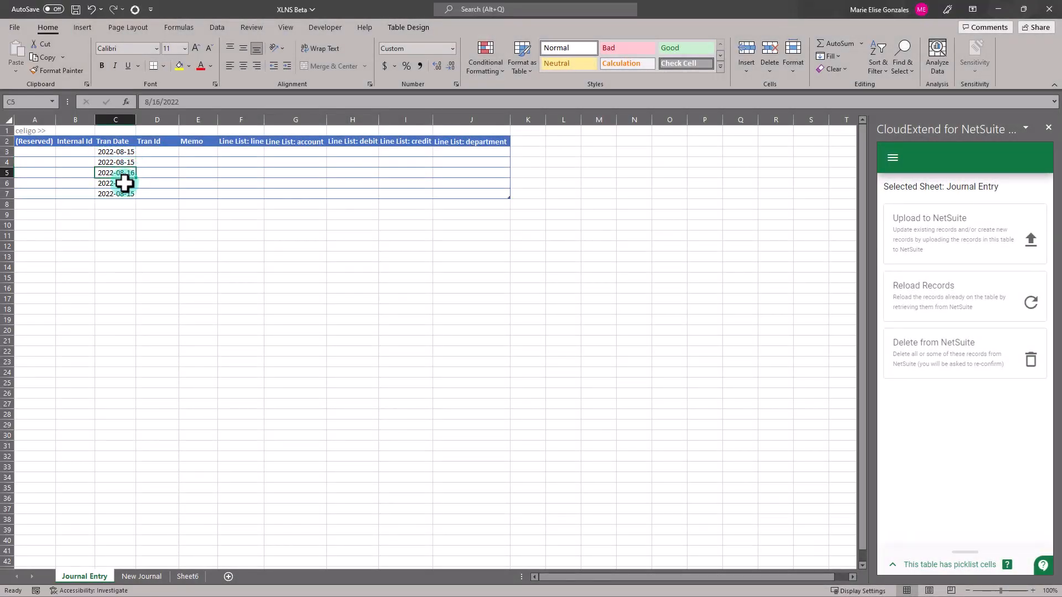
key(ctrl+c)
click(125, 184)
key(ctrl+v)
click(128, 193)
key(Escape)
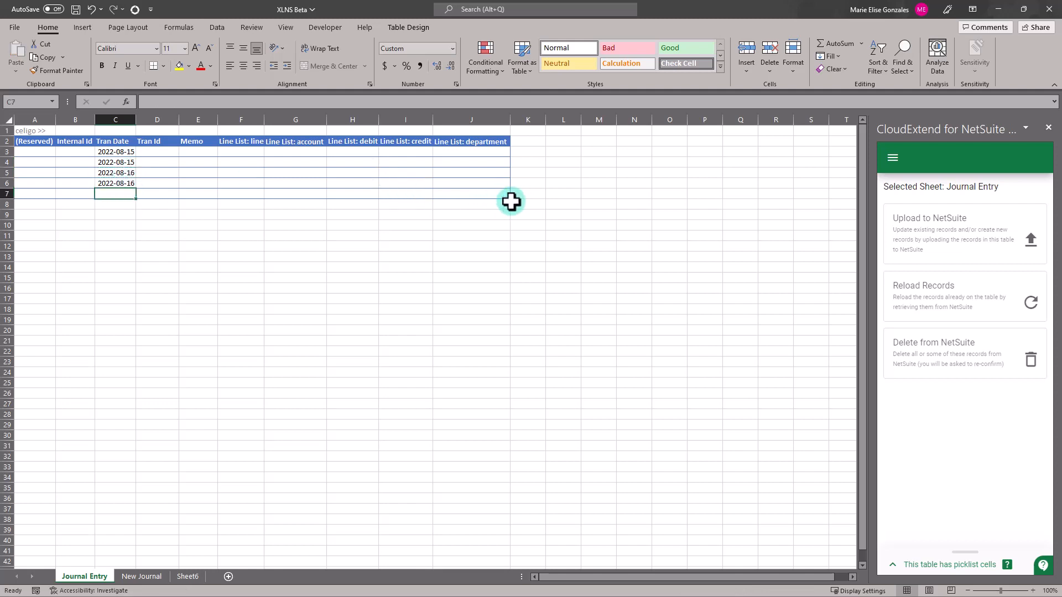
drag(510, 199, 505, 188)
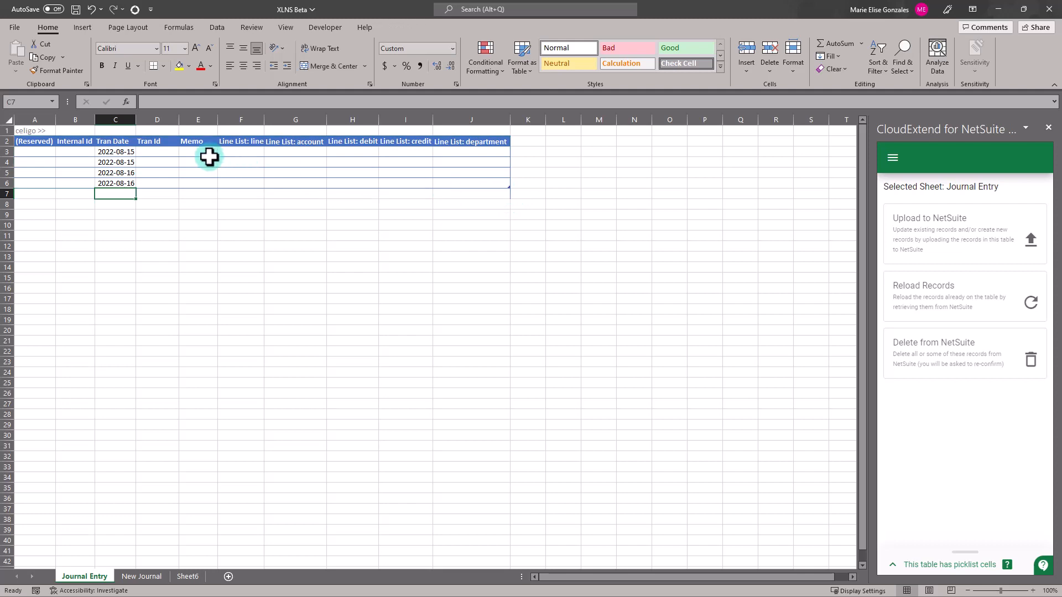
Set the line account in G3 to 6268 Telephone Expense : Online Fees using the account picklist search
click(287, 153)
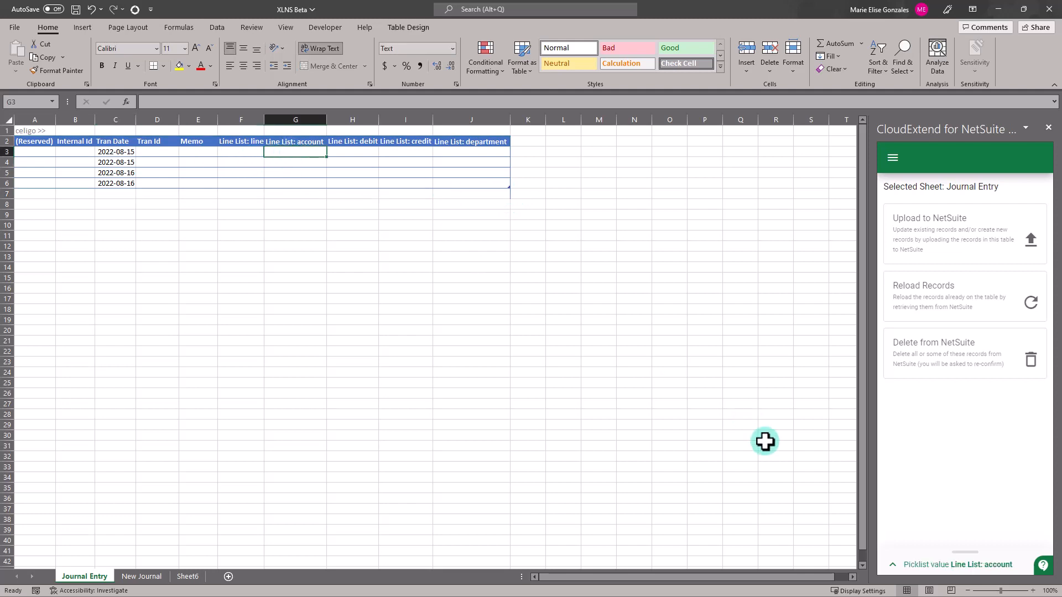
click(948, 563)
click(961, 464)
text(6268)
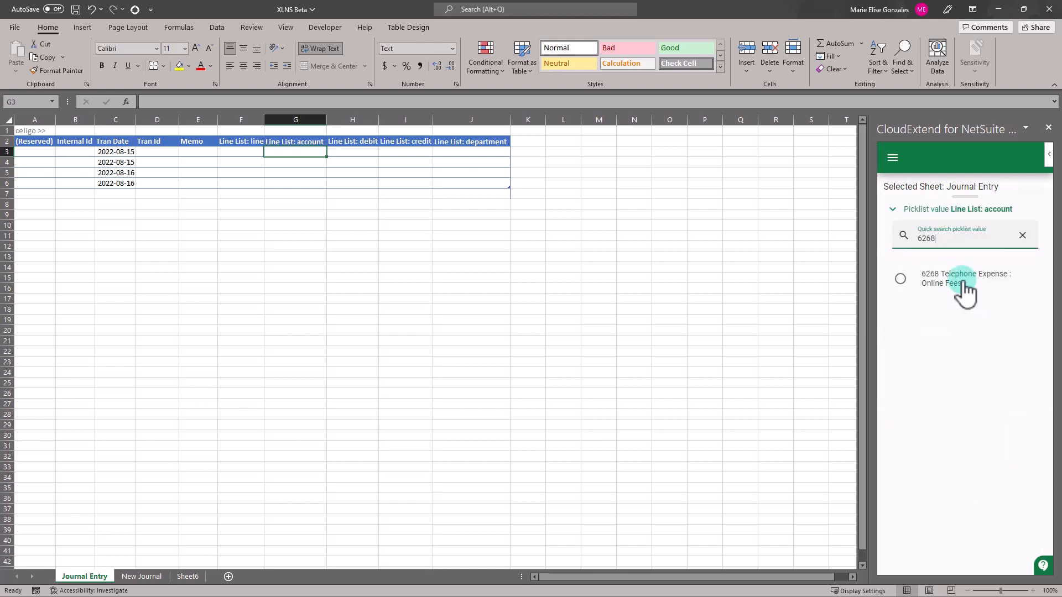
click(967, 293)
Enter the line accounts 1100 in G4, 6120 in G5 and 1100 in G6
click(293, 193)
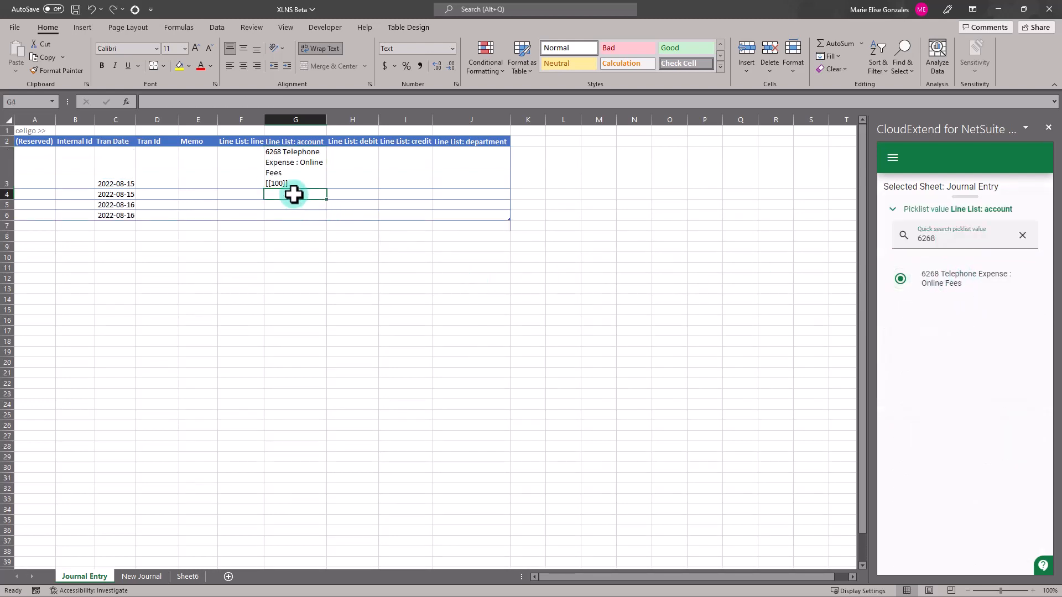
text(1100)
key(Tab)
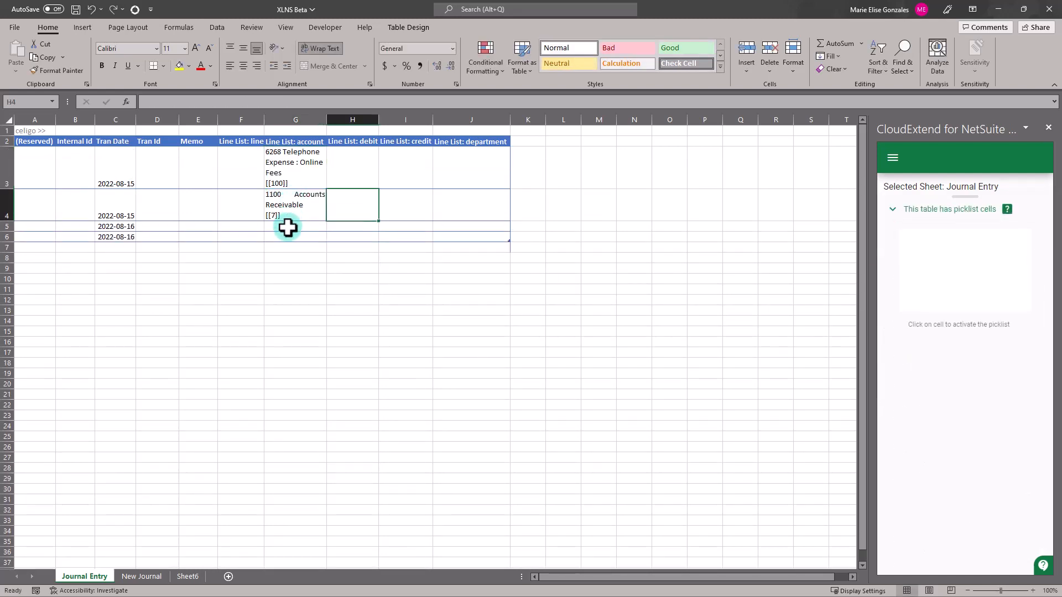
click(288, 227)
text(6120)
key(Tab)
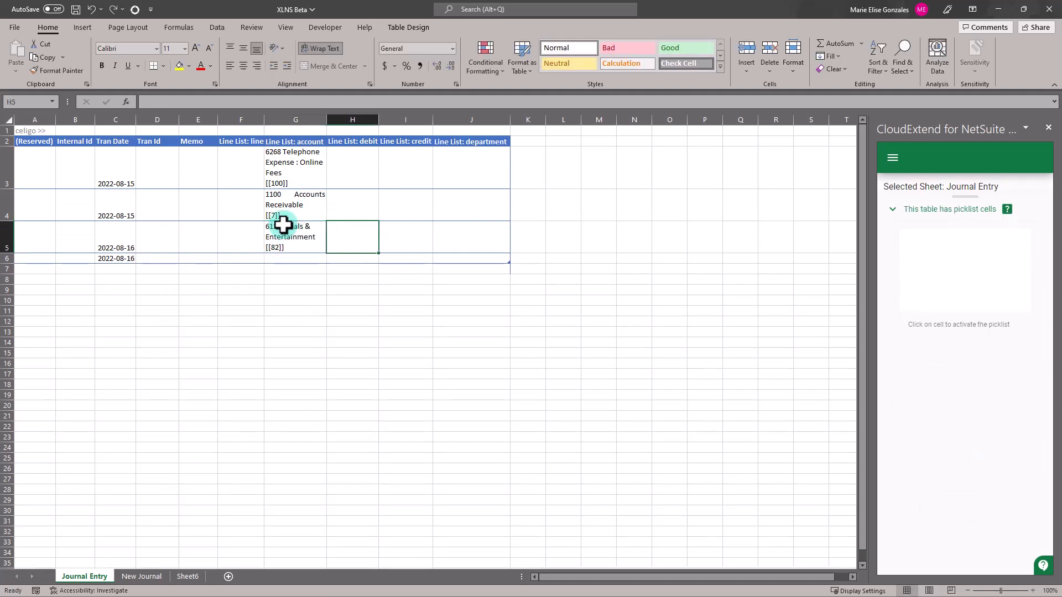
click(276, 256)
text(1100)
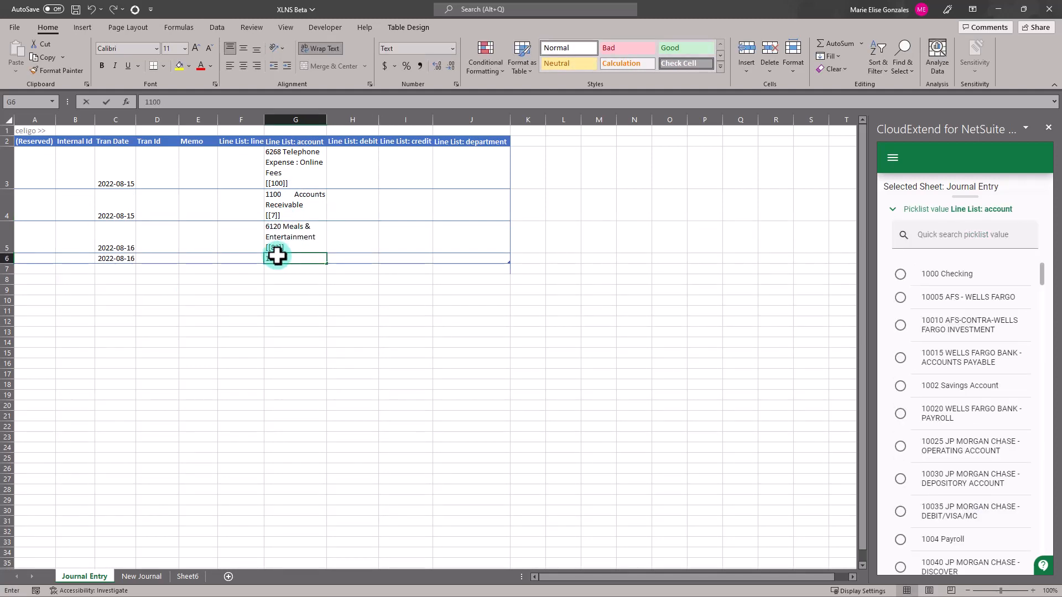
Enter line debits of 100 in H3 and 50 in H5, and line credits of 100 in I4 and 50 in I6
click(355, 178)
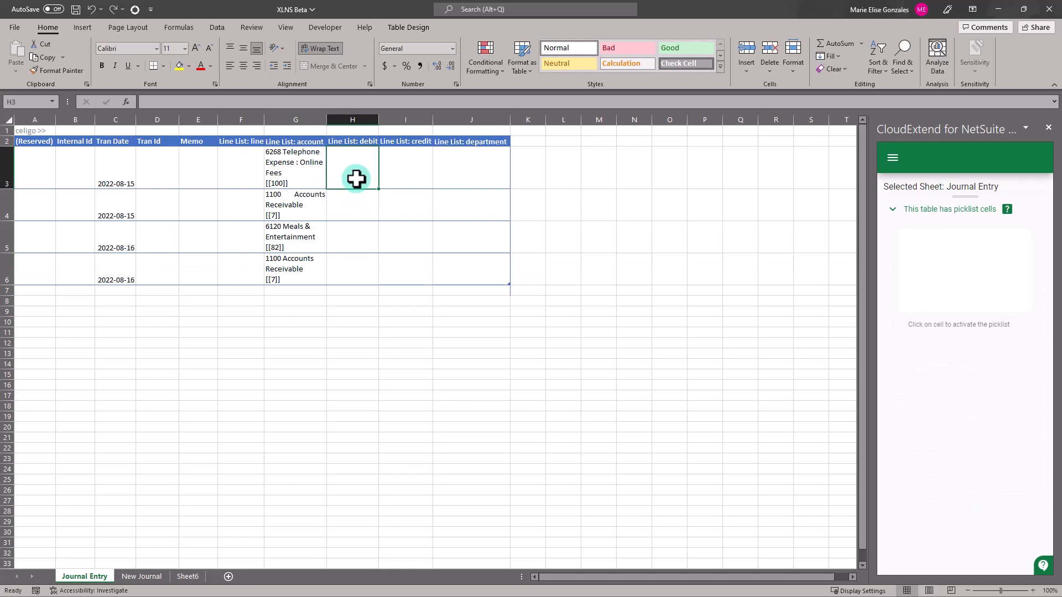
text(100)
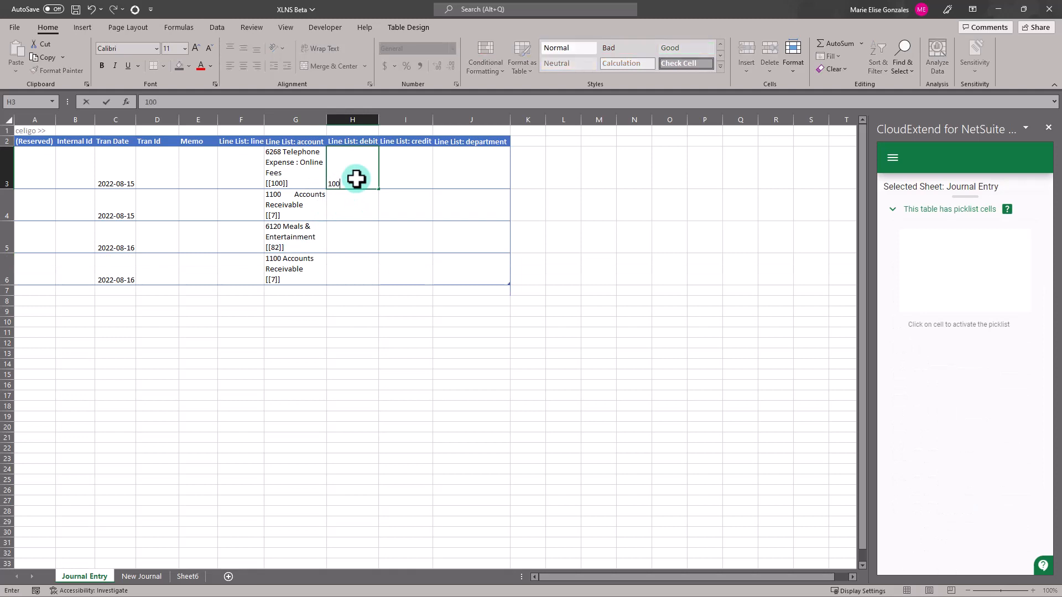
key(Return)
key(Tab)
text(1)
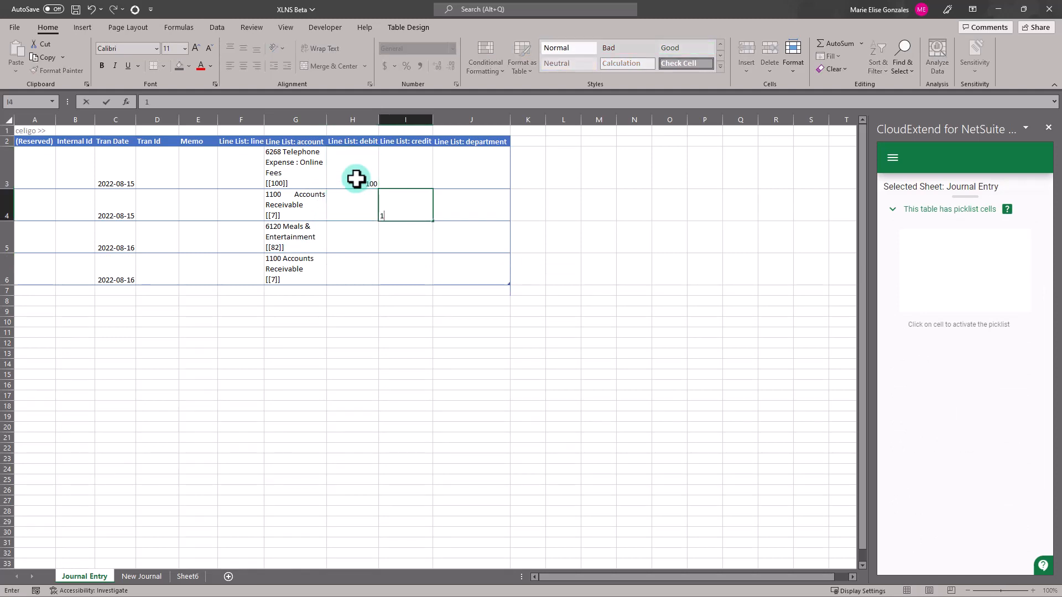
text(00)
key(Return)
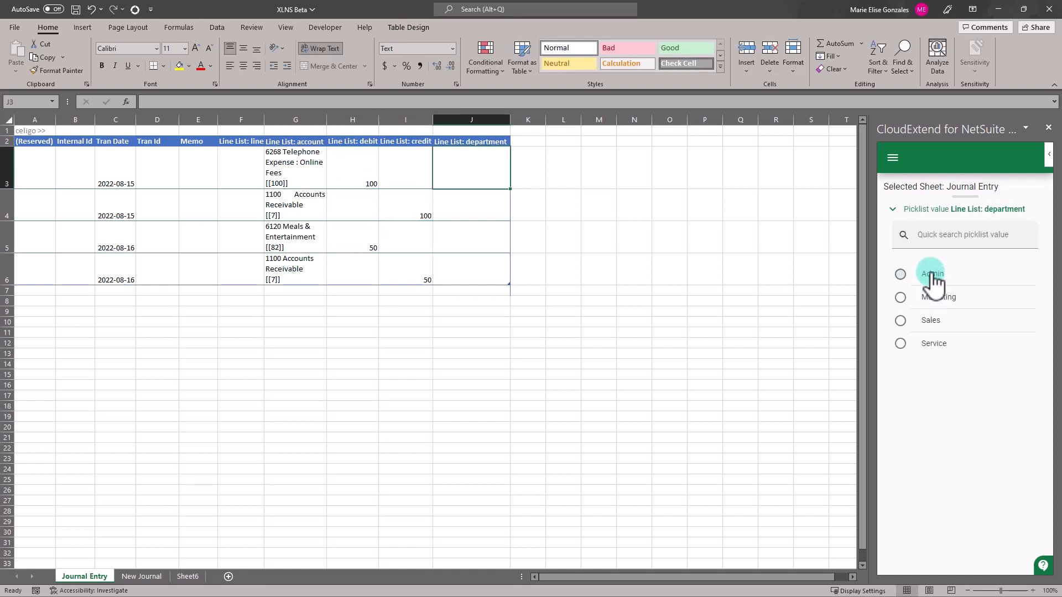
Set the line department to Admin in J3 from the picklist and copy it down to J4:J6
click(901, 274)
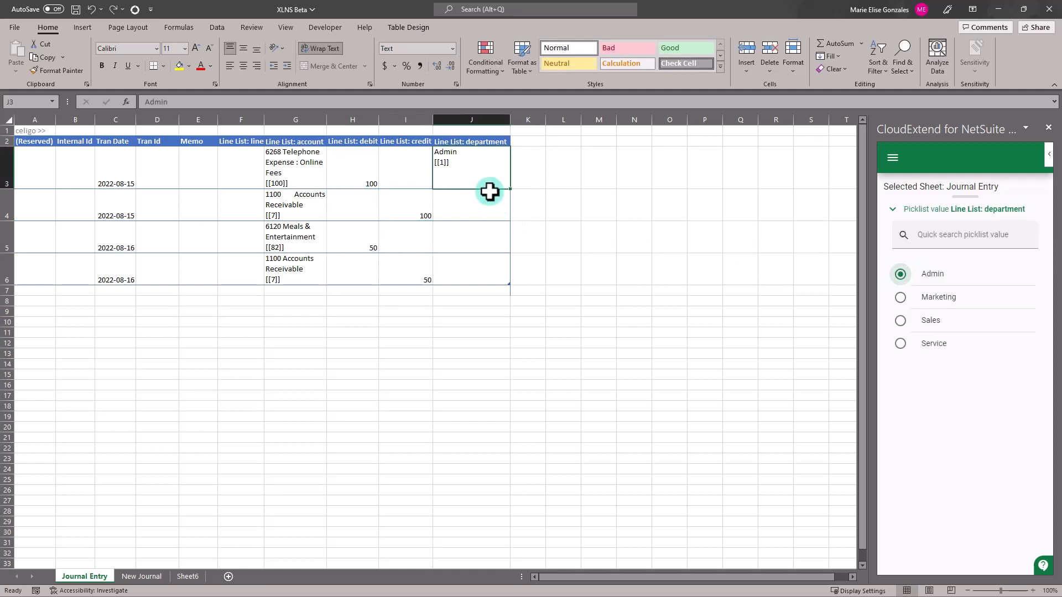
key(ctrl+c)
drag(472, 198, 470, 273)
key(ctrl+v)
Collapse the picklist area and upload the four journal lines dated 2022-08-15 and 2022-08-16 to NetSuite
drag(963, 197, 940, 505)
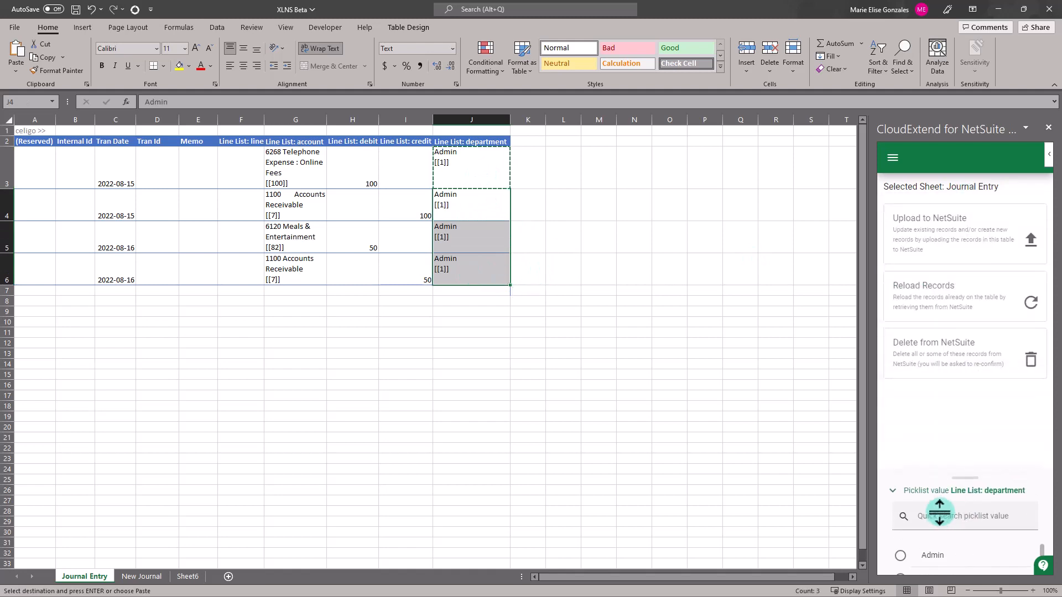
click(910, 212)
click(1020, 545)
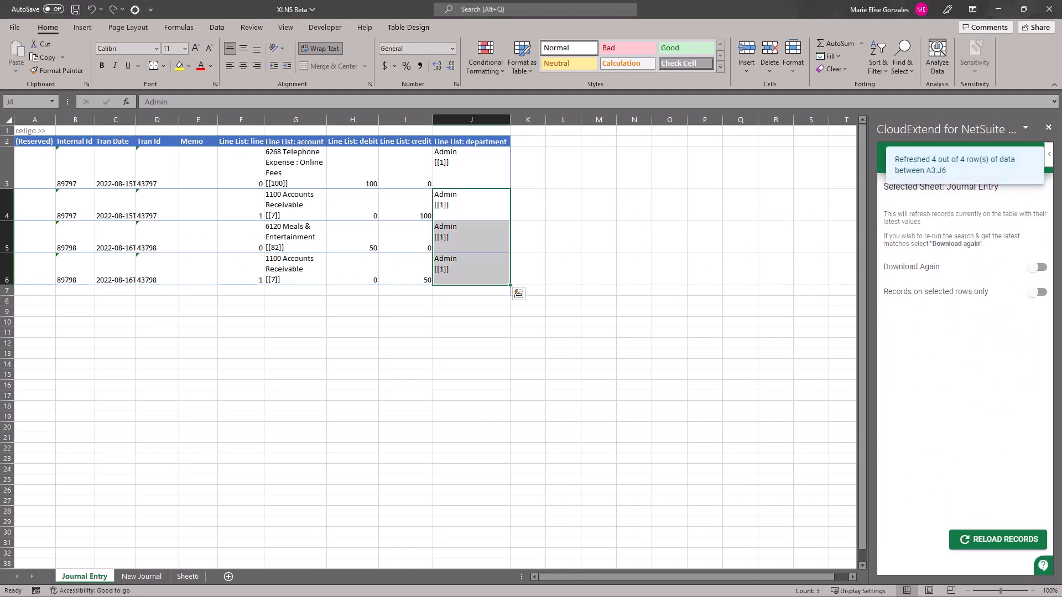
Look up the first uploaded journal in NetSuite by its Tran Id, and open the second one through its internal ID in the address
click(156, 183)
key(ctrl+c)
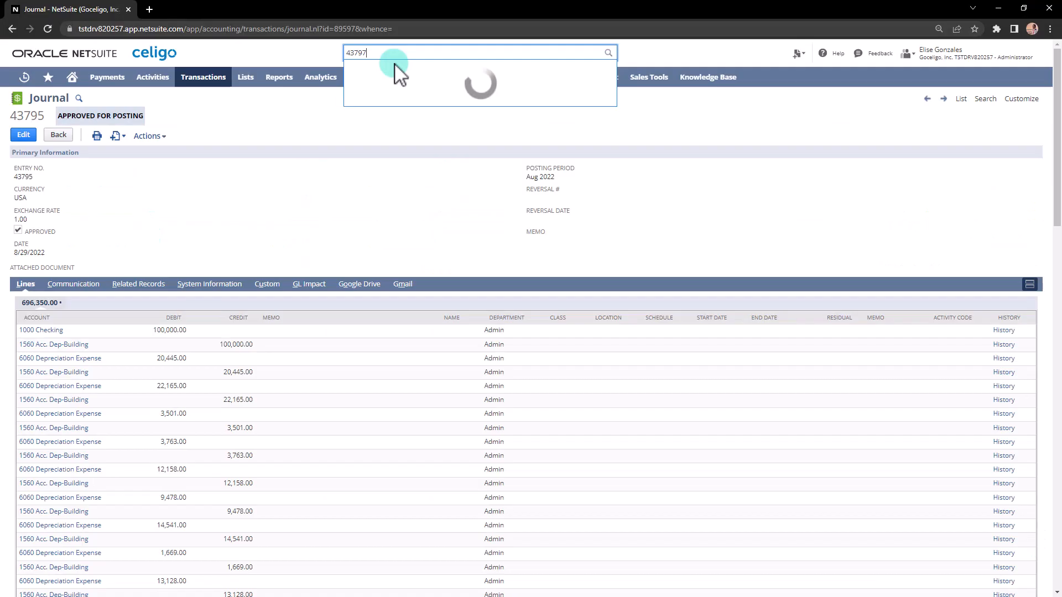
click(401, 68)
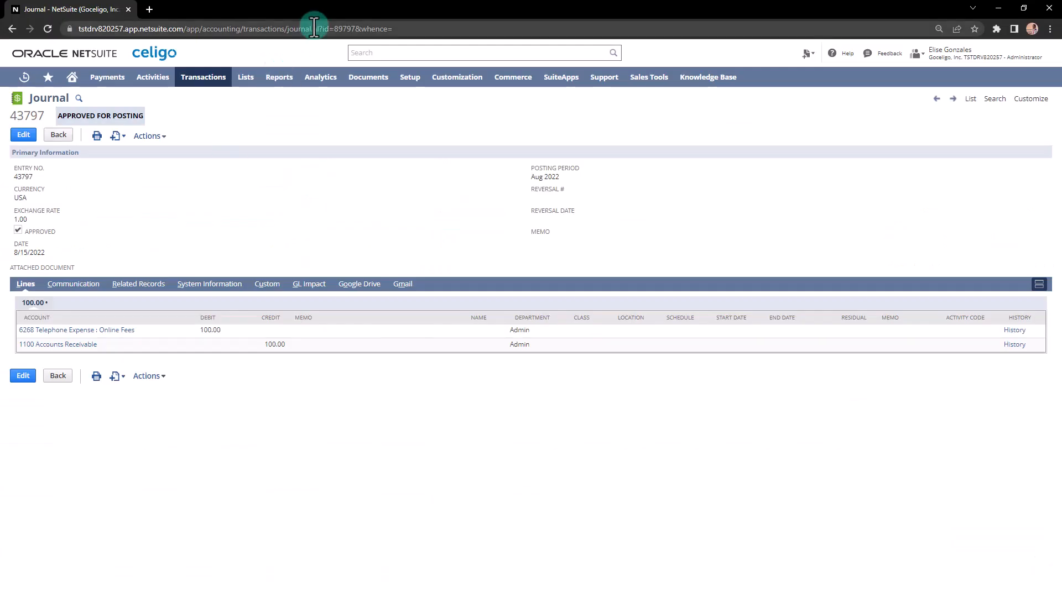
double_click(369, 28)
key(ctrl+v)
key(Return)
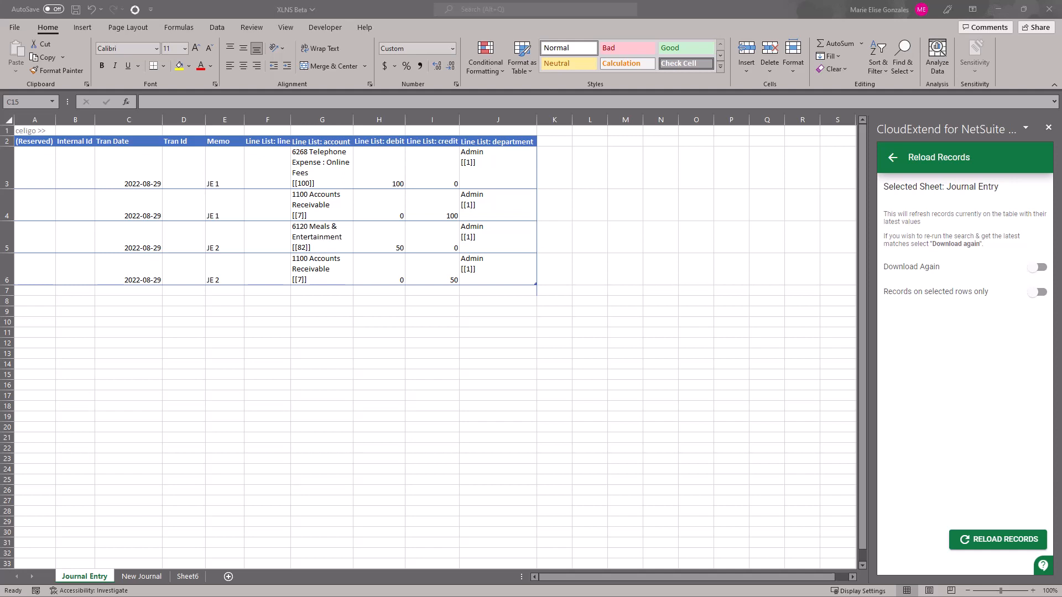
Upload all journal lines with the memos JE 1 and JE 2 to NetSuite
click(893, 157)
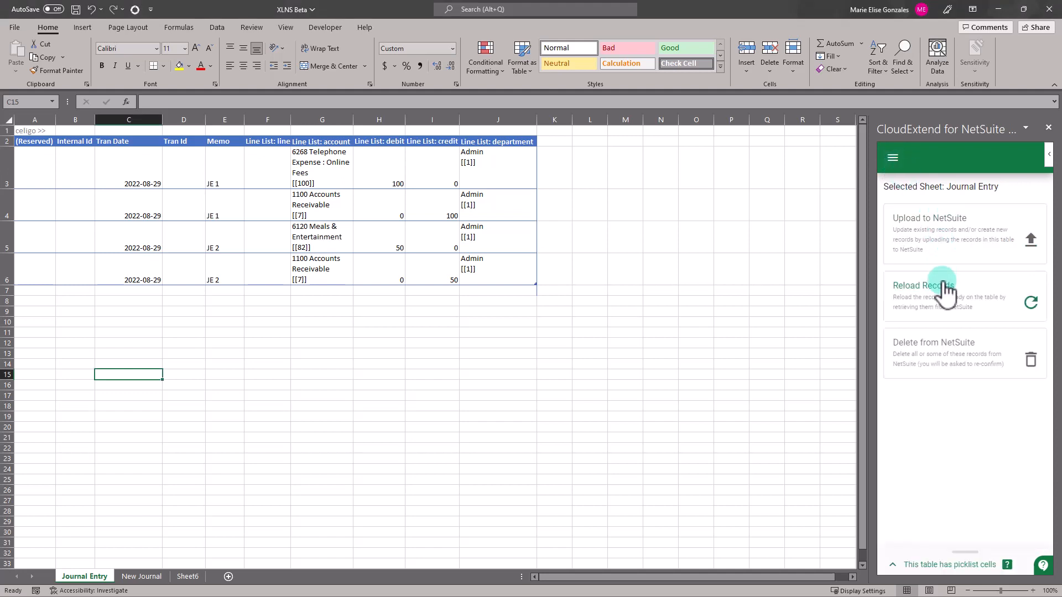
click(963, 248)
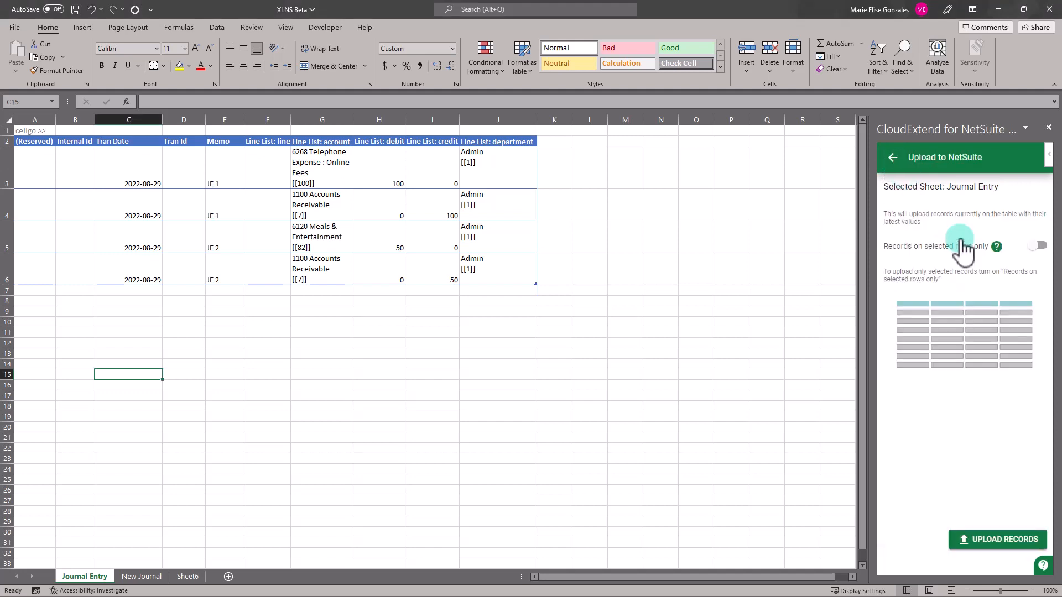
click(1007, 538)
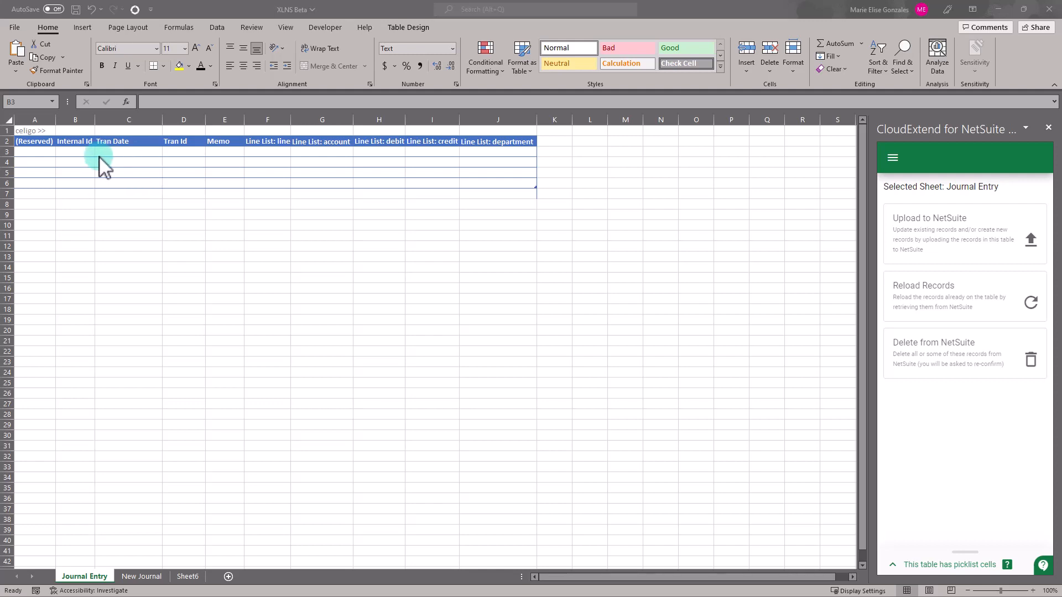
Delete the records with internal IDs 89897 and 89898, entered in B3:B4, from NetSuite and check record 89898 in the browser
click(78, 156)
click(76, 151)
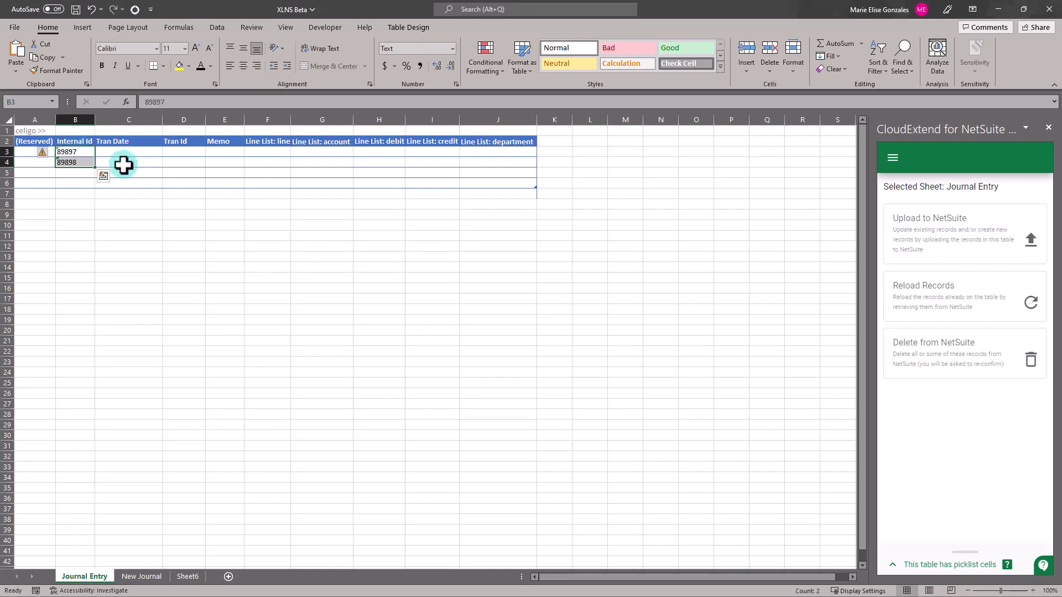
click(967, 360)
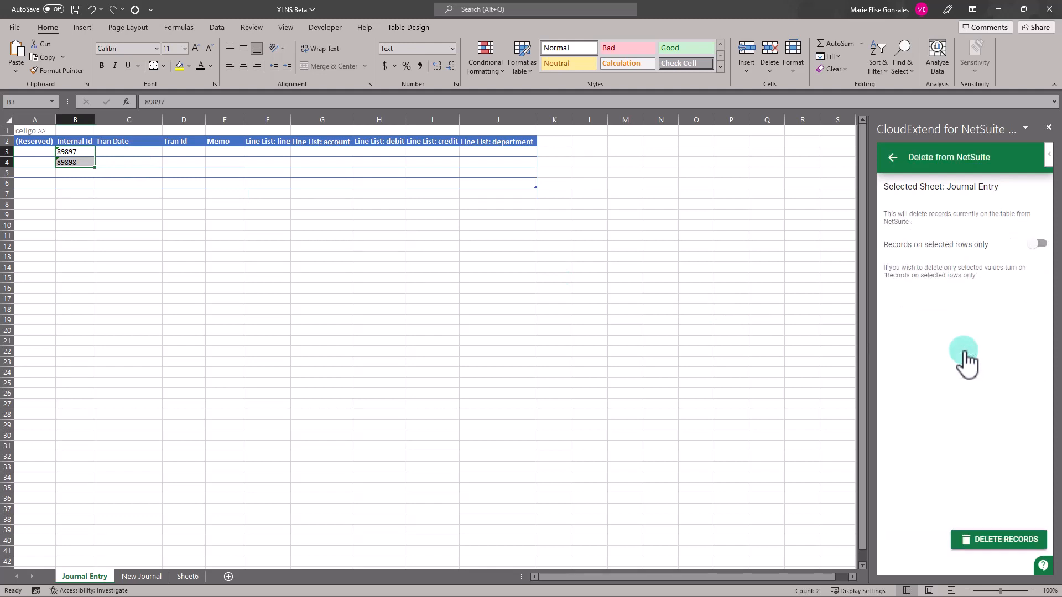
click(1004, 539)
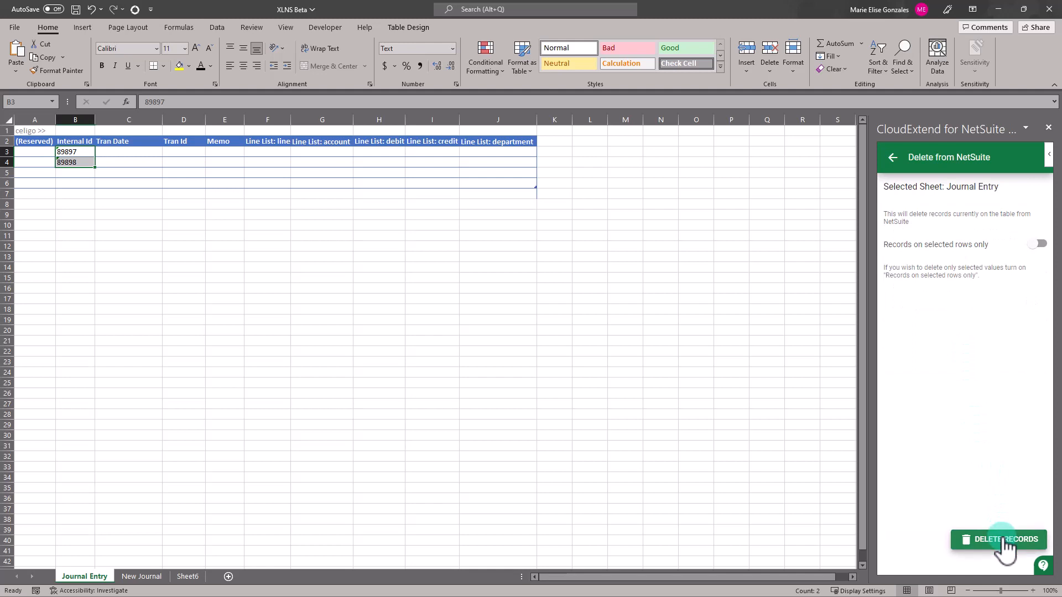
click(1029, 374)
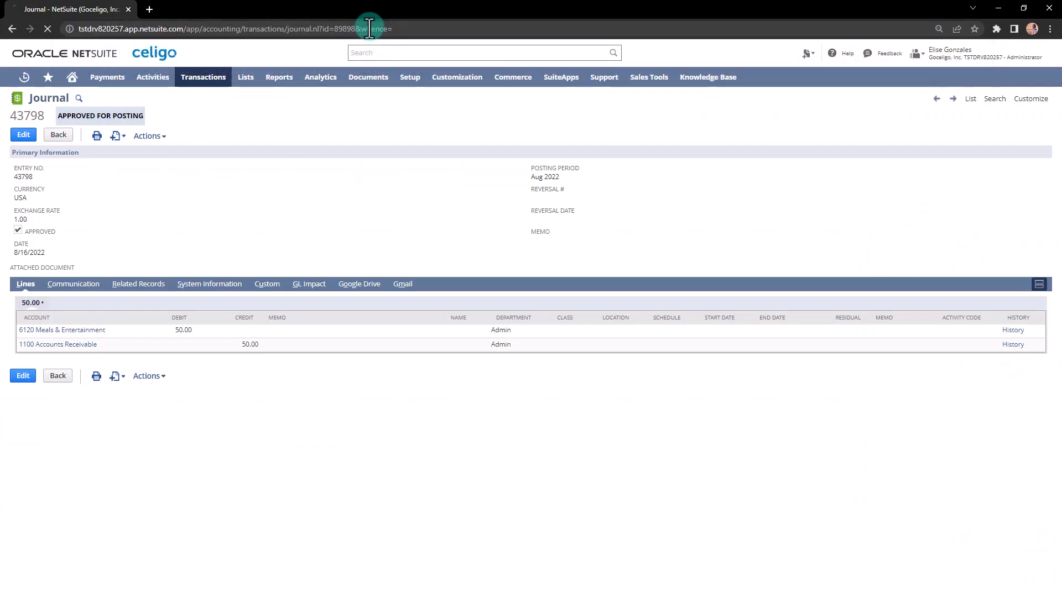
key(Return)
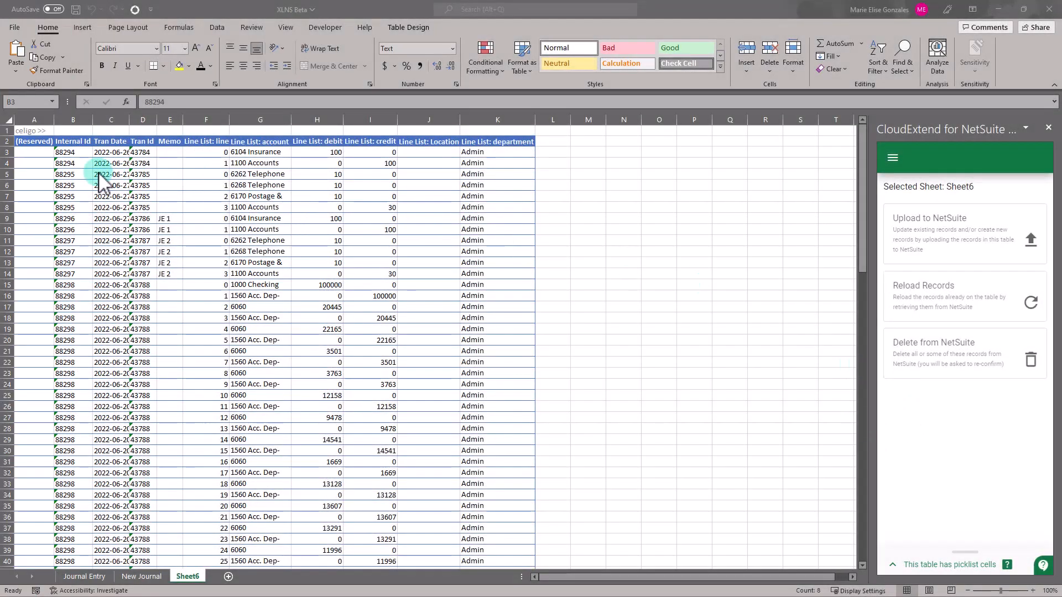
Delete the journal records on the selected rows B3:B10 from NetSuite, with Records on selected rows only turned on, and confirm the deletion
click(973, 345)
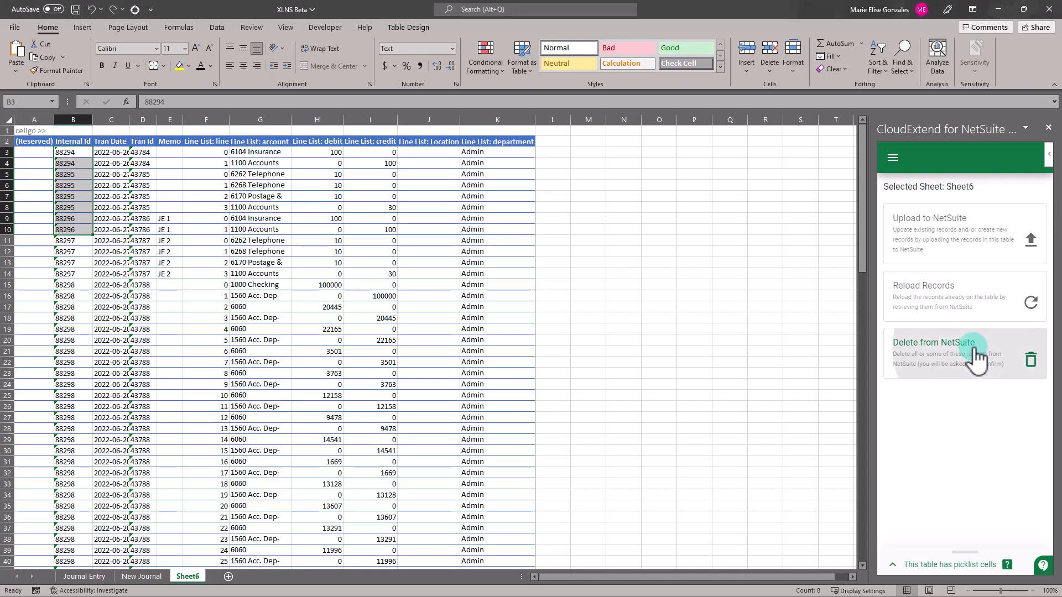
click(1040, 245)
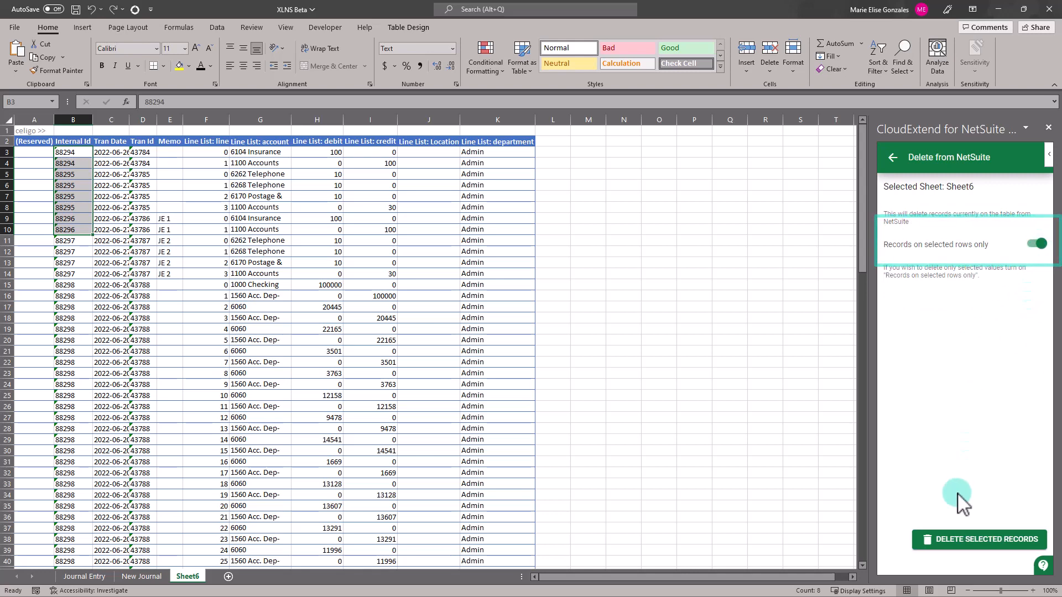
click(979, 541)
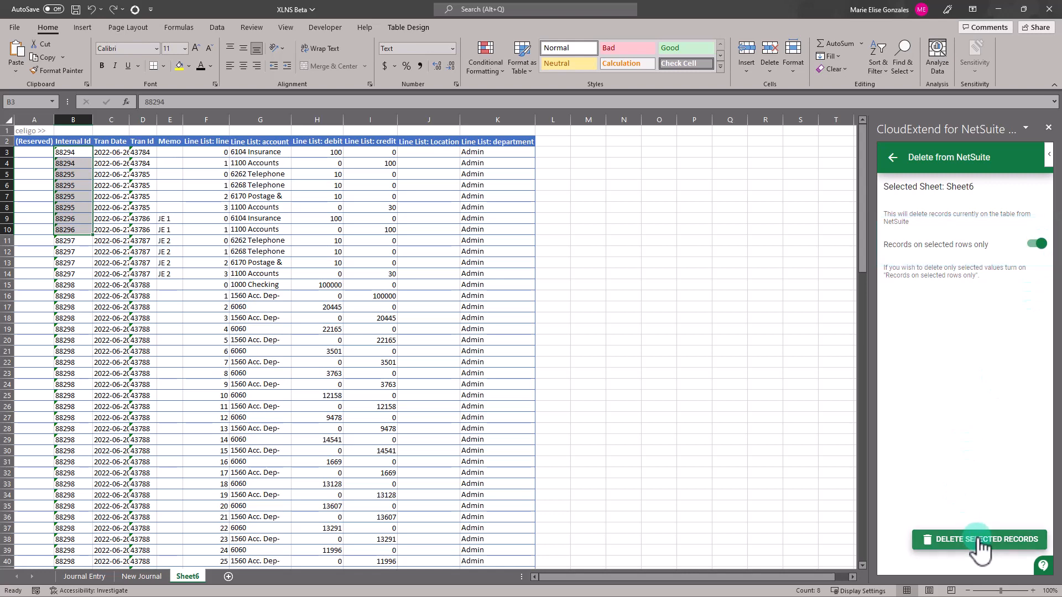
click(1022, 376)
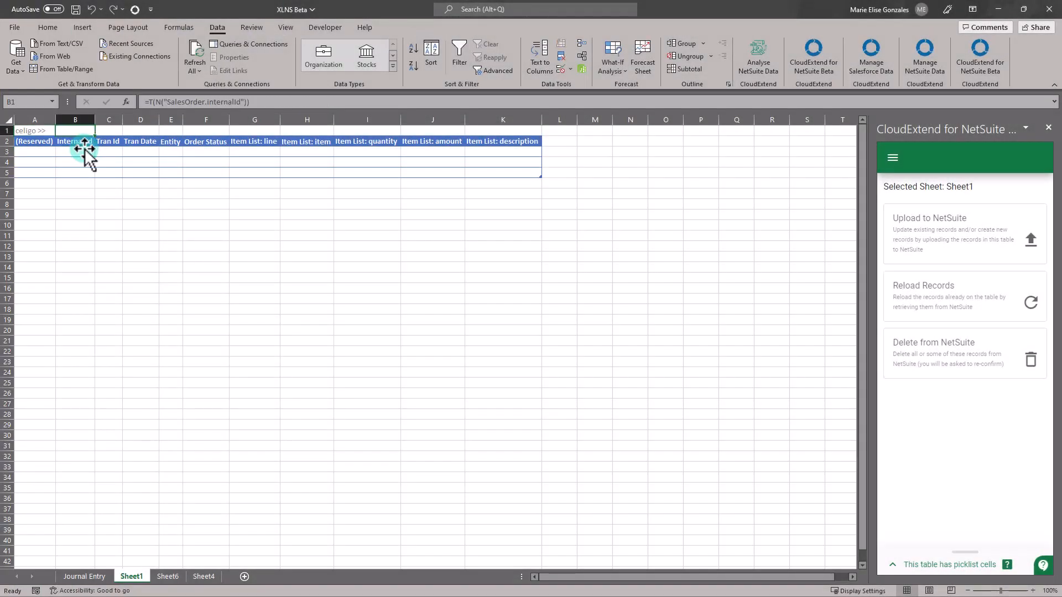
Enter internal ID 89198 in B3 of the sales order table on Sheet1 and reload the record from NetSuite
double_click(83, 152)
key(ctrl+v)
click(90, 182)
click(88, 153)
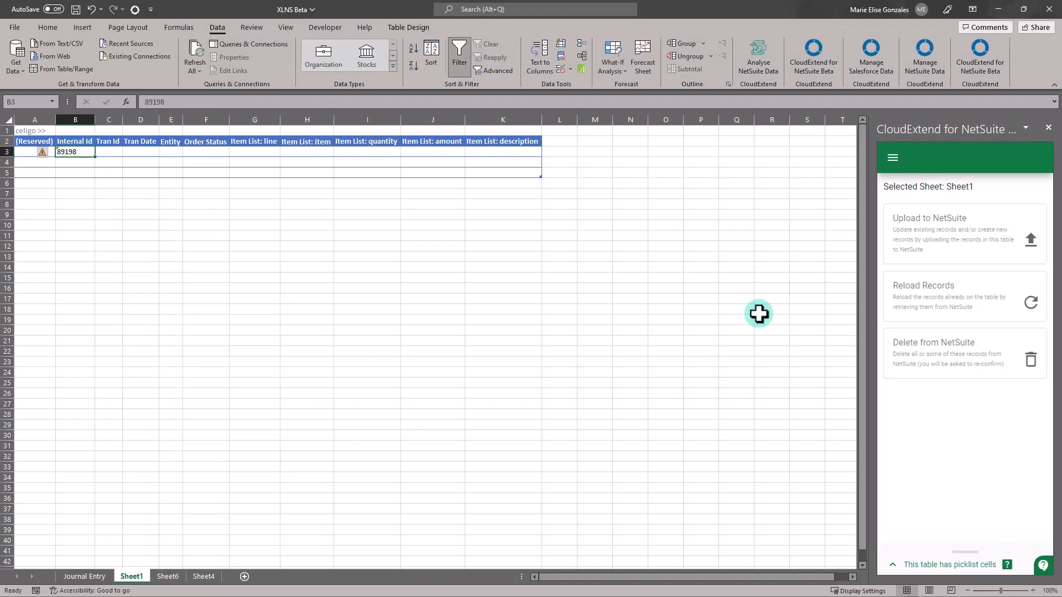
click(960, 320)
click(1010, 540)
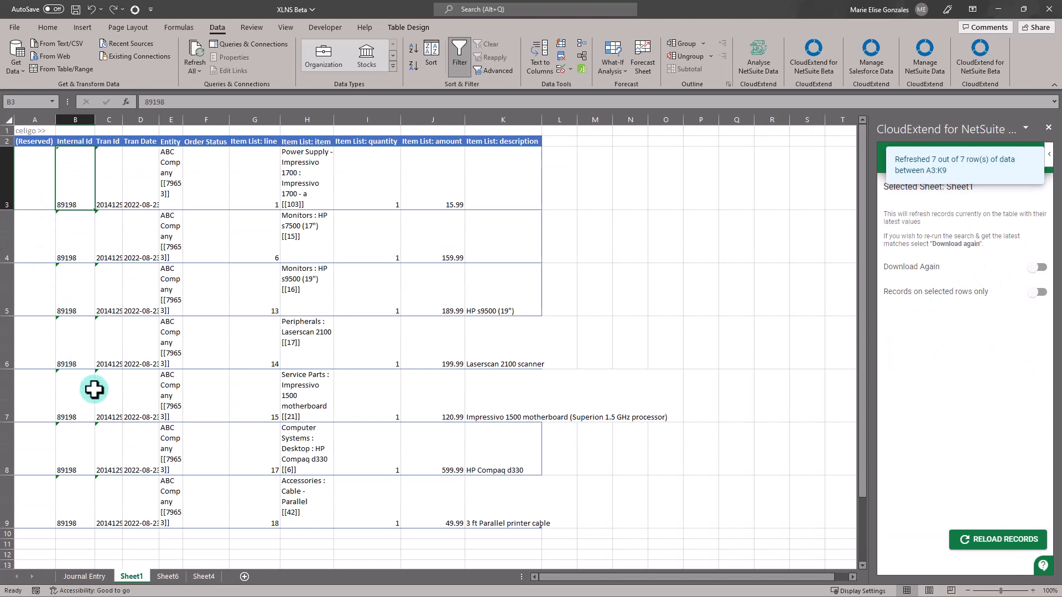
Delete rows 8 and 9, the HP Compaq d330 and 3 ft Parallel printer cable lines, from the sales order table
drag(9, 459, 10, 489)
right_click(13, 489)
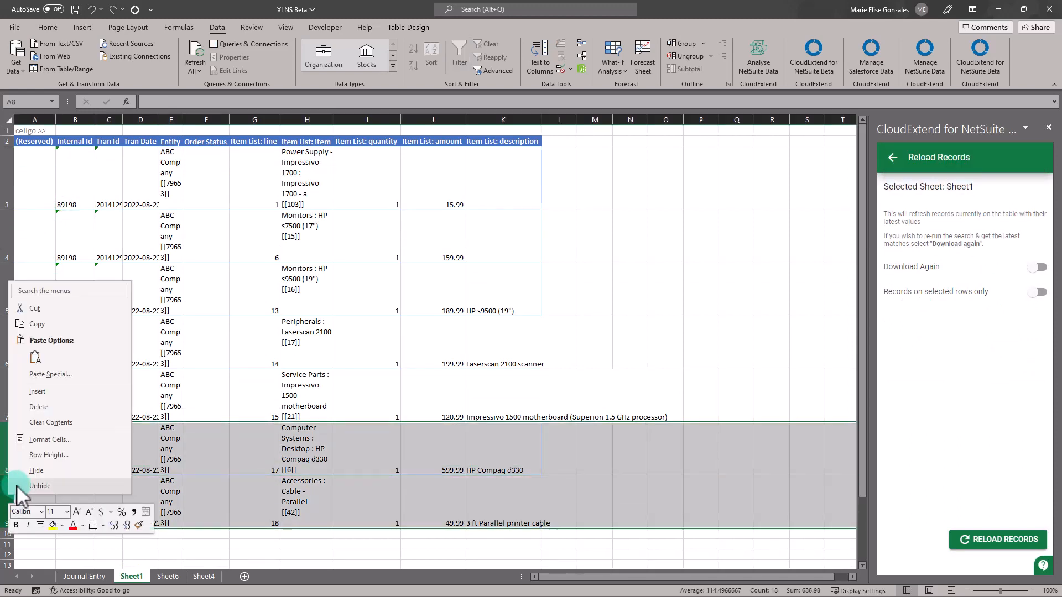
click(40, 407)
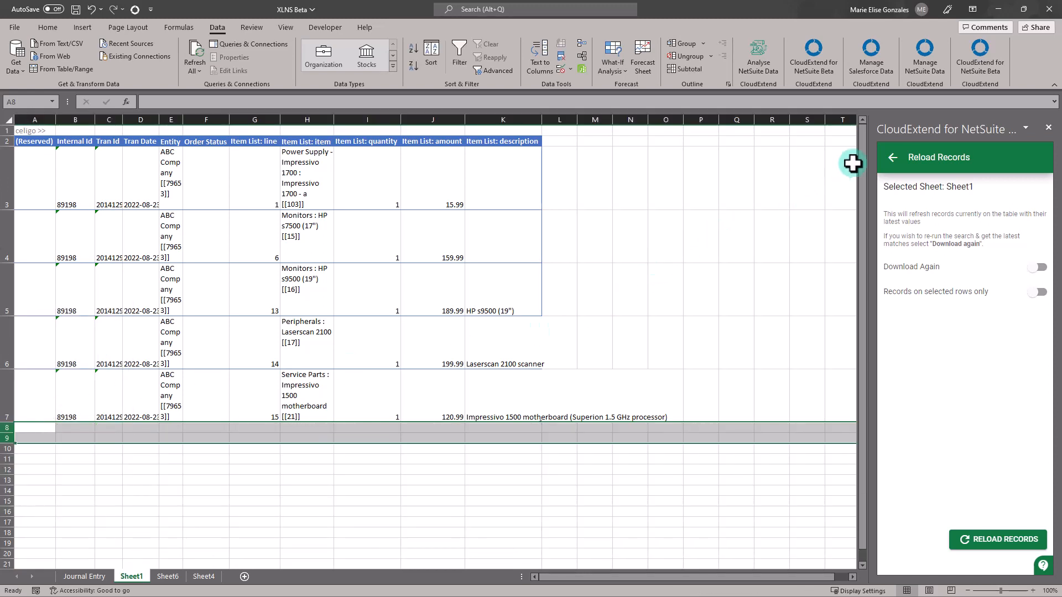
Upload the shortened sales order table to NetSuite, then refresh the sales order in the browser and review its item lines
click(894, 160)
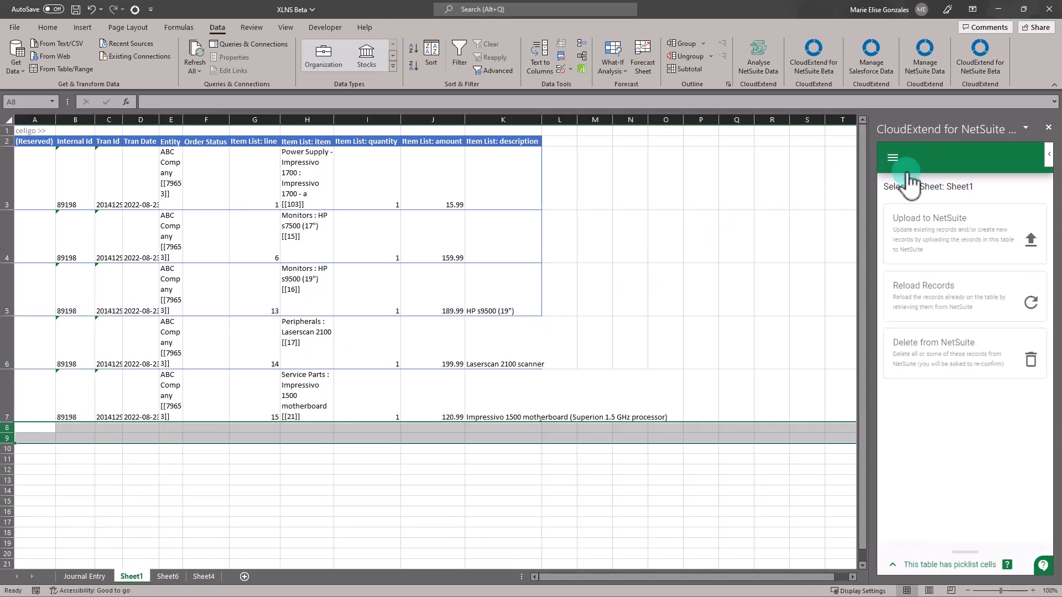
click(912, 230)
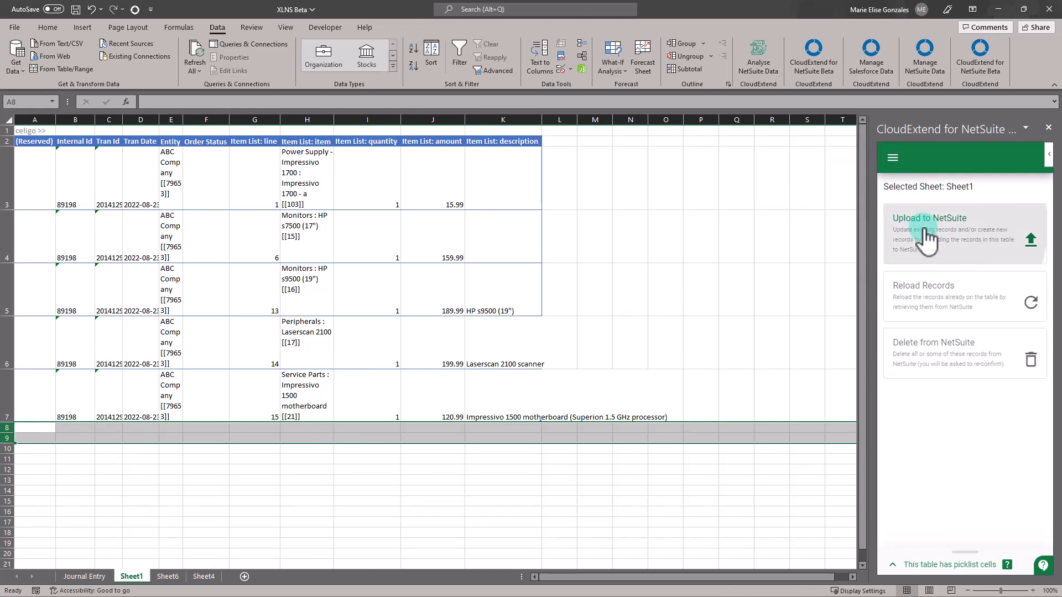
click(992, 538)
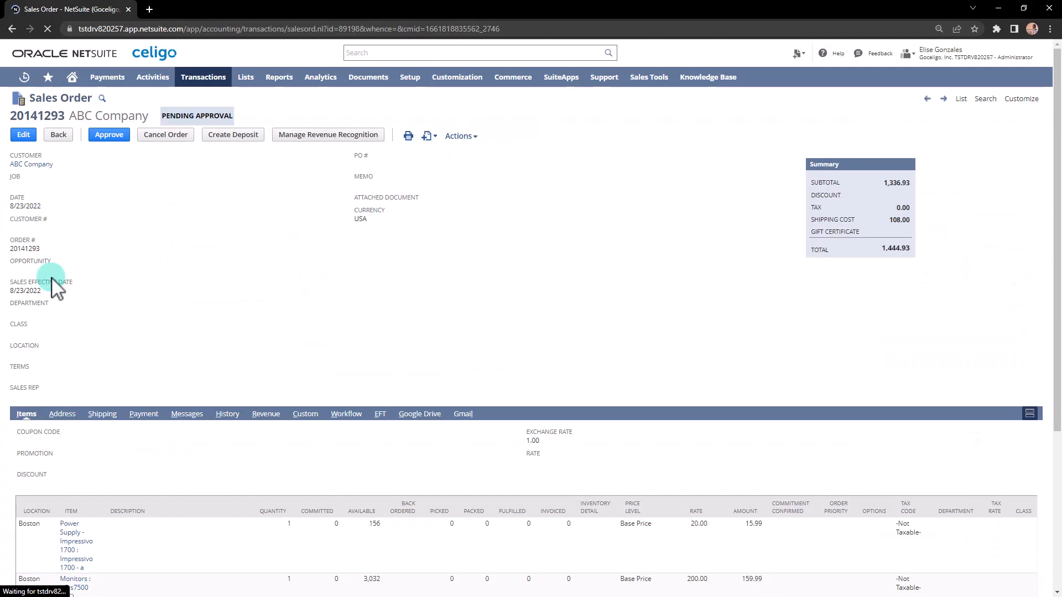
click(44, 28)
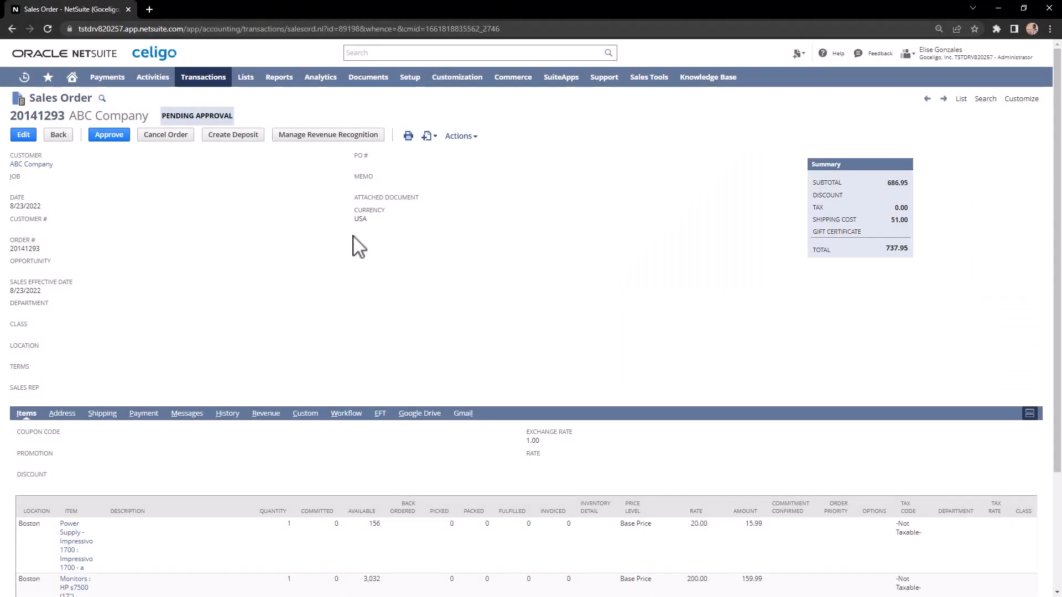
scroll(353, 246, down, 3)
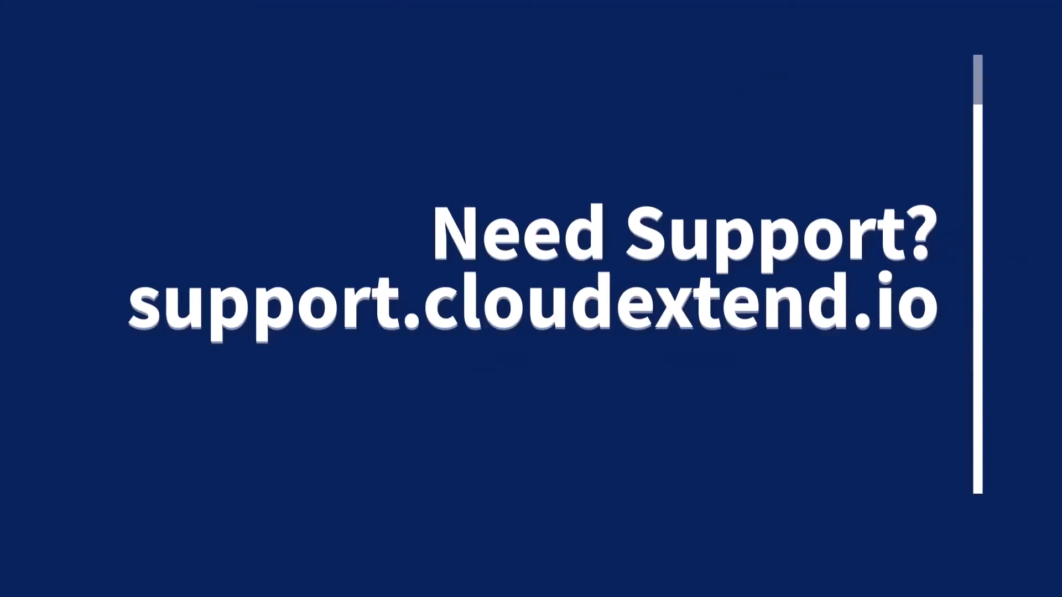